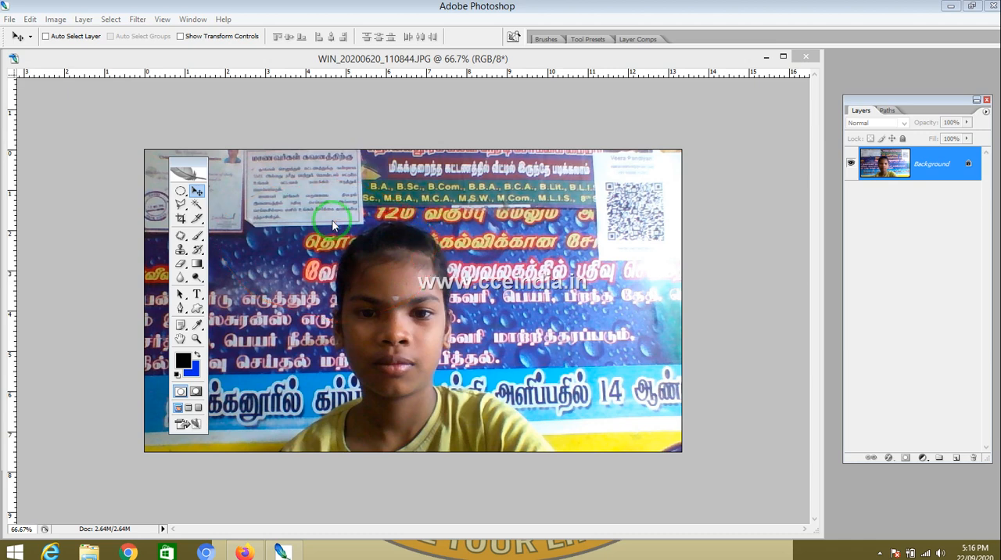
Step: Resample the image to a resolution of 300 pixels/inch in Image Size
{"action": "left_click", "coordinate": [60, 24]}
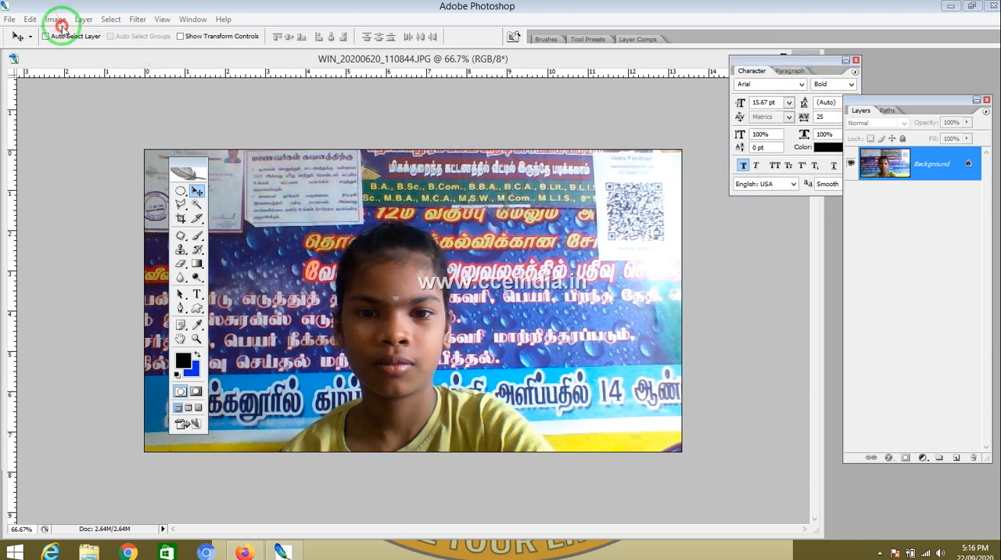
{"action": "left_click", "coordinate": [58, 22]}
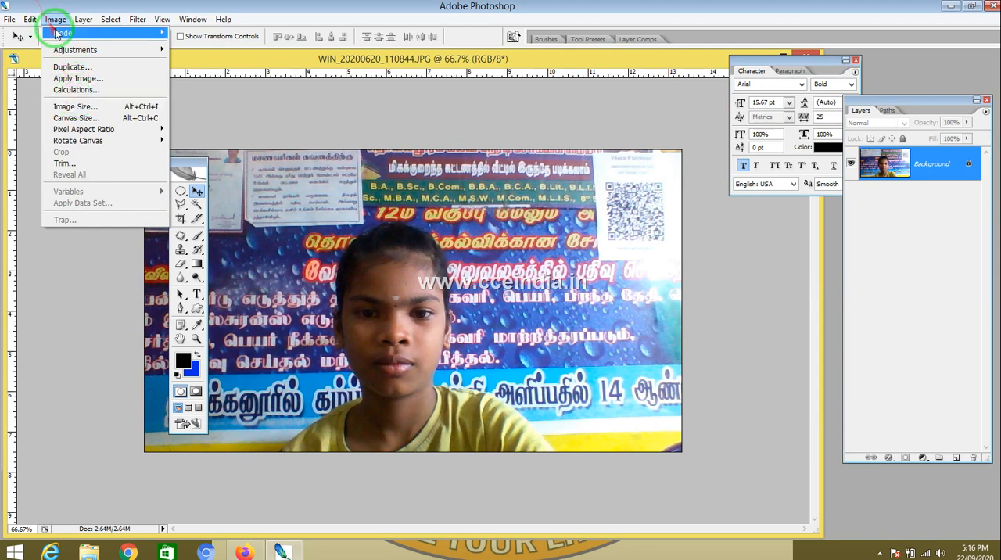
{"action": "left_click", "coordinate": [67, 108]}
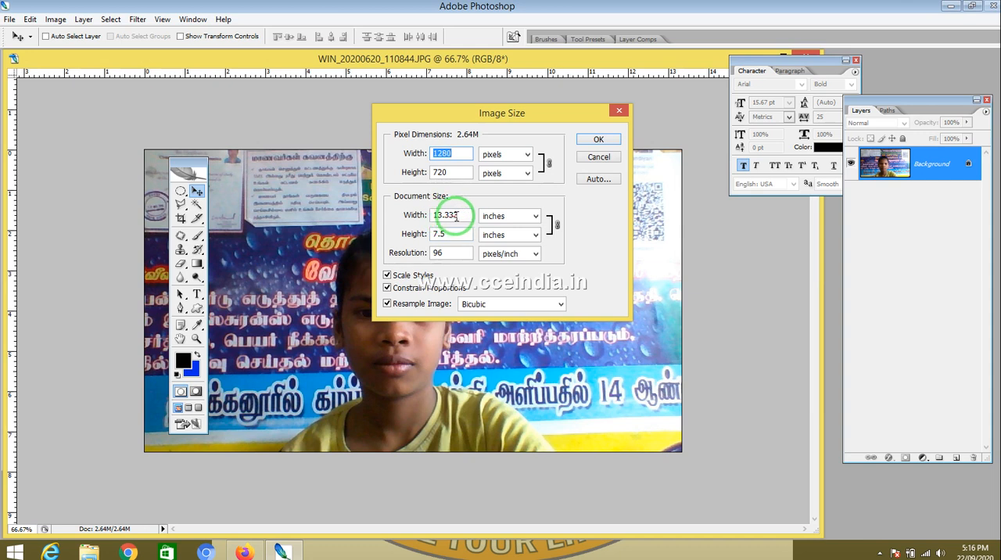
{"action": "left_click_drag", "start_coordinate": [460, 215], "coordinate": [373, 232]}
{"action": "left_click_drag", "start_coordinate": [461, 252], "coordinate": [310, 244]}
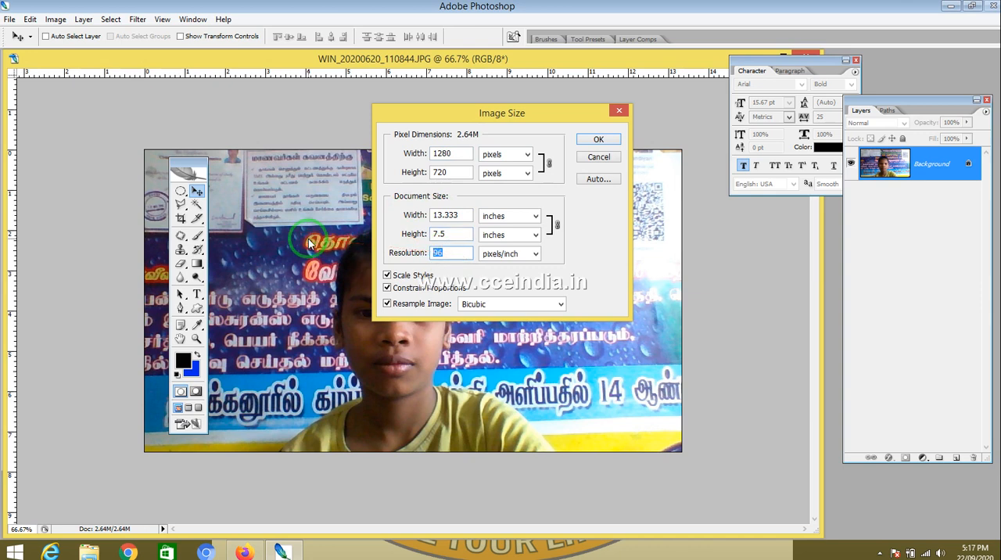
{"action": "type", "text": "3"}
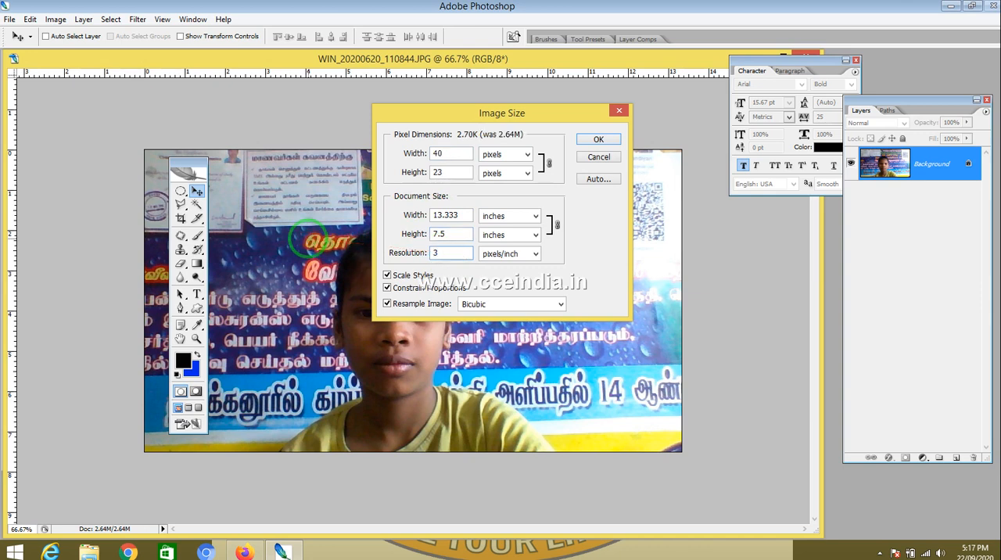
{"action": "type", "text": "76"}
{"action": "key", "text": "BackSpace"}
{"action": "type", "text": "300"}
{"action": "key", "text": "Return"}
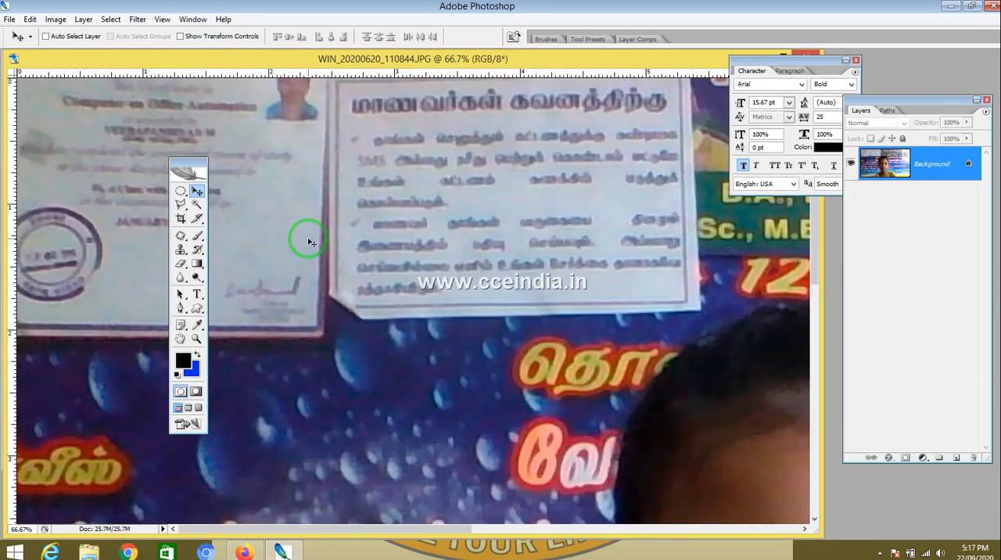
Step: Set the Crop tool to a 6 in width and 4 in height at 300 pixels/inch
{"action": "key", "text": "ctrl+0"}
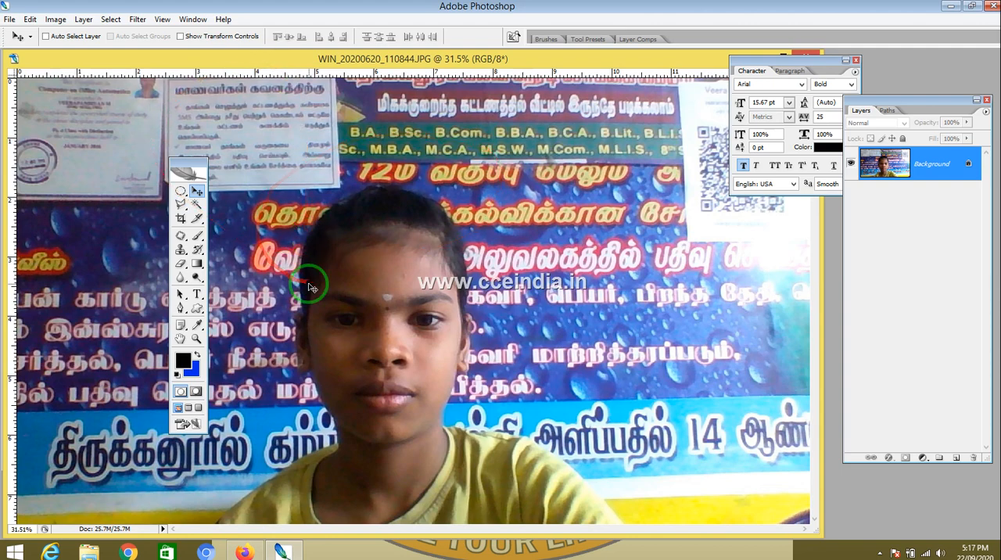
{"action": "key", "text": "ctrl+minus"}
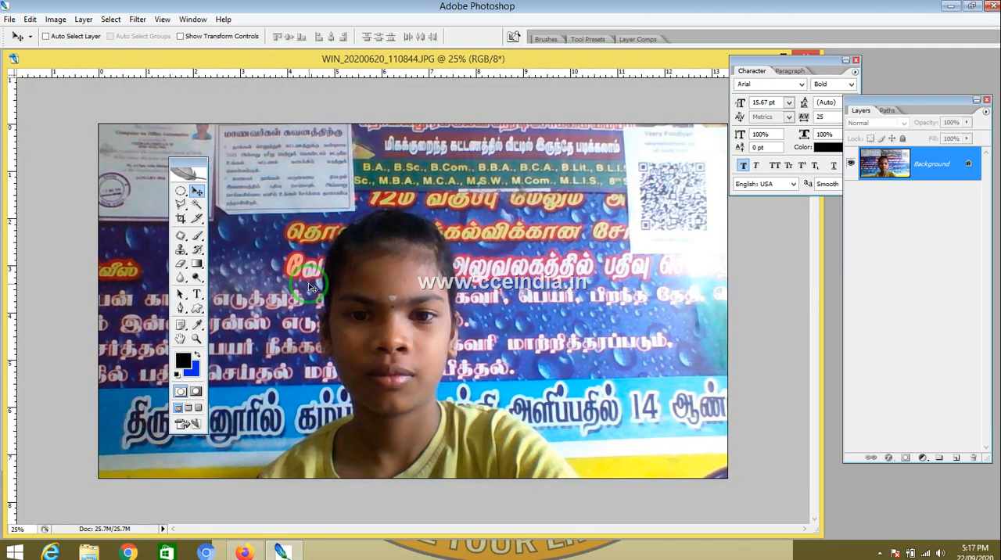
{"action": "key", "text": "ctrl+minus"}
{"action": "key", "text": "ctrl+plus"}
{"action": "left_click_drag", "start_coordinate": [189, 164], "coordinate": [78, 145]}
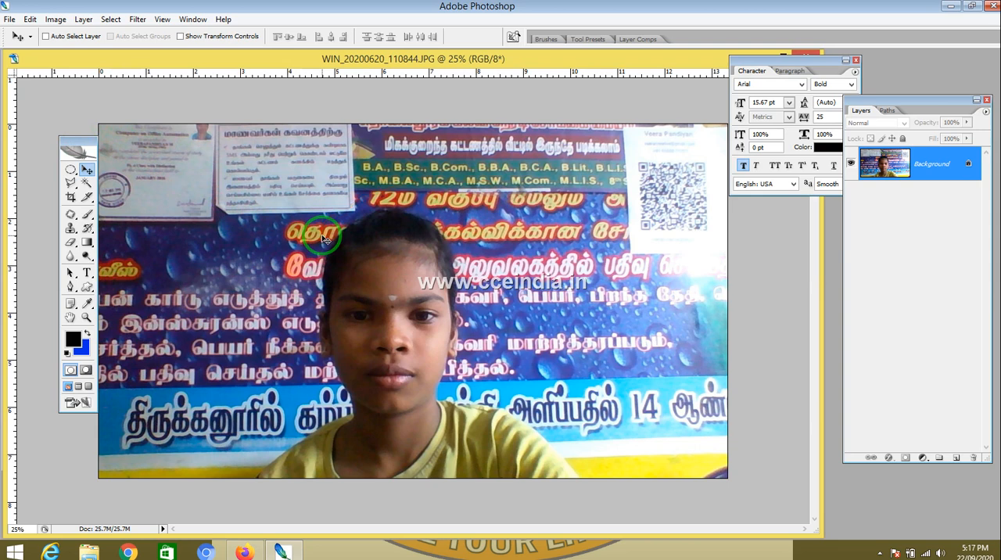
{"action": "left_click", "coordinate": [71, 199]}
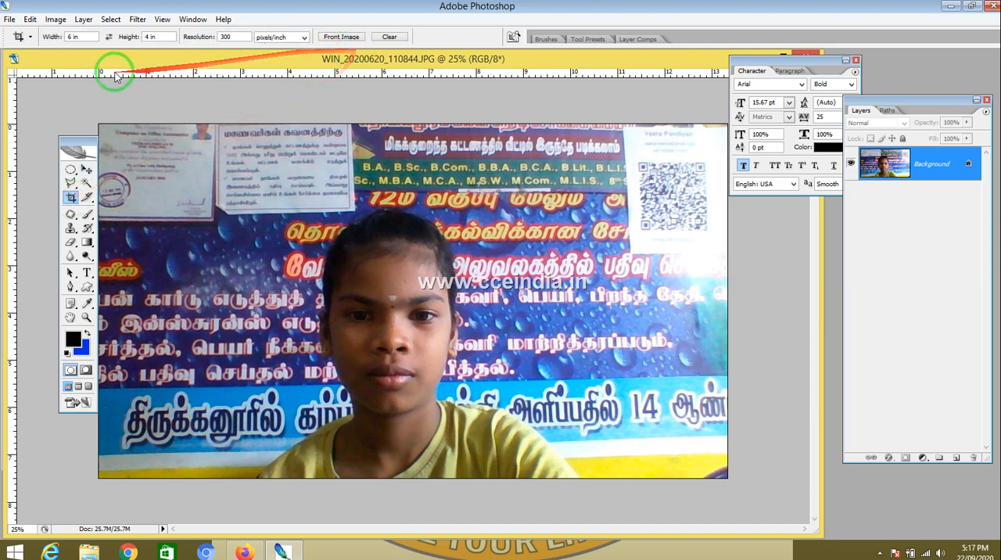
{"action": "left_click", "coordinate": [342, 38]}
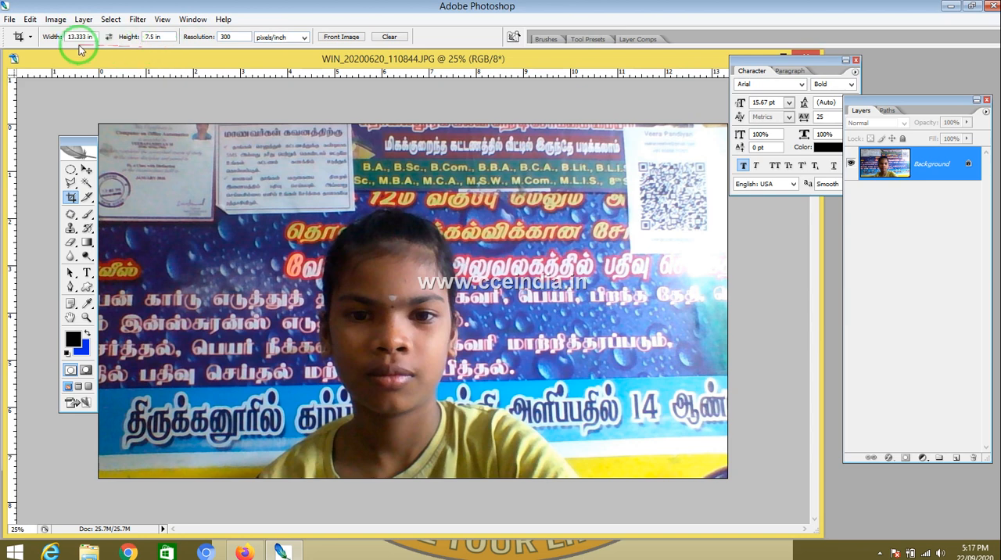
{"action": "left_click_drag", "start_coordinate": [83, 36], "coordinate": [48, 40]}
{"action": "type", "text": "6"}
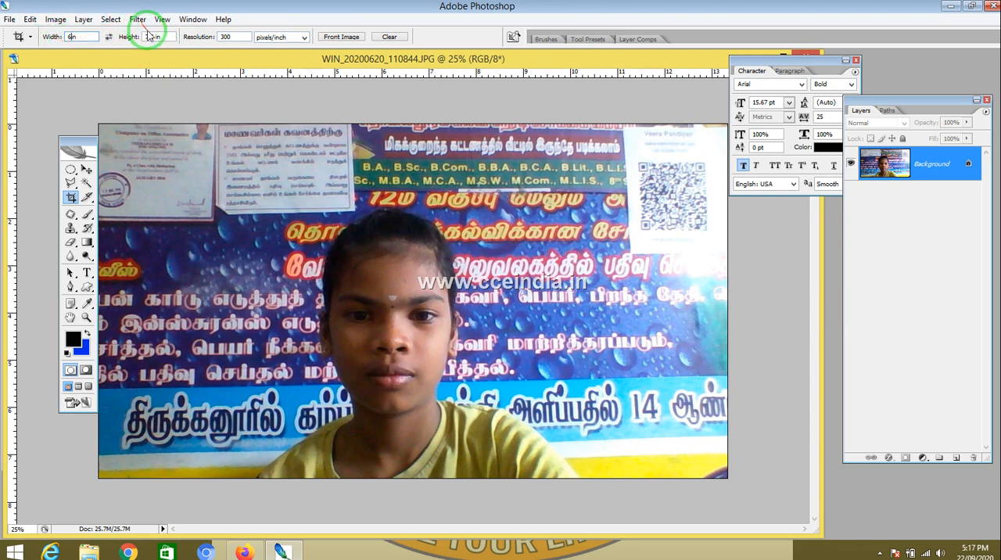
{"action": "left_click_drag", "start_coordinate": [154, 36], "coordinate": [130, 37]}
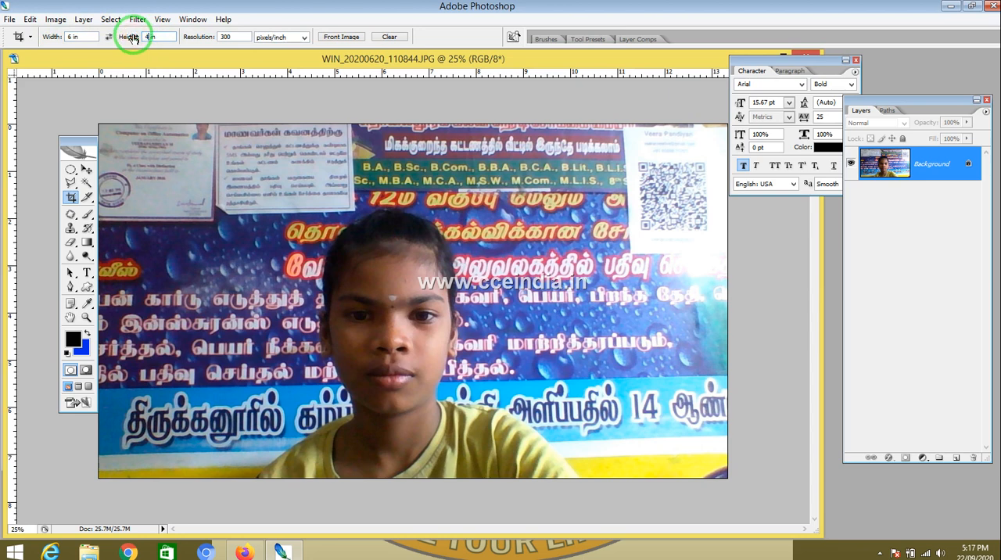
{"action": "type", "text": "4"}
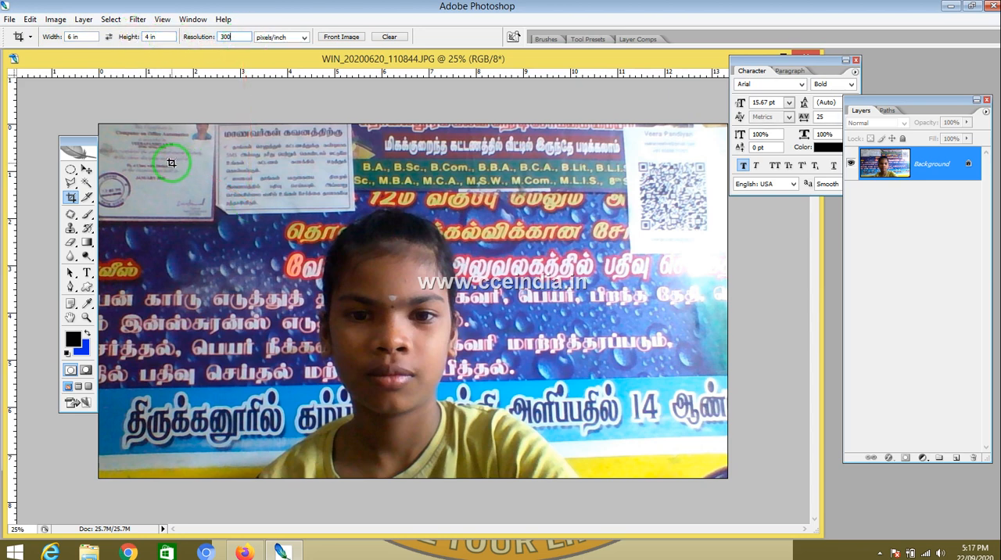
Step: Draw a crop area over most of the photo and apply the crop
{"action": "left_click_drag", "start_coordinate": [167, 163], "coordinate": [801, 555]}
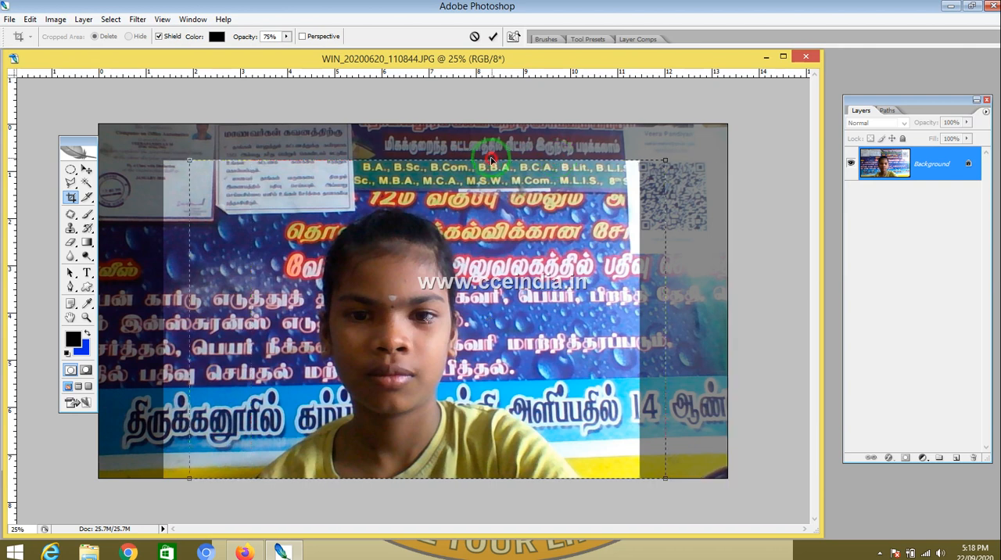
{"action": "mouse_move", "coordinate": [467, 159]}
{"action": "left_mouse_down"}
{"action": "mouse_move", "coordinate": [479, 158]}
{"action": "mouse_move", "coordinate": [464, 159]}
{"action": "left_mouse_up"}
{"action": "key", "text": "Return"}
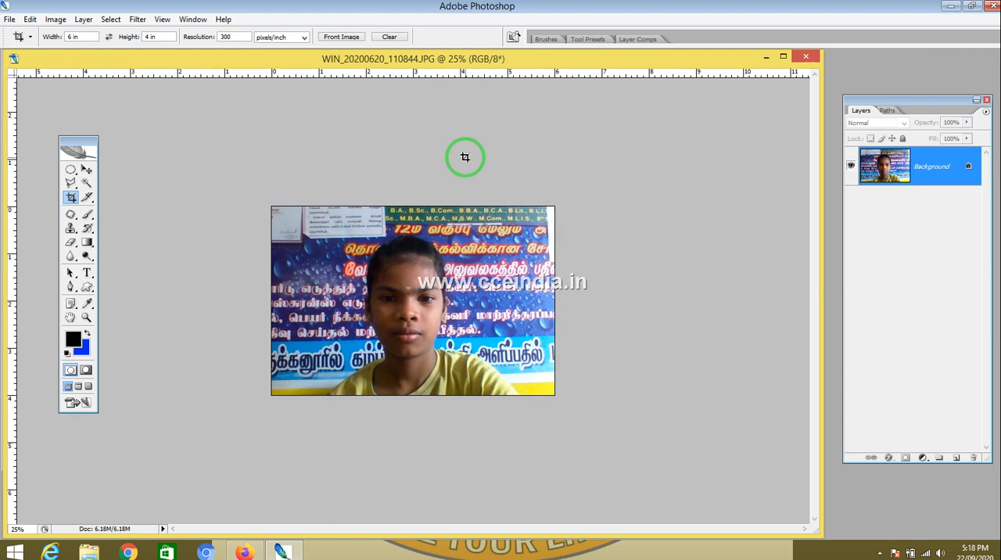
Step: Maximize the document window and open Image Size to check the cropped dimensions, then cancel
{"action": "key", "text": "ctrl+0"}
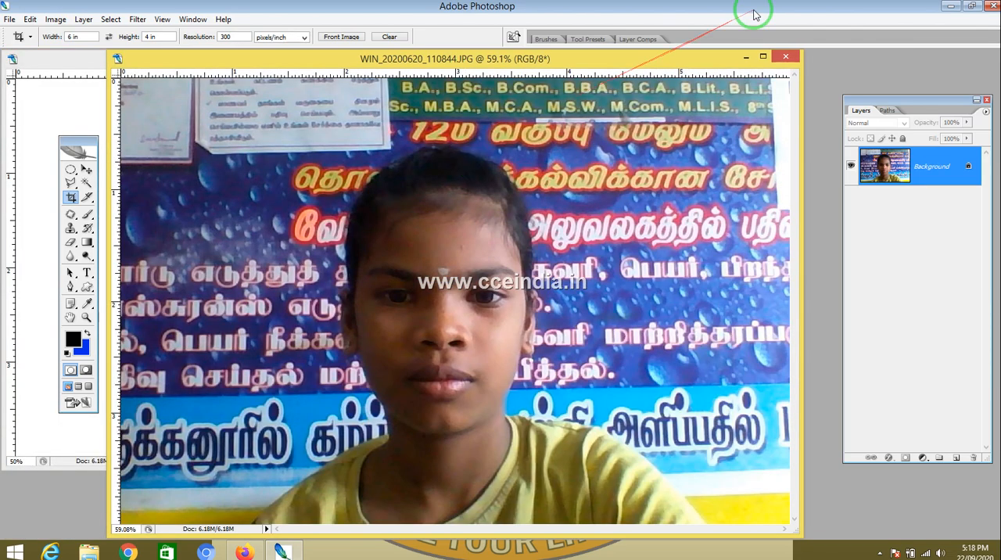
{"action": "left_click", "coordinate": [762, 57]}
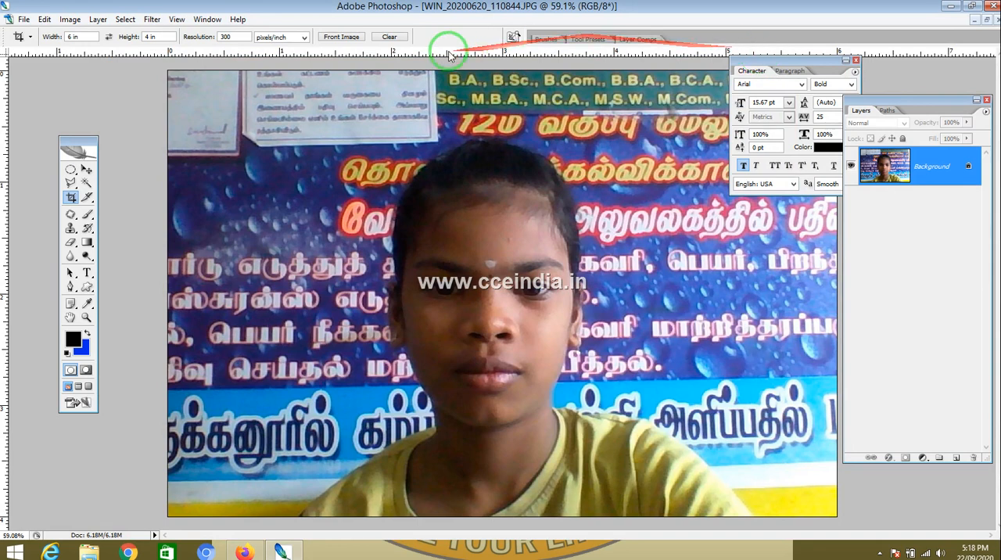
{"action": "left_click", "coordinate": [344, 36]}
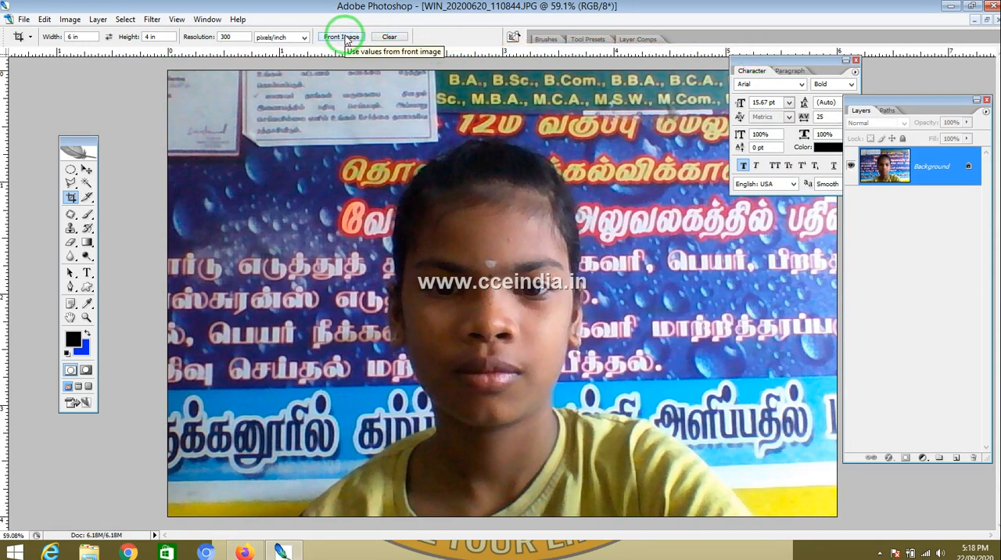
{"action": "left_click", "coordinate": [69, 19]}
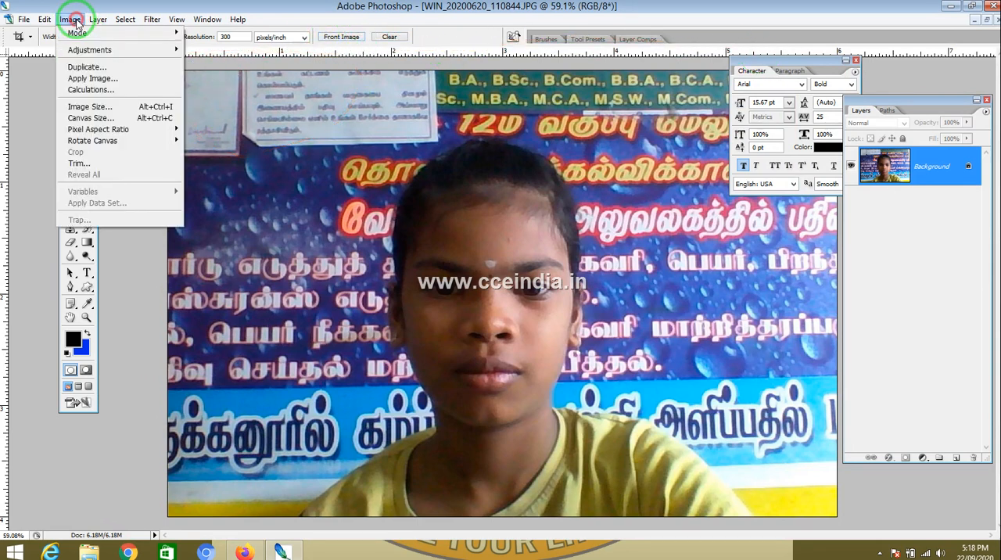
{"action": "left_click", "coordinate": [94, 109]}
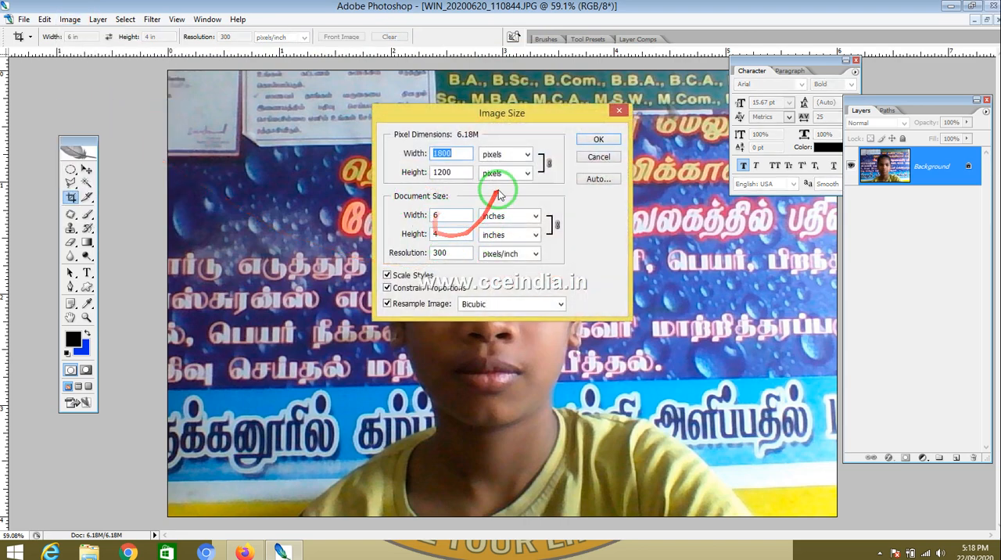
{"action": "left_click", "coordinate": [599, 157]}
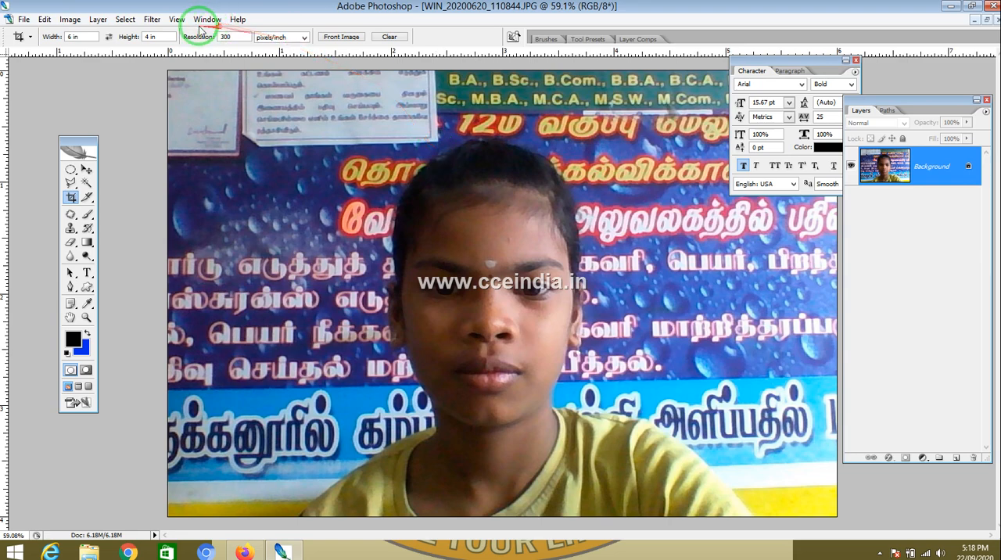
Step: Open the Actions panel
{"action": "left_click", "coordinate": [150, 22]}
{"action": "mouse_move", "coordinate": [175, 22]}
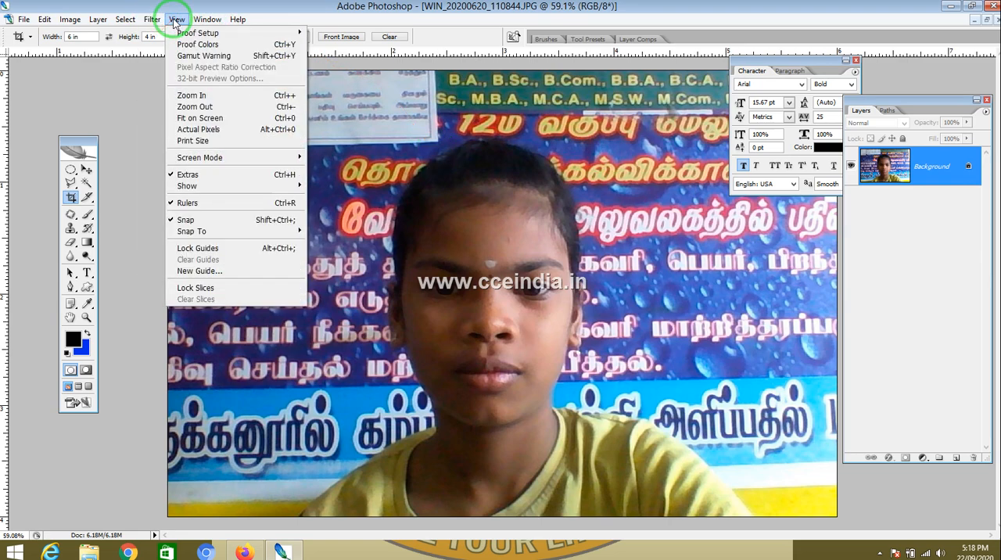
{"action": "mouse_move", "coordinate": [207, 20]}
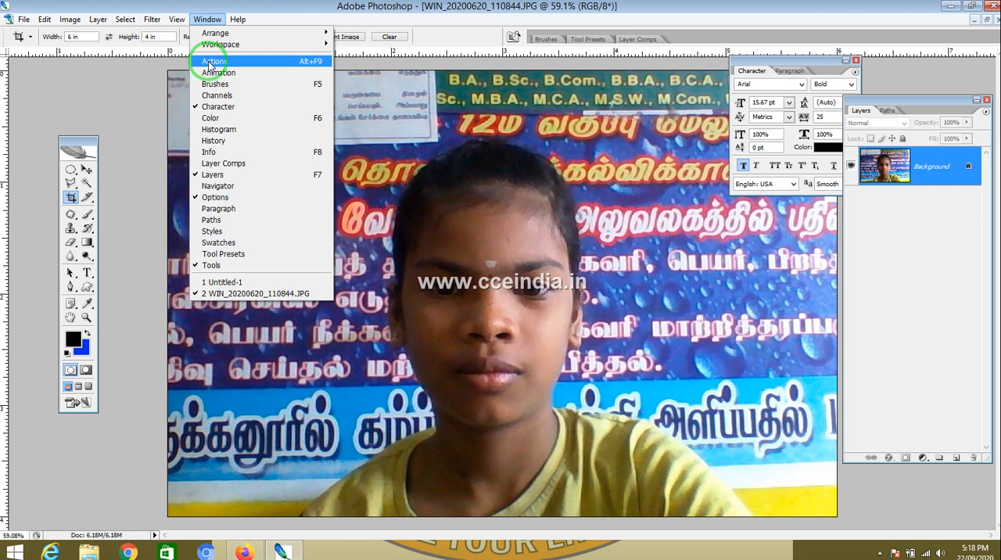
{"action": "left_click", "coordinate": [210, 62]}
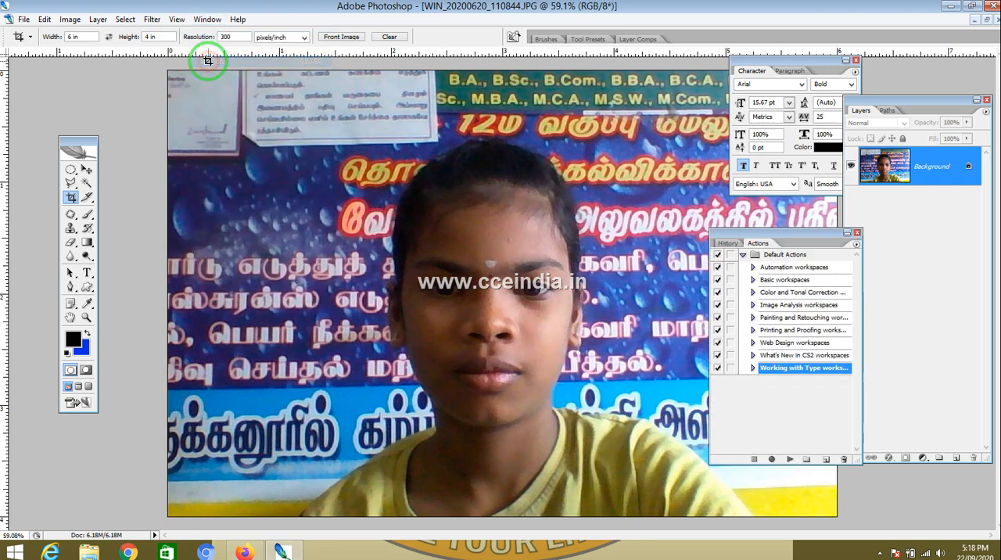
Step: Create a new action named maxsize and start recording it
{"action": "left_click", "coordinate": [826, 460]}
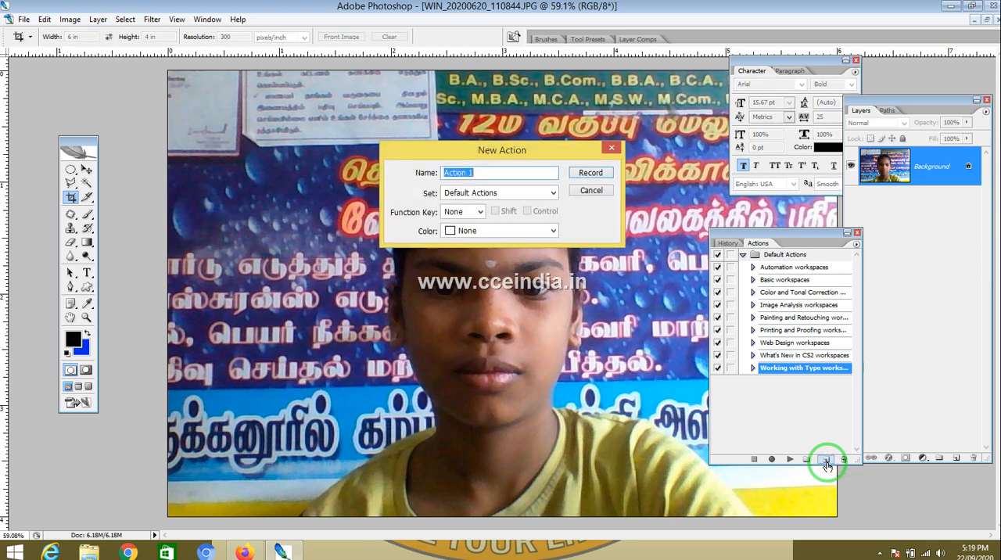
{"action": "key", "text": "BackSpace"}
{"action": "type", "text": "maxsize"}
{"action": "key", "text": "Return"}
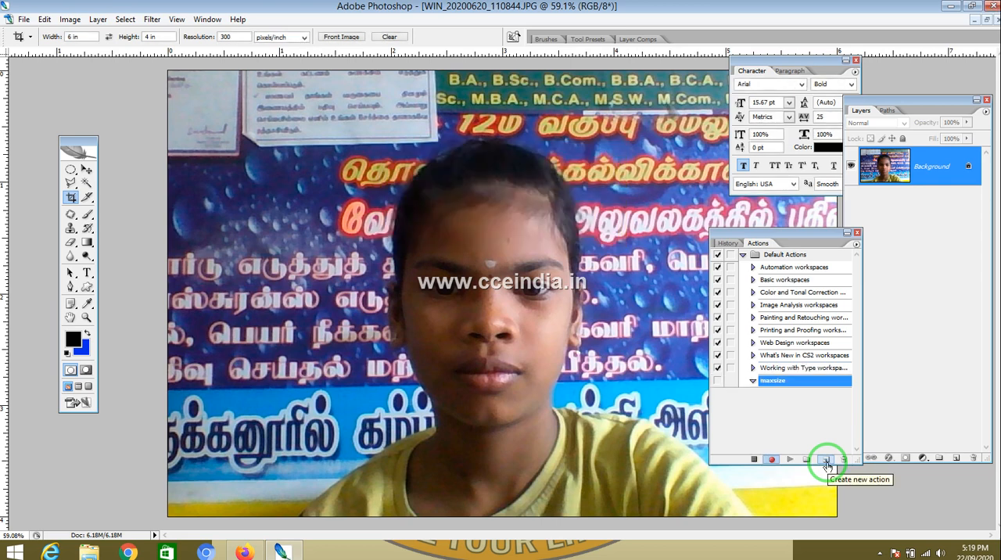
Step: Select the entire canvas and add a new empty layer
{"action": "key", "text": "ctrl+a"}
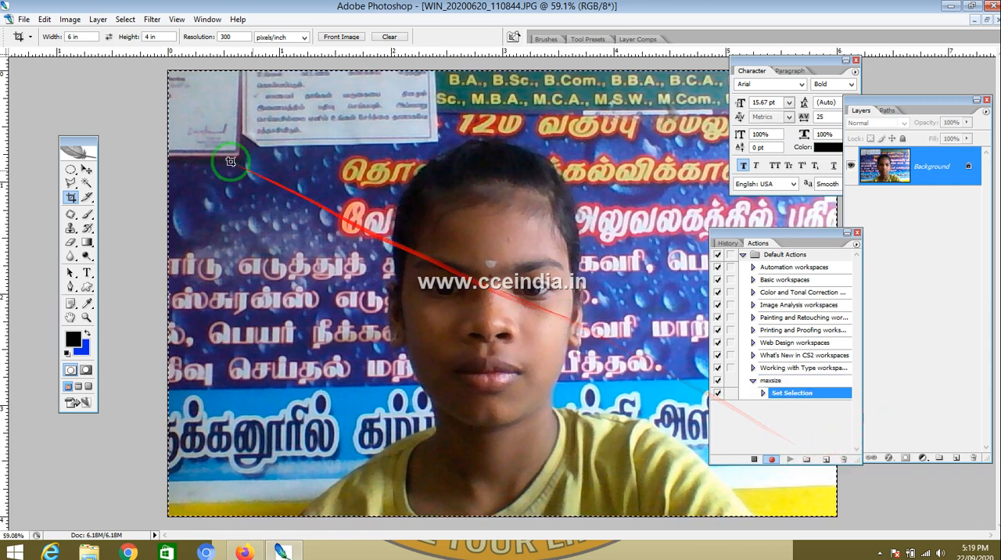
{"action": "left_click", "coordinate": [45, 19]}
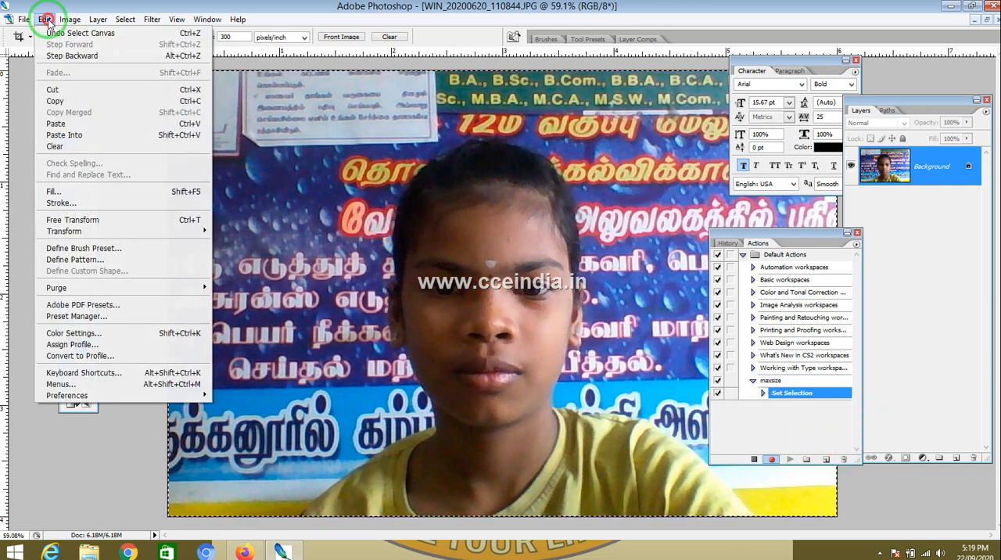
{"action": "left_click", "coordinate": [921, 237]}
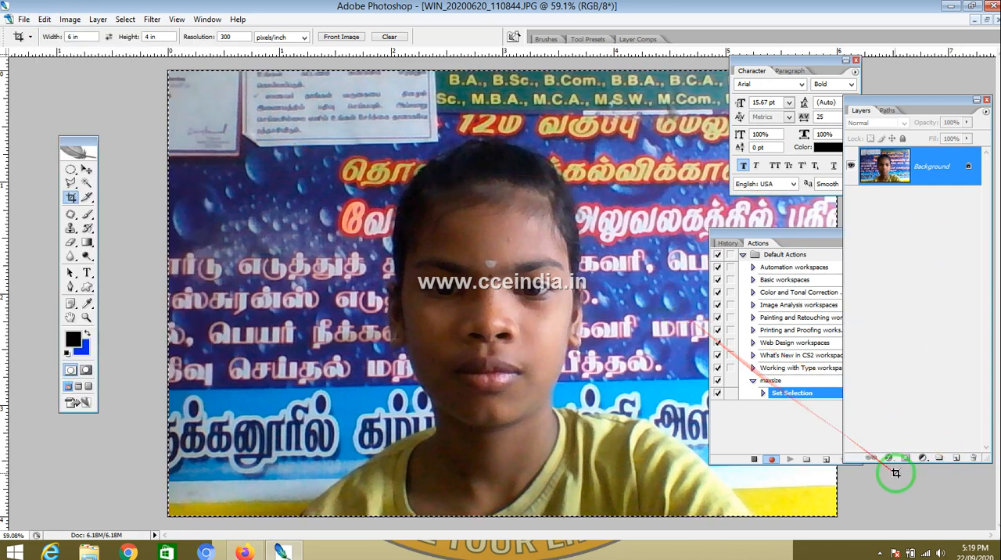
{"action": "left_click", "coordinate": [961, 460]}
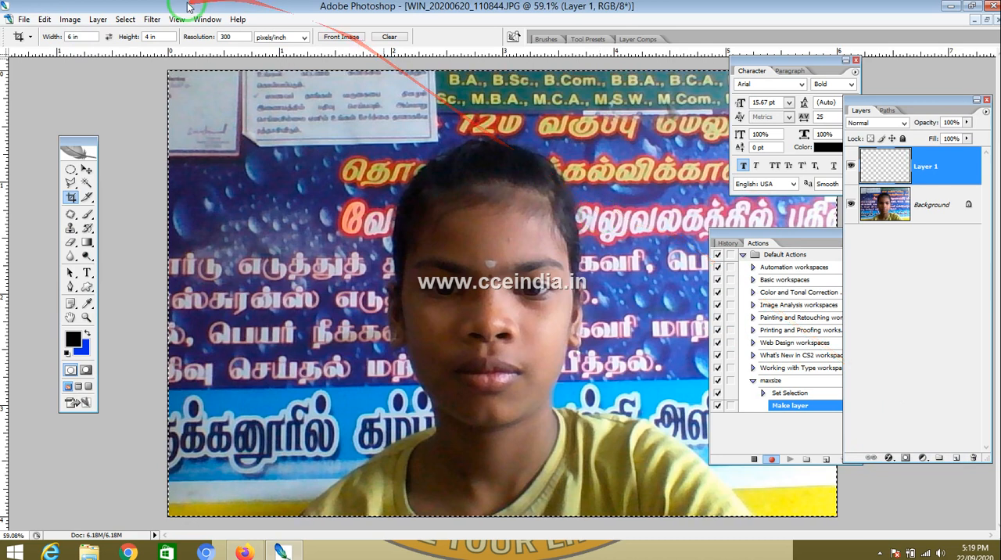
Step: Stroke the selection with a 15 px black border placed inside, then deselect
{"action": "left_click", "coordinate": [71, 19]}
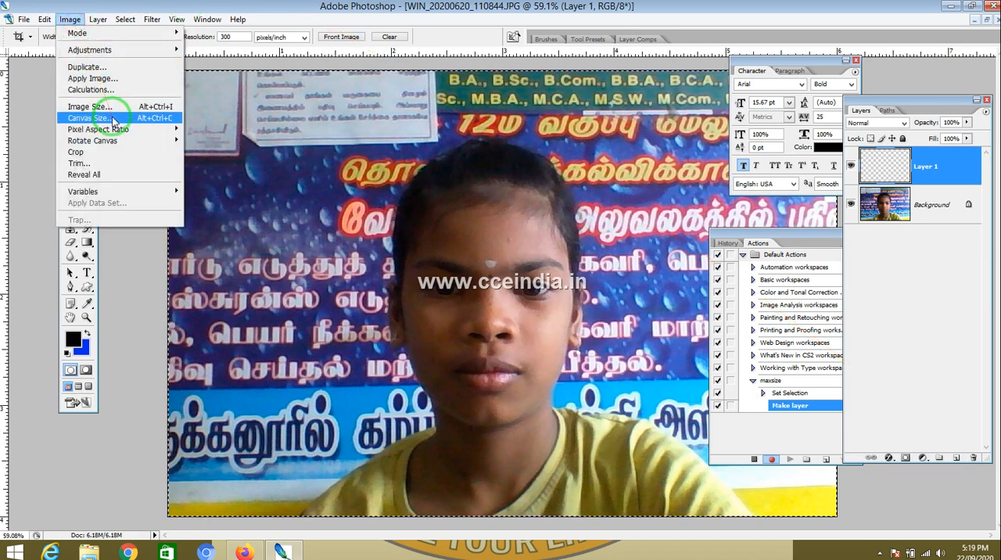
{"action": "mouse_move", "coordinate": [45, 20]}
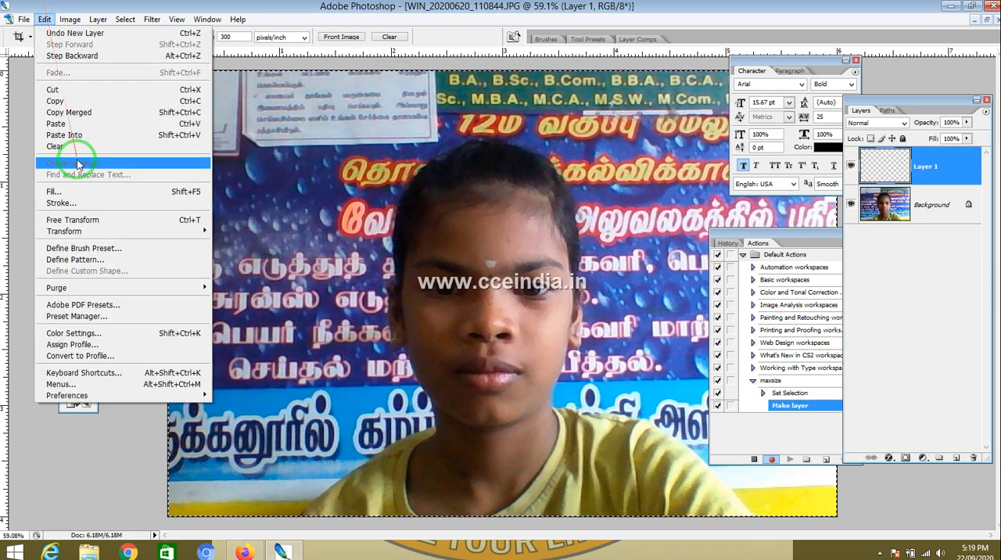
{"action": "left_click", "coordinate": [81, 203]}
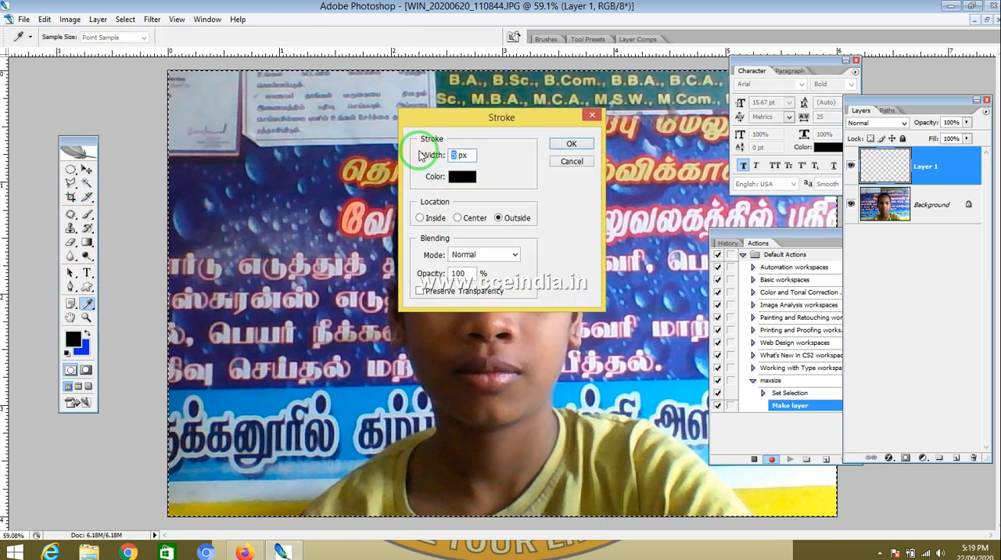
{"action": "type", "text": "15"}
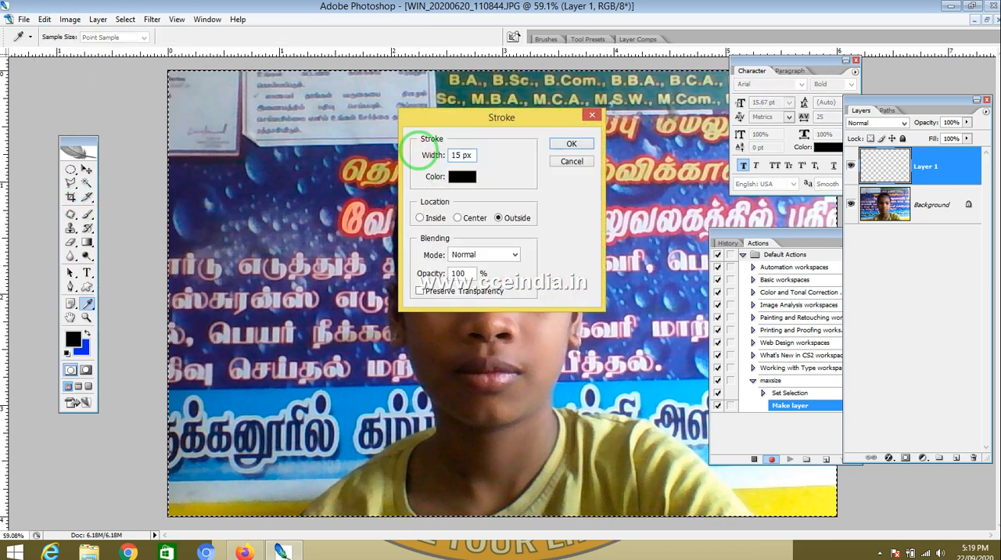
{"action": "left_click", "coordinate": [420, 218]}
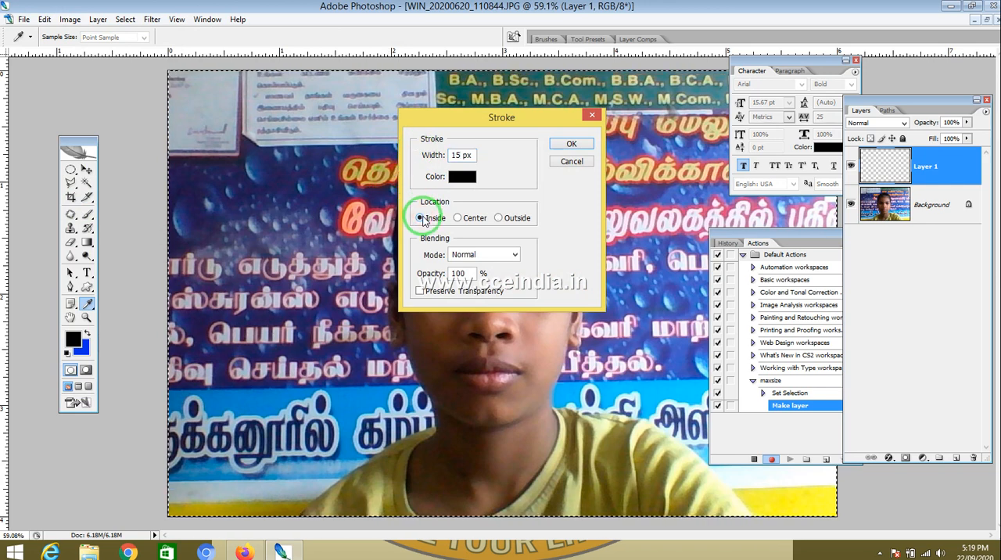
{"action": "left_click", "coordinate": [572, 144]}
{"action": "key", "text": "c"}
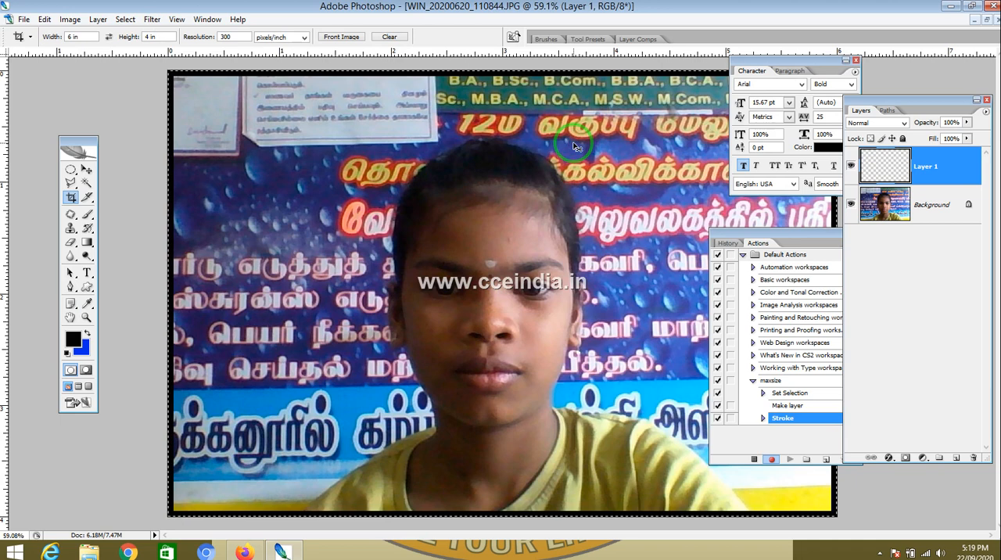
{"action": "key", "text": "ctrl+d"}
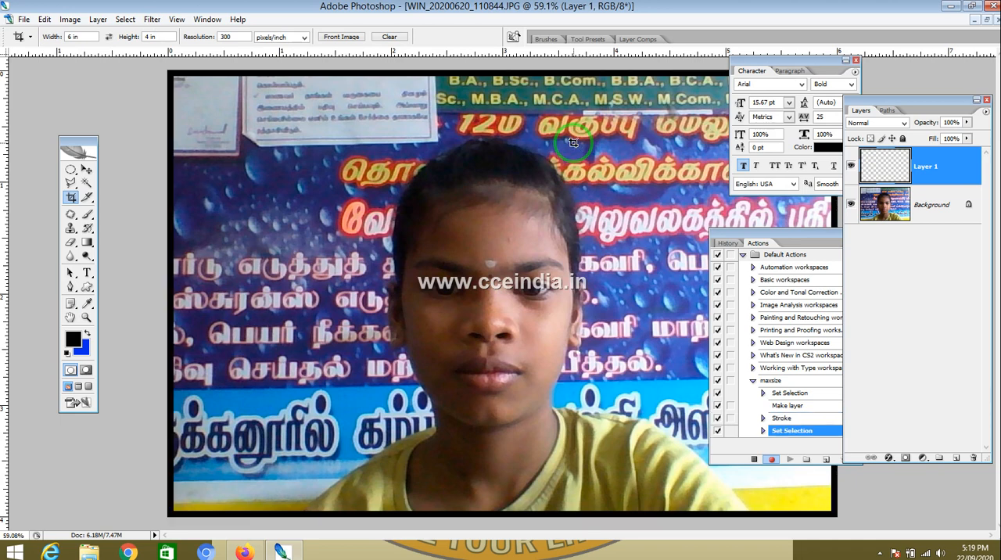
Step: Apply a blue frame preset from the Layer Style presets to Layer 1
{"action": "right_click", "coordinate": [924, 162]}
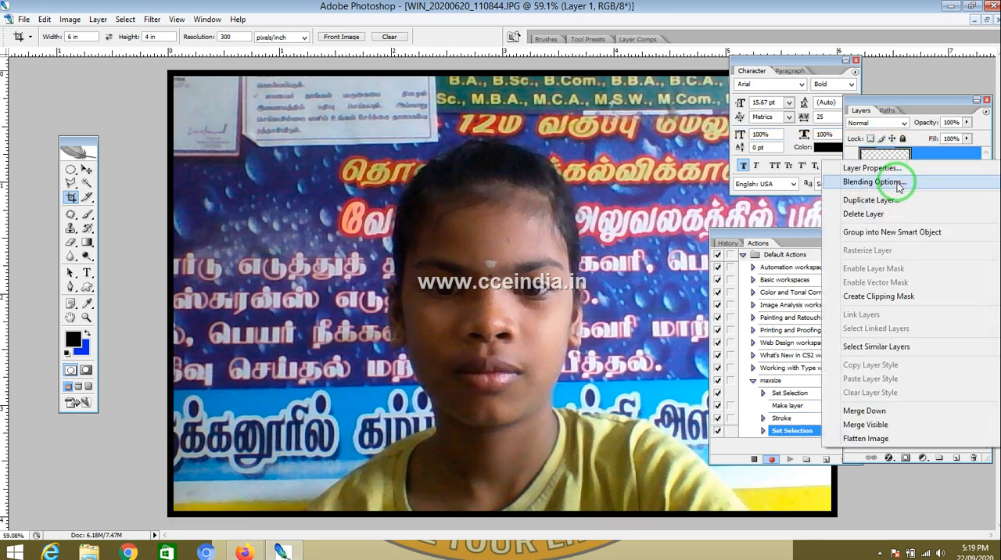
{"action": "left_click", "coordinate": [898, 182]}
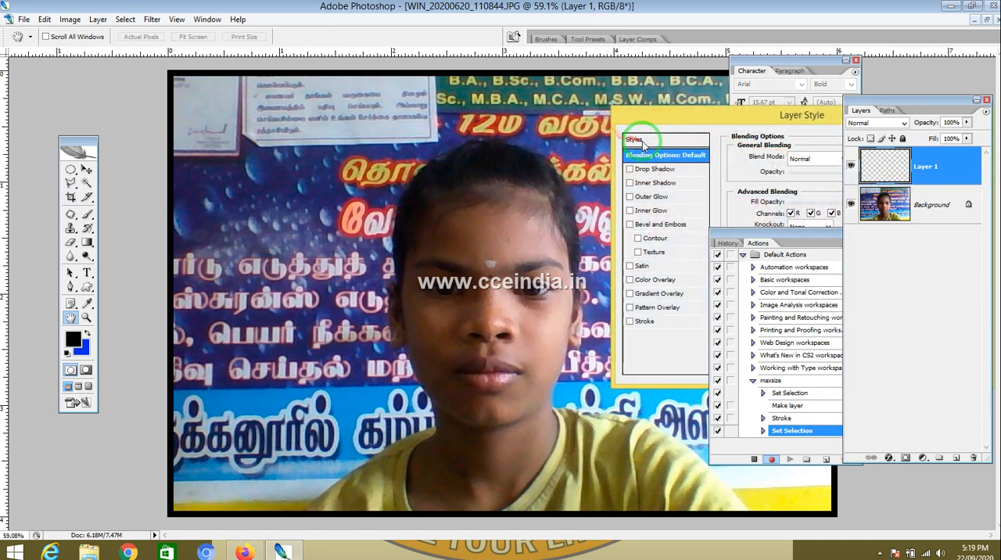
{"action": "left_click", "coordinate": [642, 140]}
{"action": "left_click", "coordinate": [756, 152]}
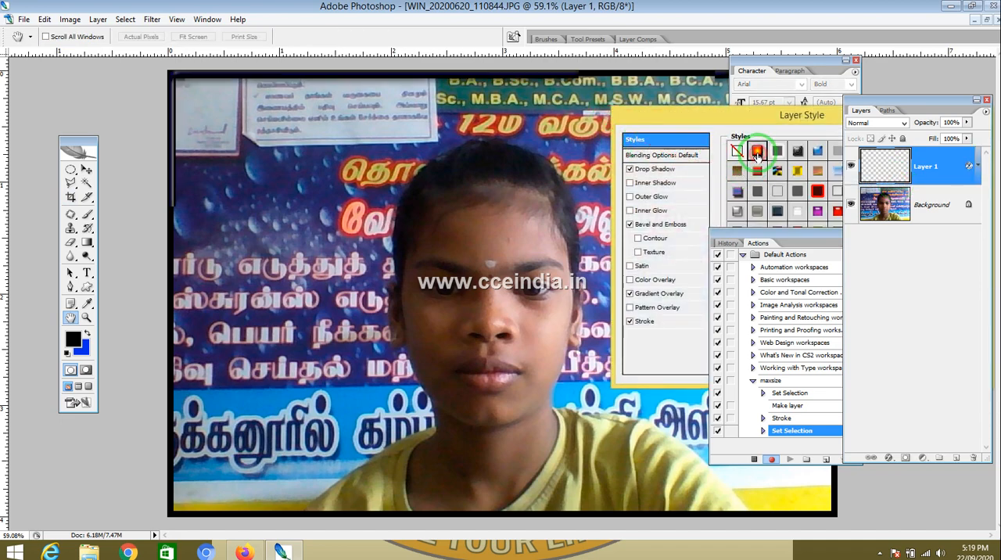
{"action": "left_click_drag", "start_coordinate": [743, 119], "coordinate": [596, 72]}
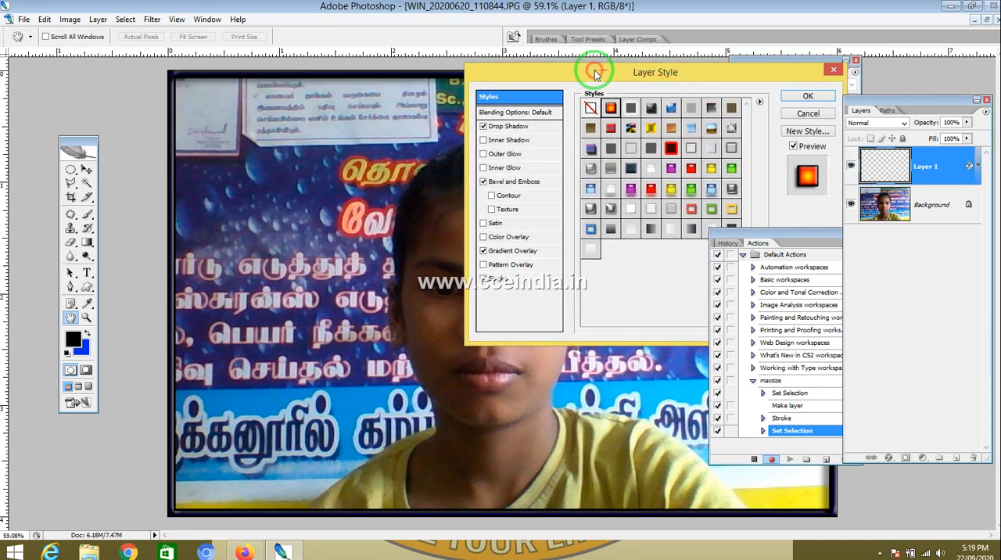
{"action": "left_click", "coordinate": [590, 150]}
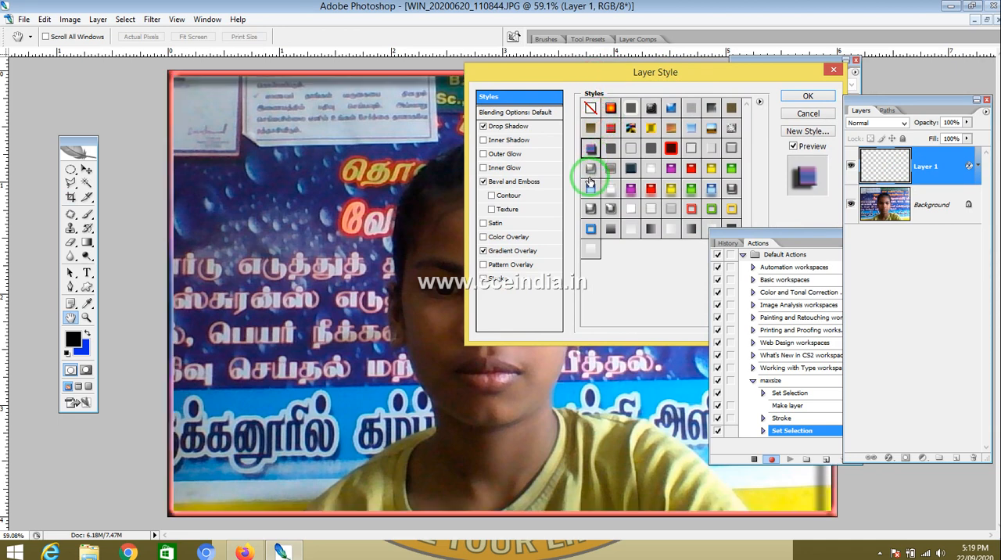
{"action": "left_click", "coordinate": [591, 172]}
{"action": "left_click", "coordinate": [591, 211]}
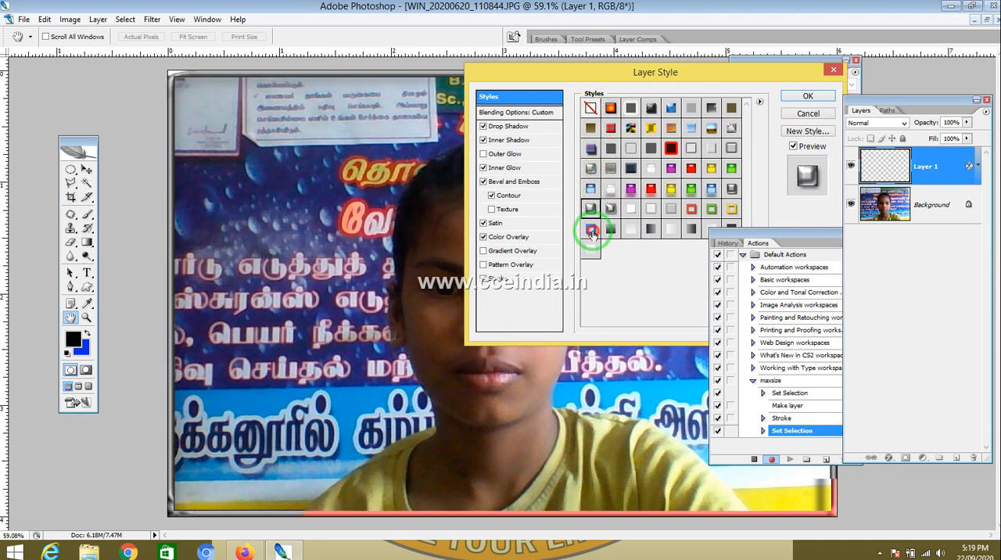
{"action": "left_click", "coordinate": [592, 233]}
{"action": "left_click", "coordinate": [671, 169]}
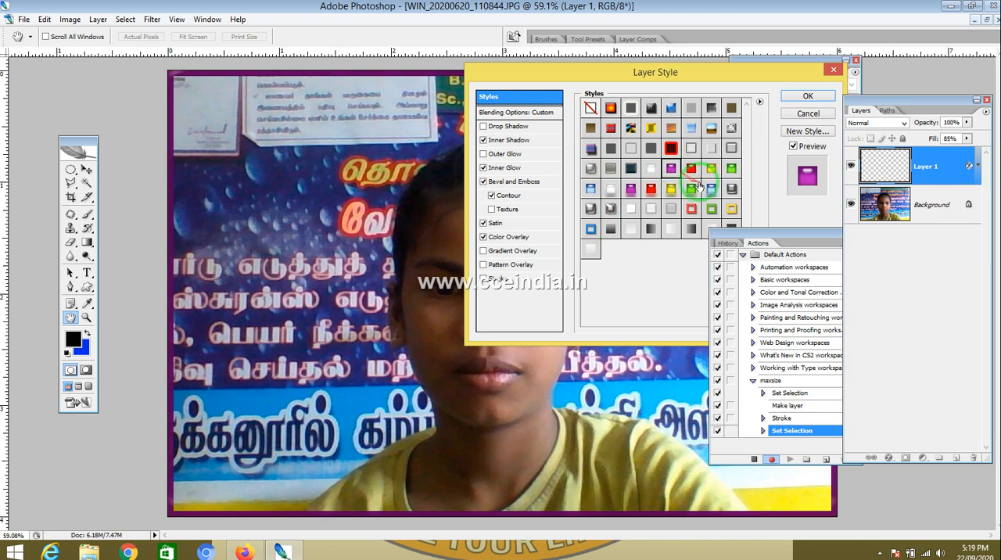
{"action": "left_click", "coordinate": [695, 190]}
{"action": "left_click", "coordinate": [709, 209]}
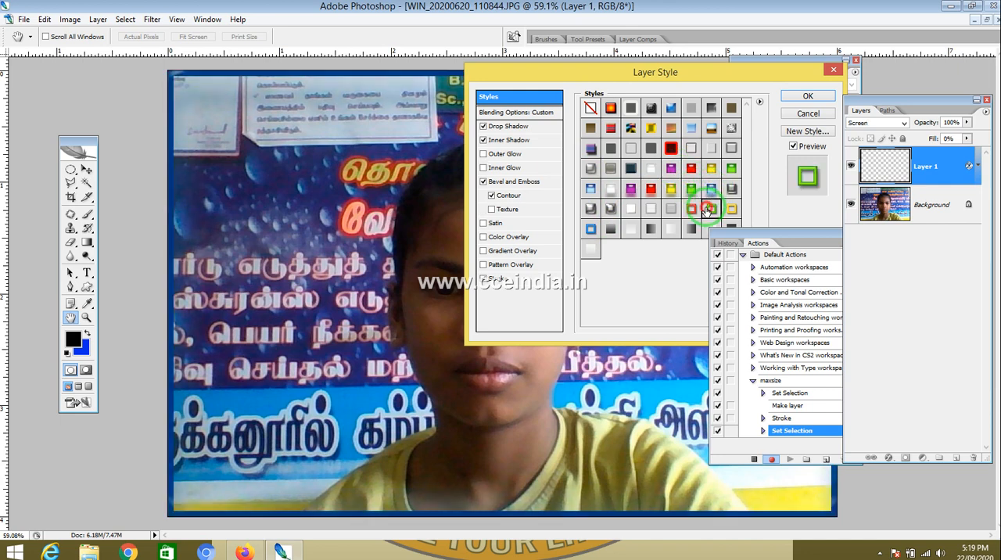
{"action": "left_click", "coordinate": [691, 208]}
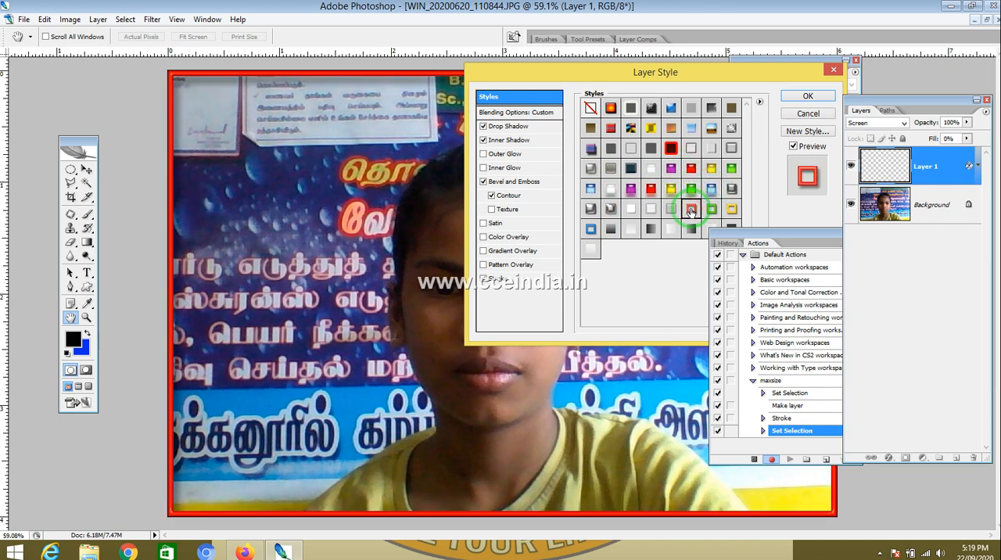
{"action": "left_click", "coordinate": [731, 209]}
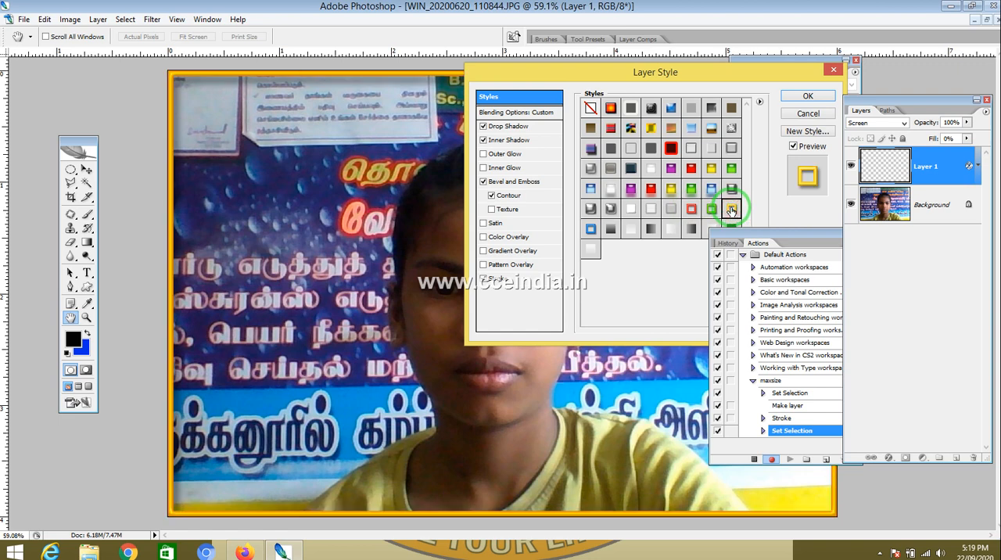
{"action": "left_click", "coordinate": [811, 98]}
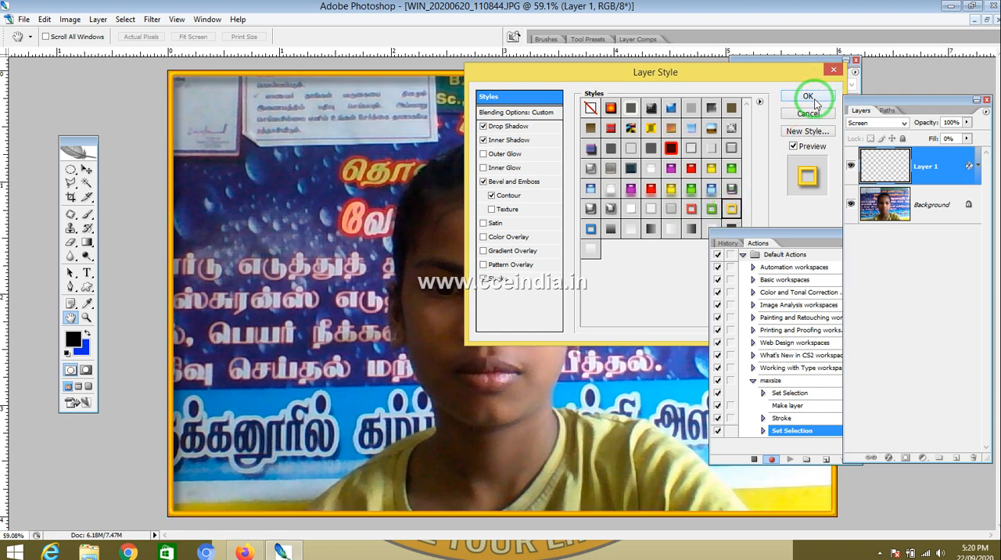
{"action": "left_click", "coordinate": [591, 233]}
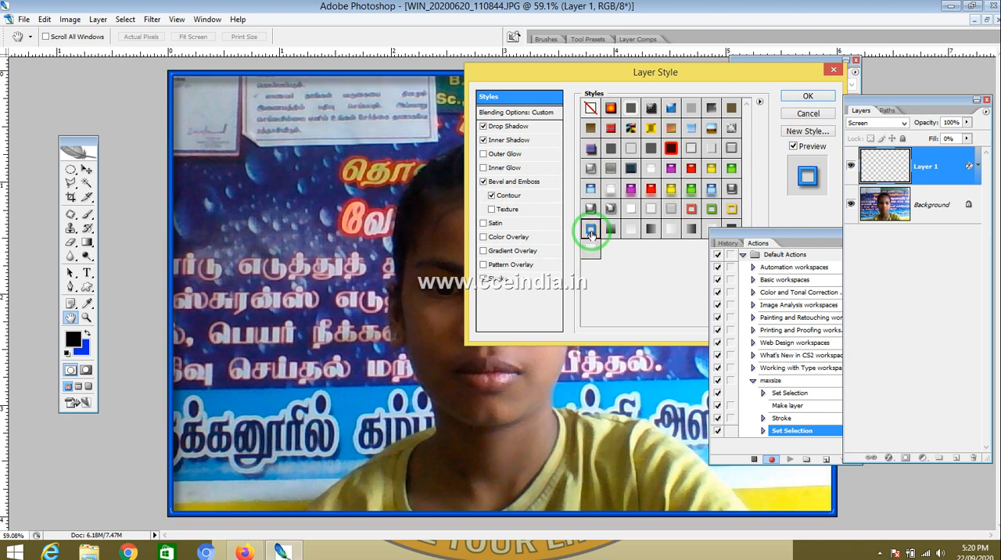
{"action": "left_click", "coordinate": [803, 96]}
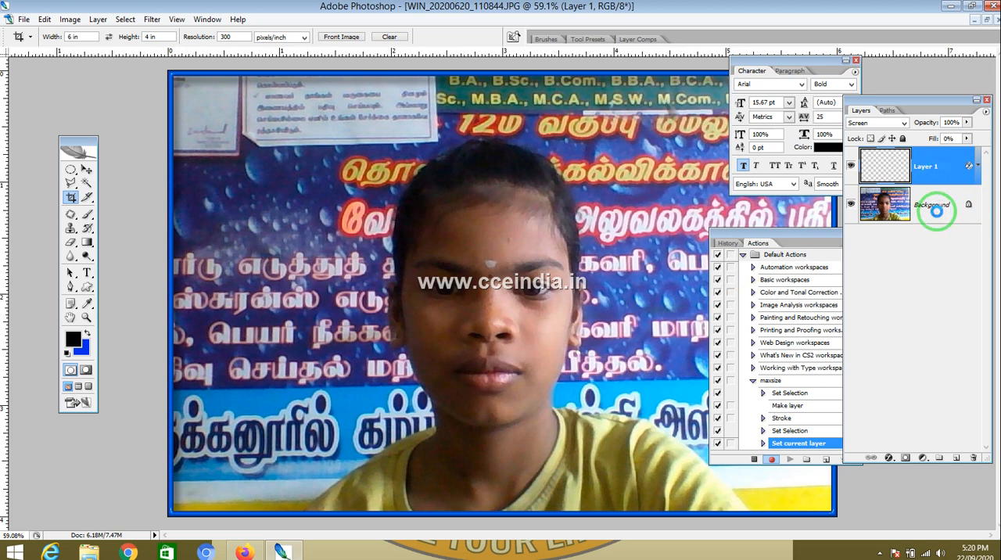
Step: Merge Layer 1 down into the background, then select and copy the whole image
{"action": "key", "text": "ctrl+e"}
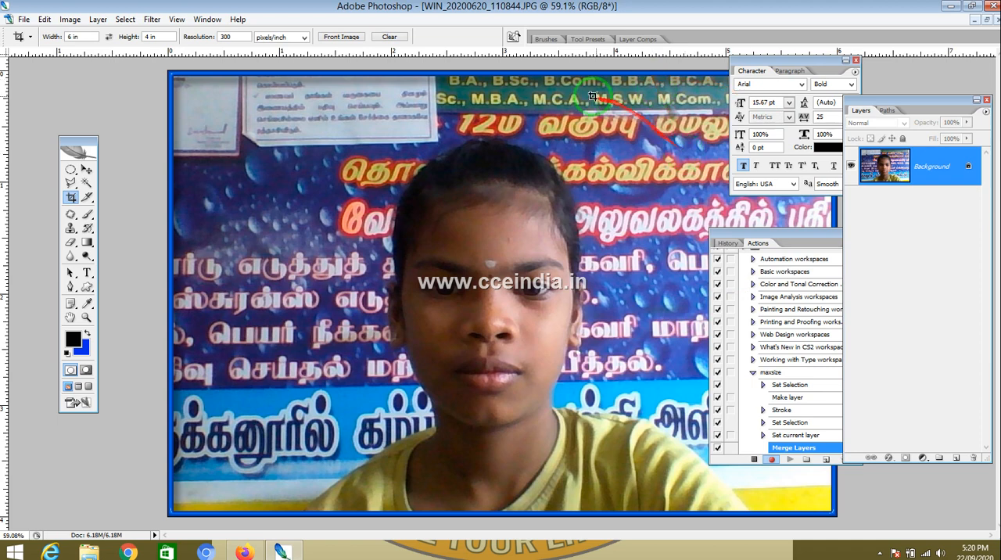
{"action": "left_click", "coordinate": [910, 179], "text": "ctrl"}
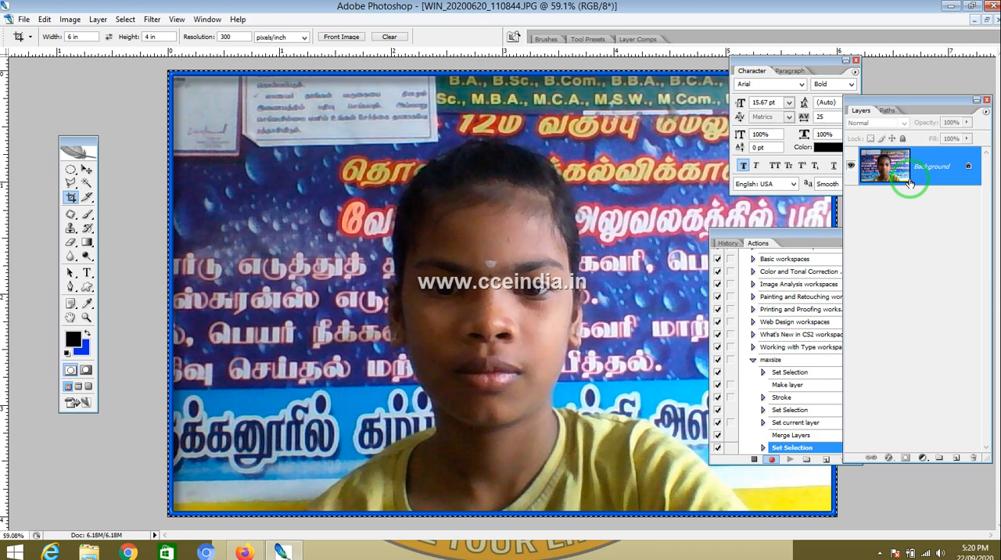
{"action": "key", "text": "ctrl+c"}
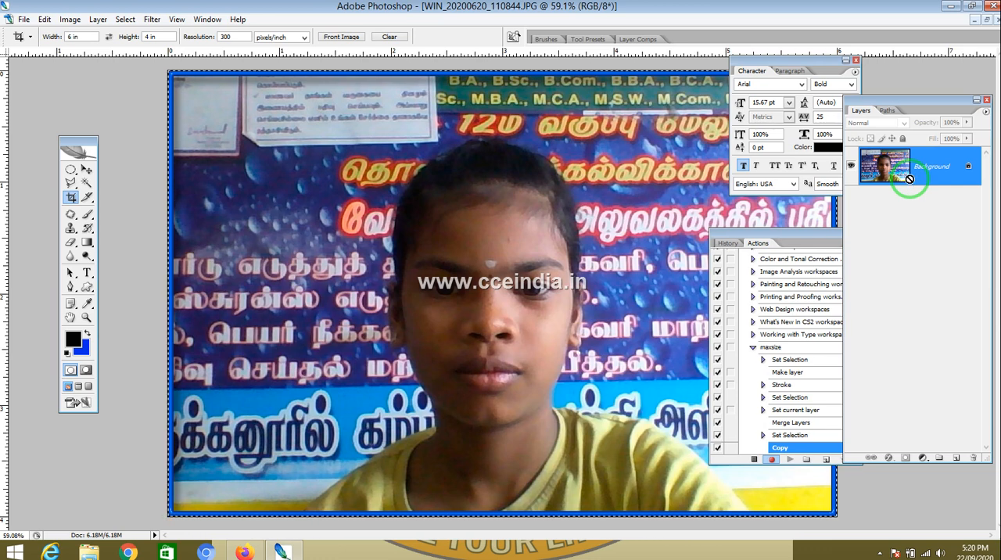
{"action": "key", "text": "ctrl+d"}
{"action": "key", "text": "ctrl+c"}
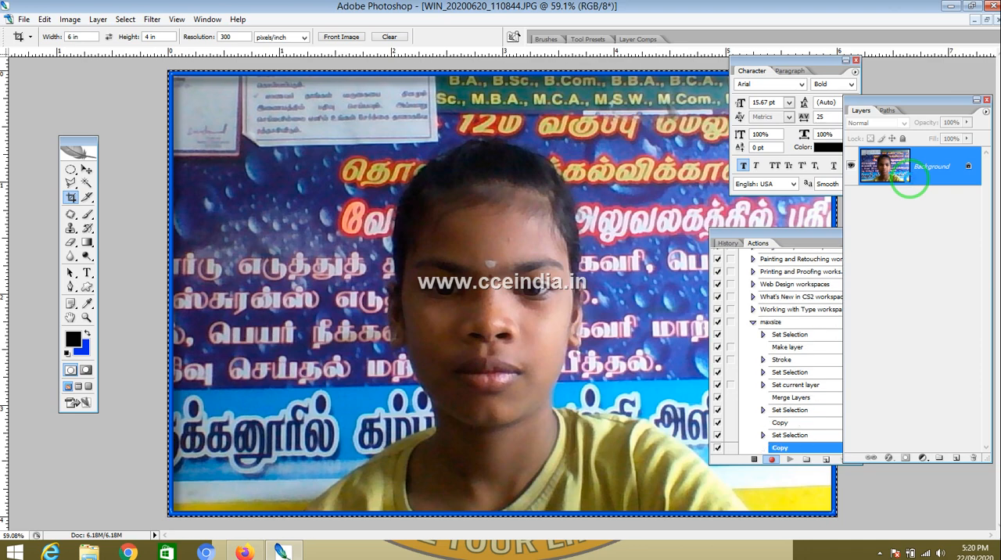
Step: Create a new document 12 inches wide and 4 inches high at 300 ppi
{"action": "key", "text": "ctrl+n"}
{"action": "left_click_drag", "start_coordinate": [296, 166], "coordinate": [200, 165]}
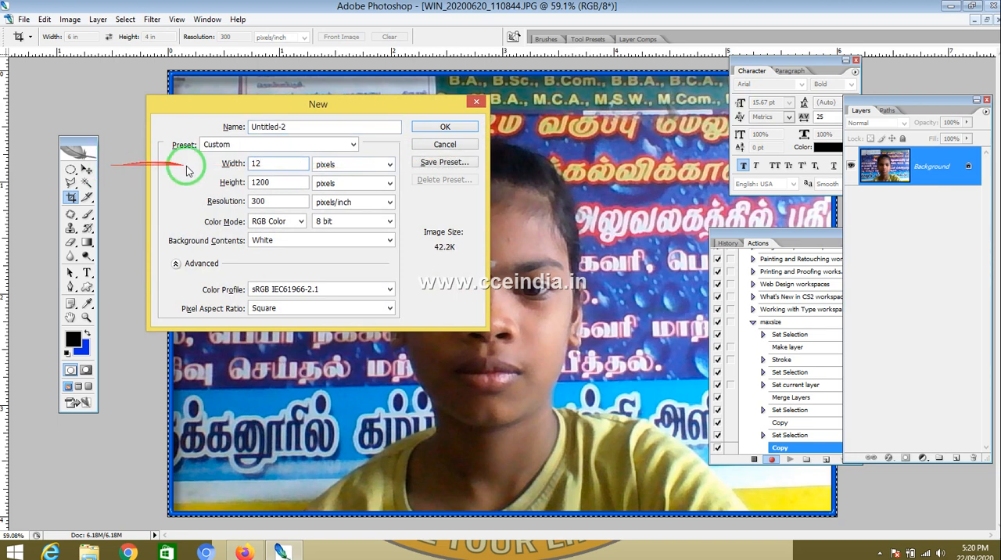
{"action": "left_click", "coordinate": [383, 164]}
{"action": "left_click", "coordinate": [321, 188]}
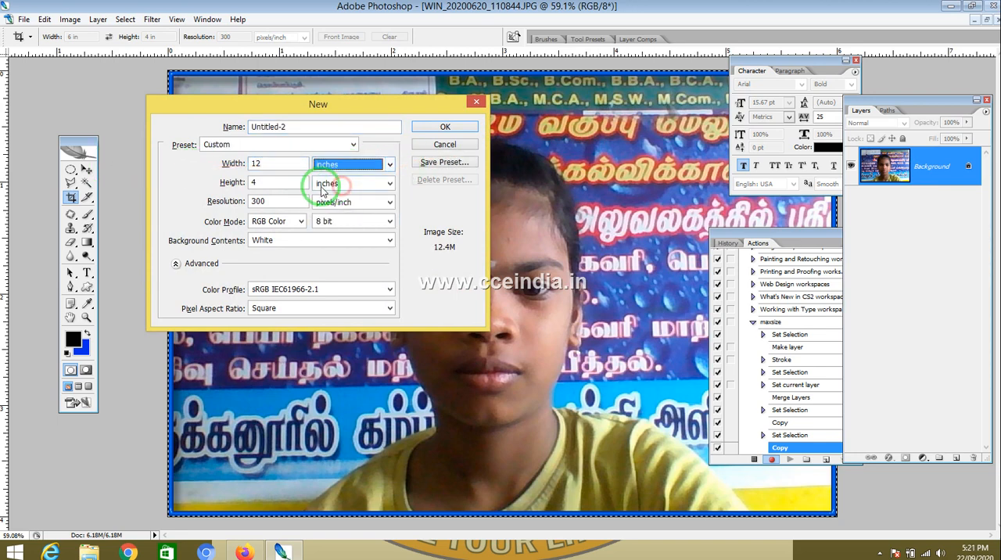
{"action": "left_click", "coordinate": [444, 127]}
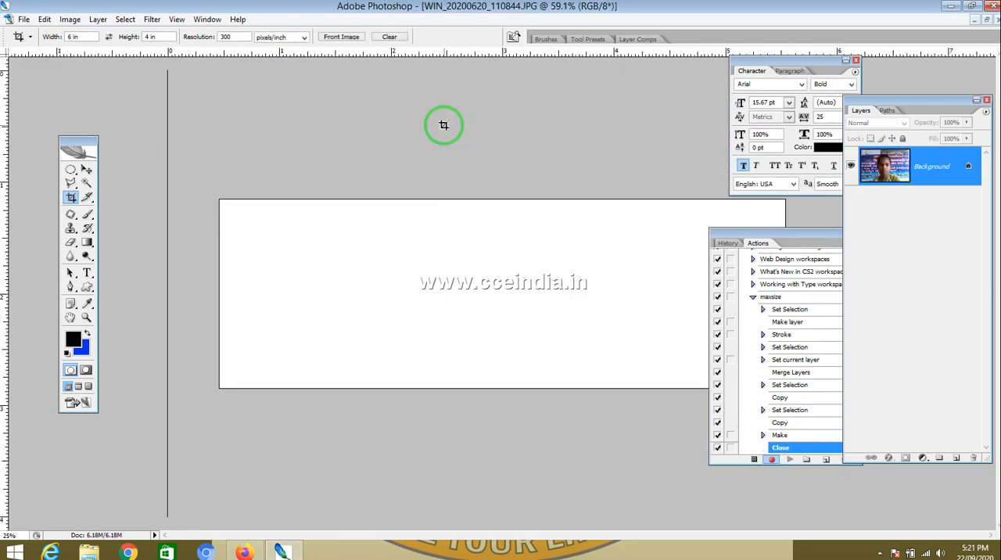
Step: Create a new document 12 inches wide and 8 inches high at 300 ppi
{"action": "key", "text": "ctrl+n"}
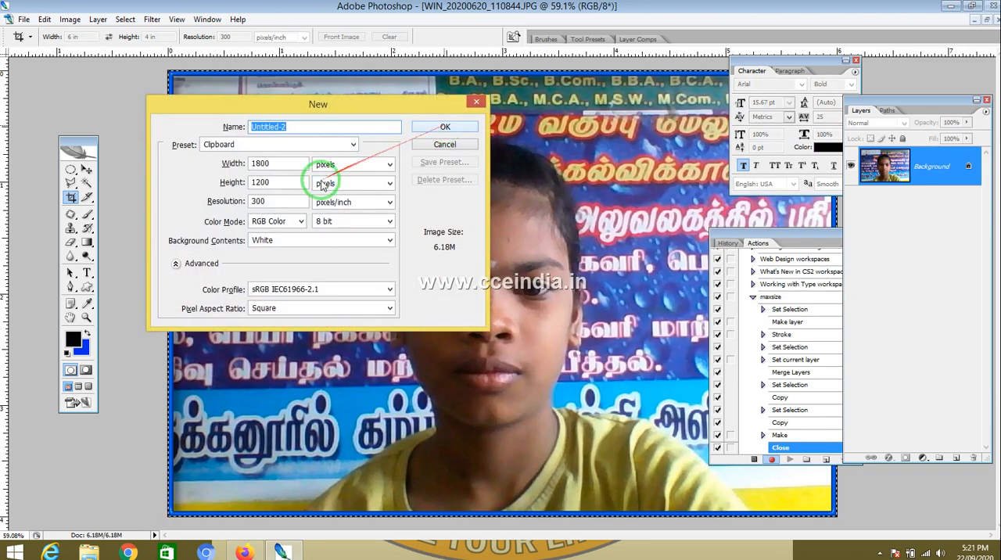
{"action": "left_click_drag", "start_coordinate": [278, 167], "coordinate": [209, 162]}
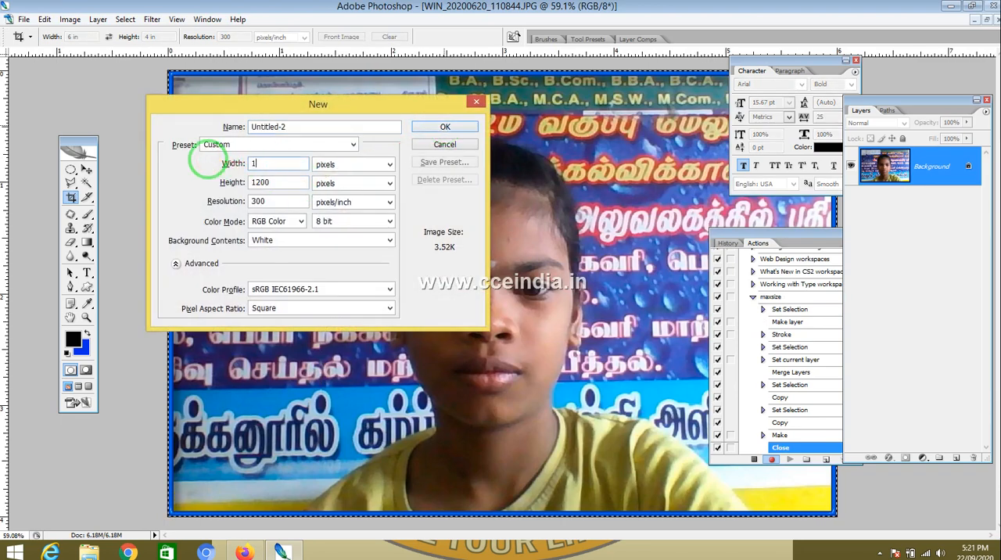
{"action": "type", "text": "12"}
{"action": "left_click", "coordinate": [328, 166]}
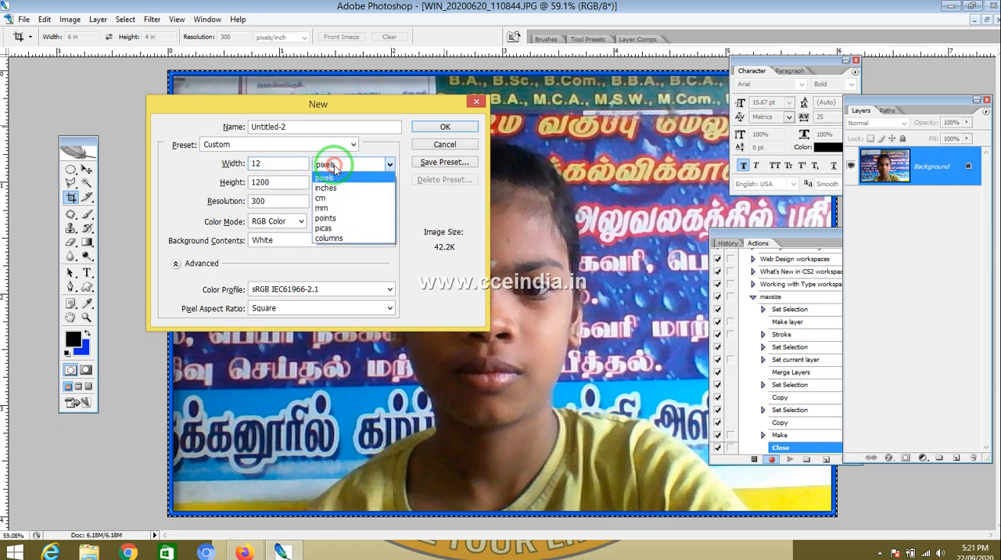
{"action": "left_click", "coordinate": [335, 181]}
{"action": "left_click_drag", "start_coordinate": [288, 183], "coordinate": [135, 170]}
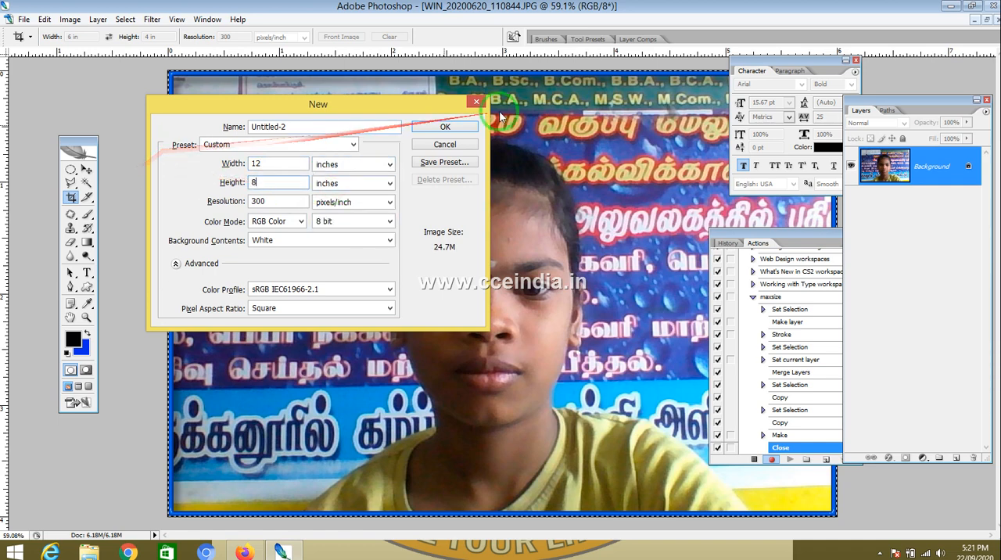
{"action": "left_click", "coordinate": [455, 126]}
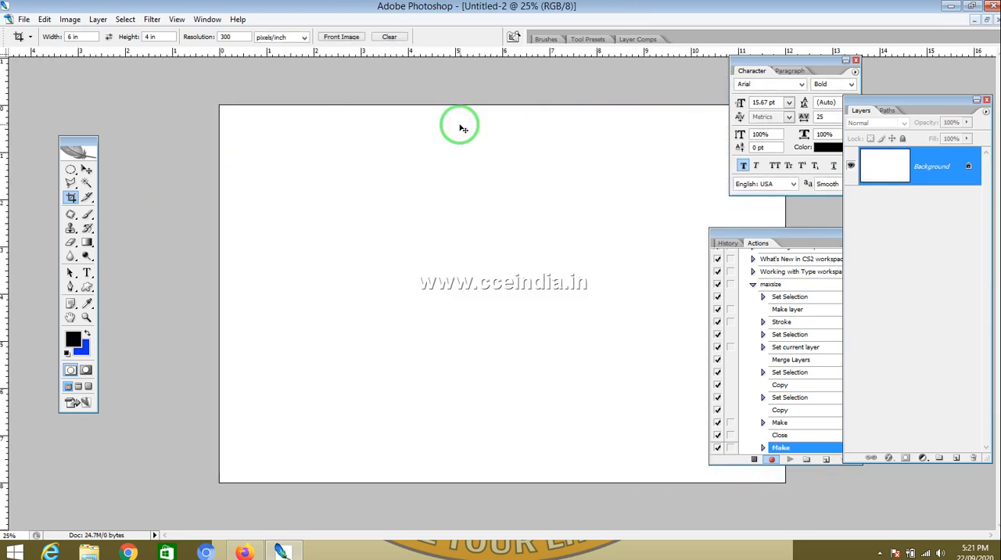
Step: Paste the copied photo, converting its color profile, and move it to the new canvas's top-left corner
{"action": "key", "text": "ctrl+v"}
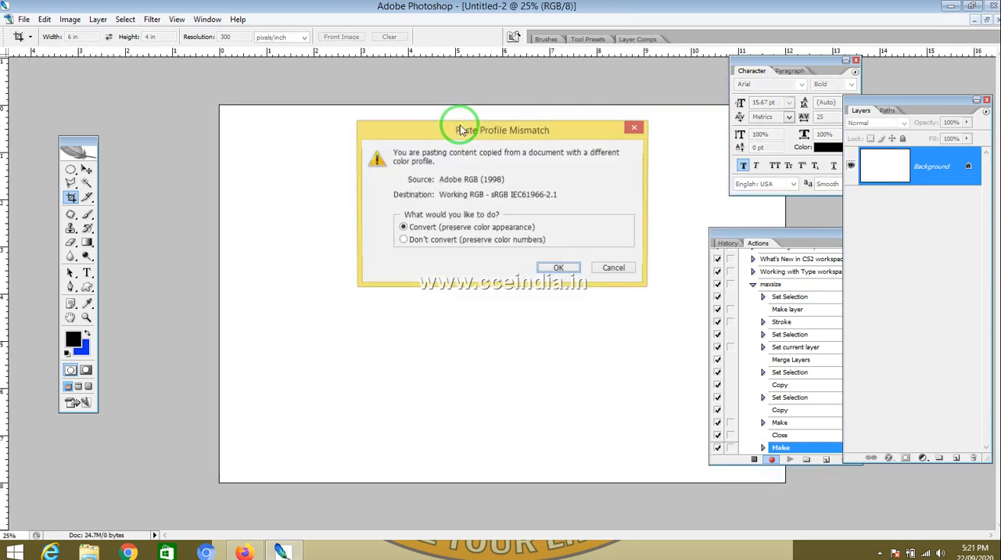
{"action": "left_click", "coordinate": [558, 268]}
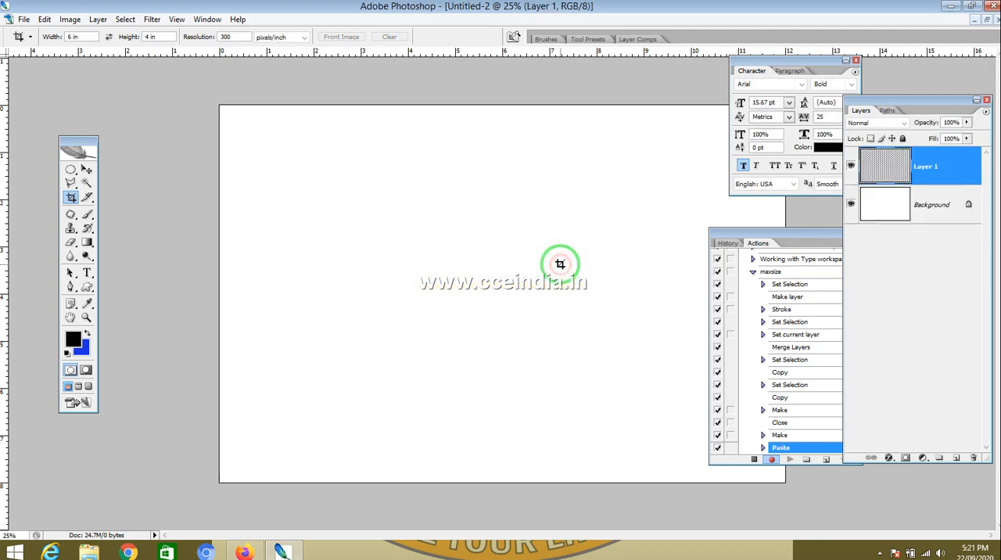
{"action": "left_click", "coordinate": [87, 170]}
{"action": "left_click_drag", "start_coordinate": [433, 276], "coordinate": [292, 185]}
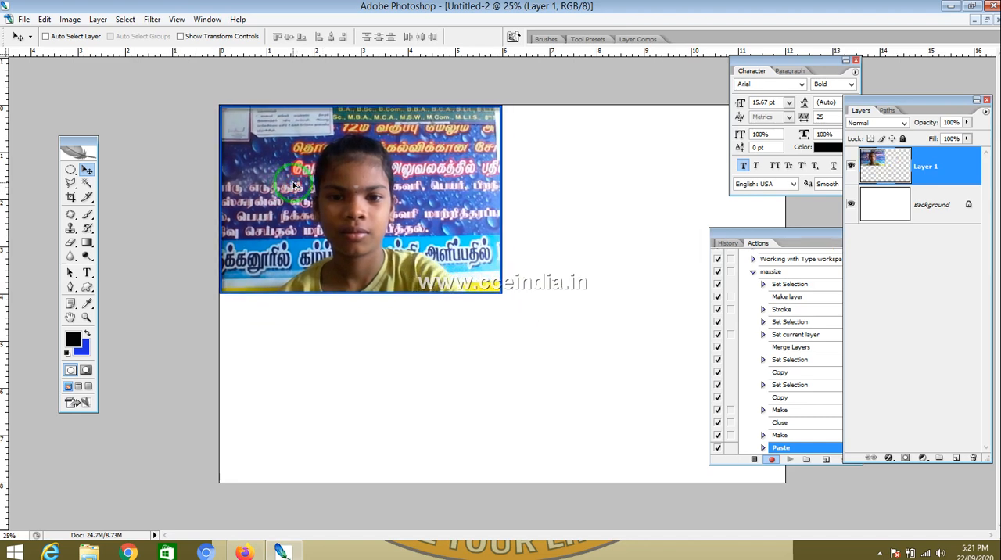
Step: Duplicate the pasted photo and place the copy directly below it on the sheet's left half
{"action": "left_click_drag", "start_coordinate": [319, 191], "coordinate": [328, 384]}
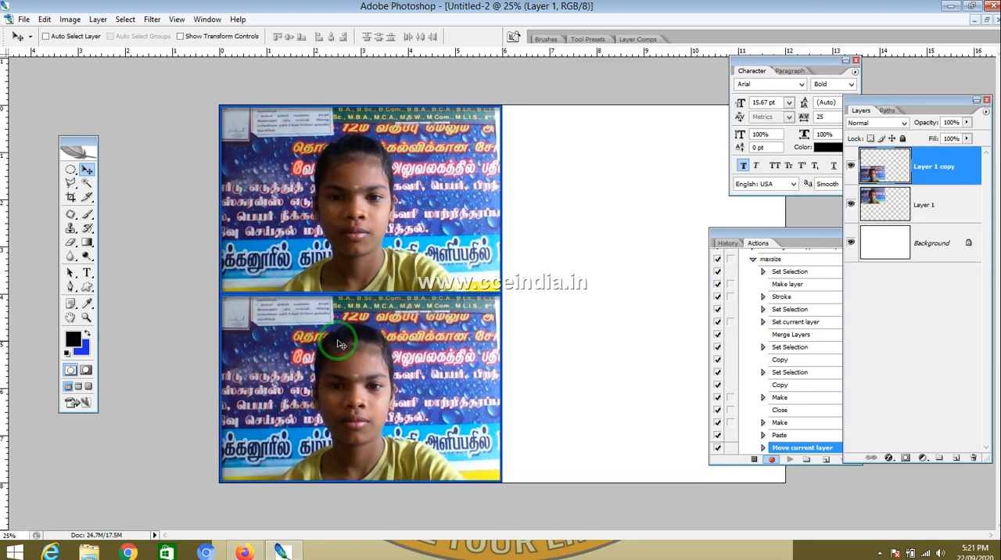
Step: Select both photo layers and duplicate them onto the sheet's right half, aligning the copies beside the originals
{"action": "right_click", "coordinate": [359, 267]}
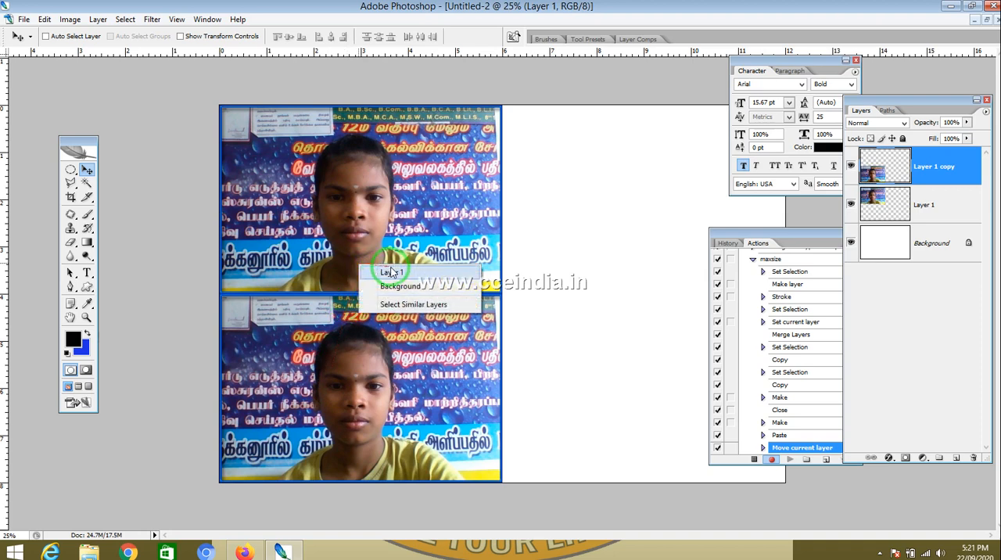
{"action": "left_click", "coordinate": [367, 265]}
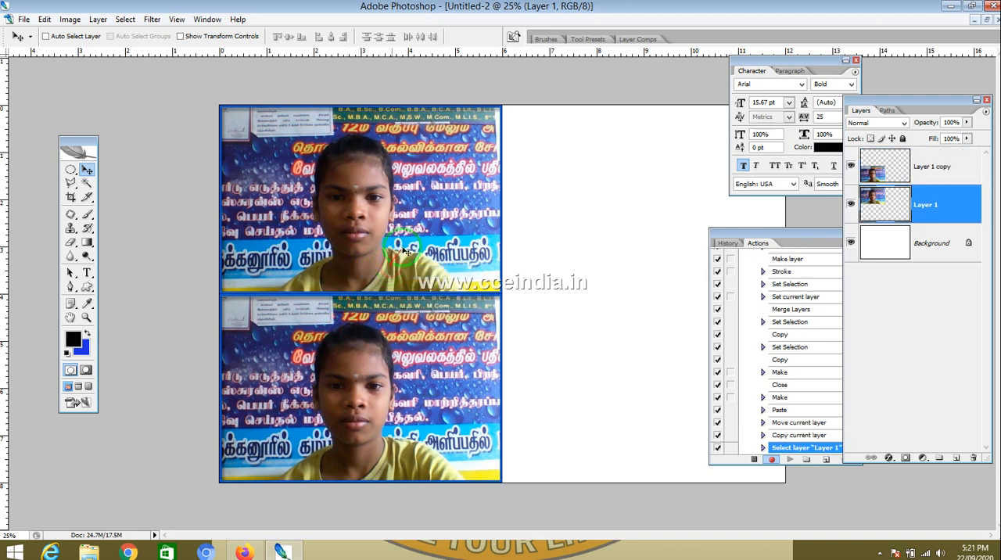
{"action": "left_click", "coordinate": [952, 175], "text": "shift"}
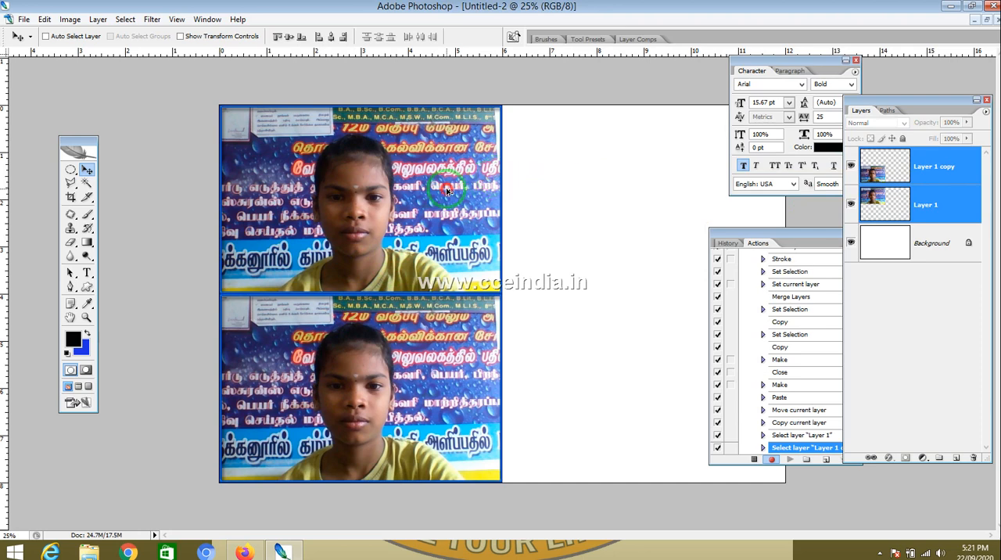
{"action": "left_click_drag", "start_coordinate": [447, 190], "coordinate": [713, 204]}
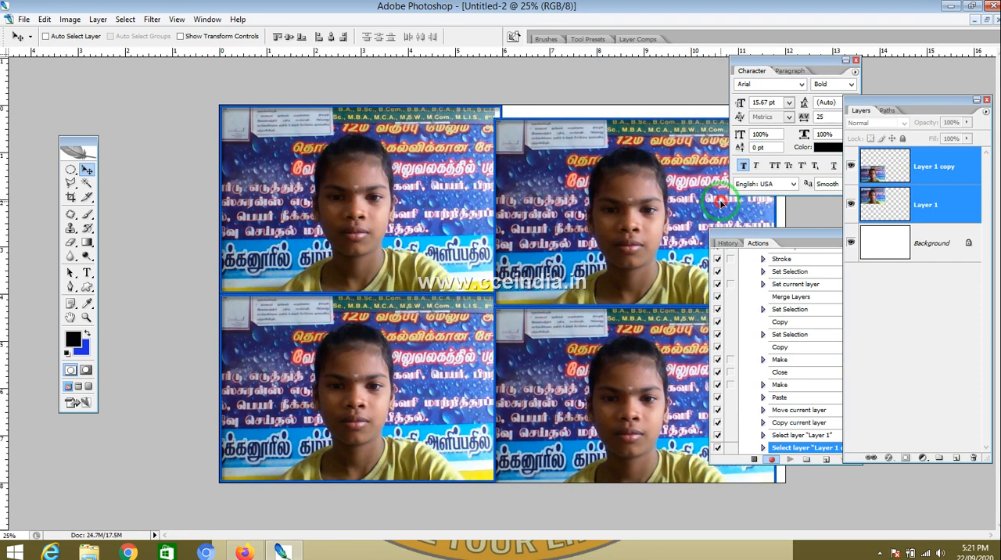
{"action": "left_click_drag", "start_coordinate": [592, 167], "coordinate": [604, 165]}
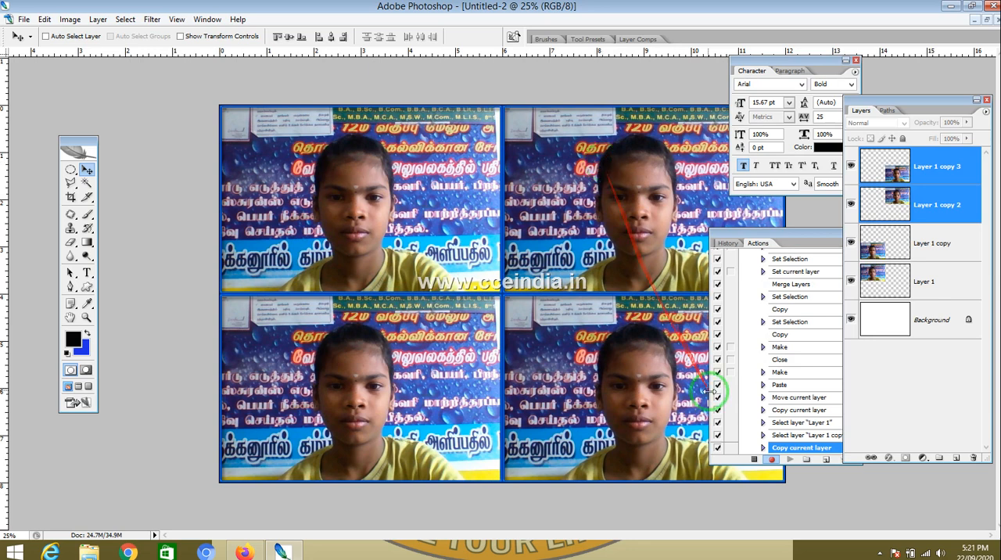
Step: Stop recording the maxsize action
{"action": "left_click", "coordinate": [774, 462]}
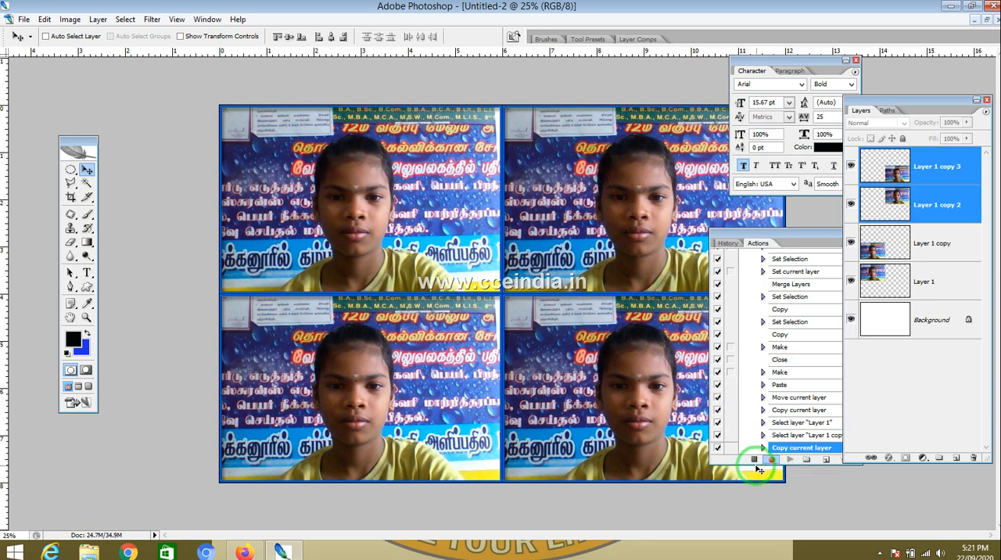
{"action": "left_click", "coordinate": [754, 462]}
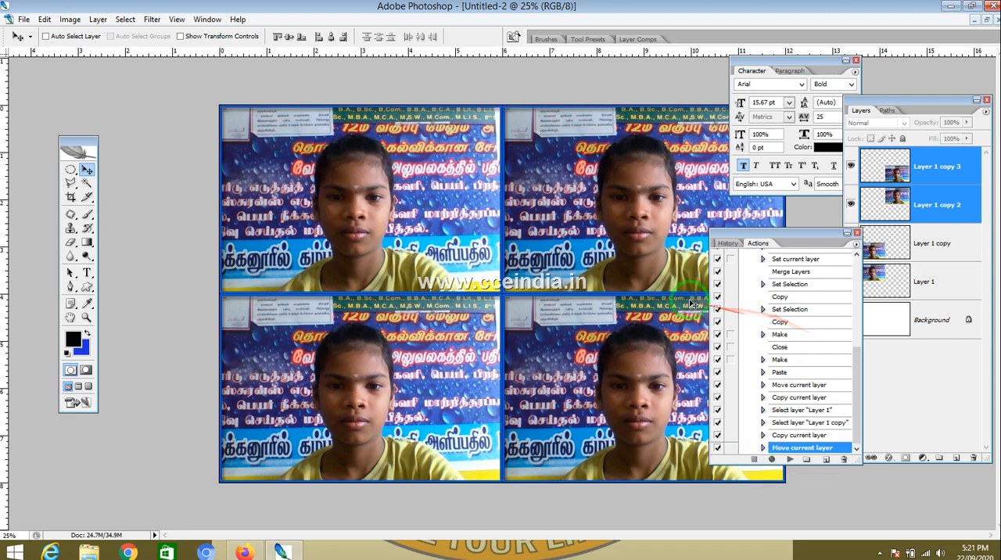
Step: Close the sheet, the original photo and the 12×4 inch document without saving changes
{"action": "key", "text": "ctrl+w"}
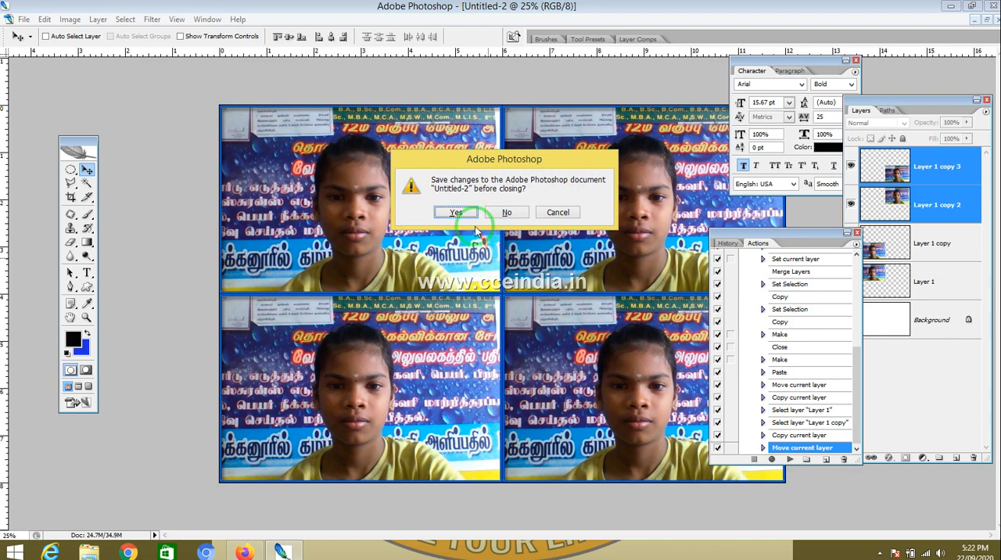
{"action": "left_click", "coordinate": [504, 212]}
{"action": "key", "text": "ctrl+0"}
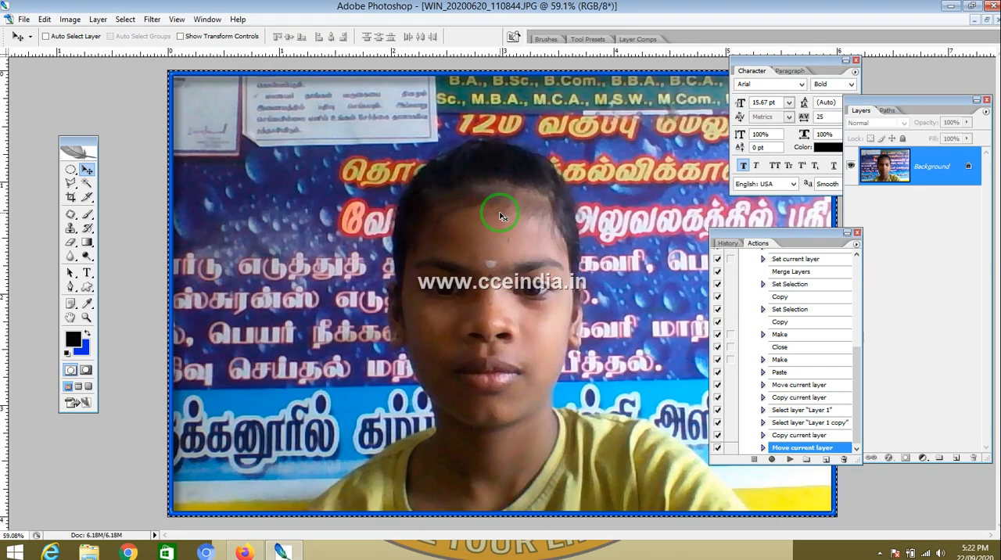
{"action": "key", "text": "ctrl+w"}
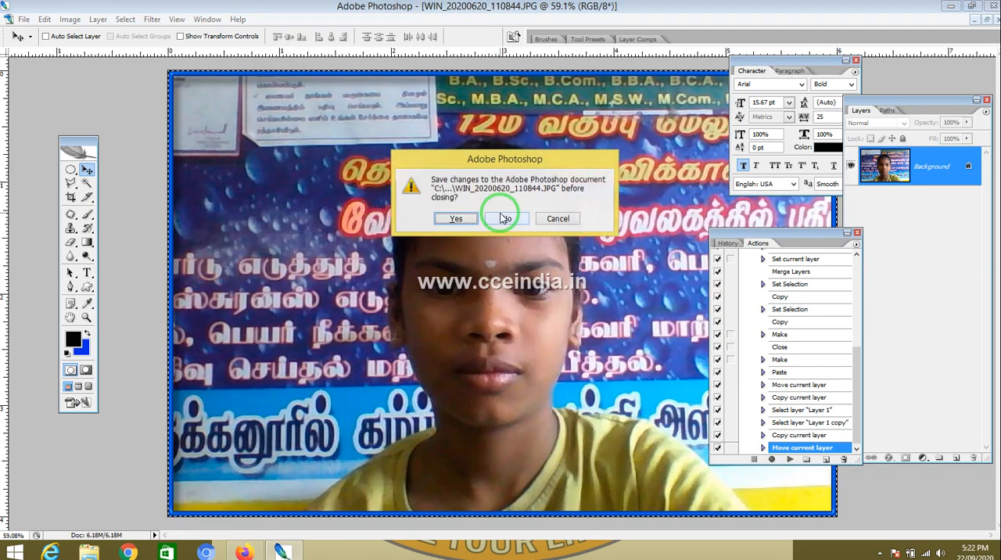
{"action": "left_click", "coordinate": [507, 218]}
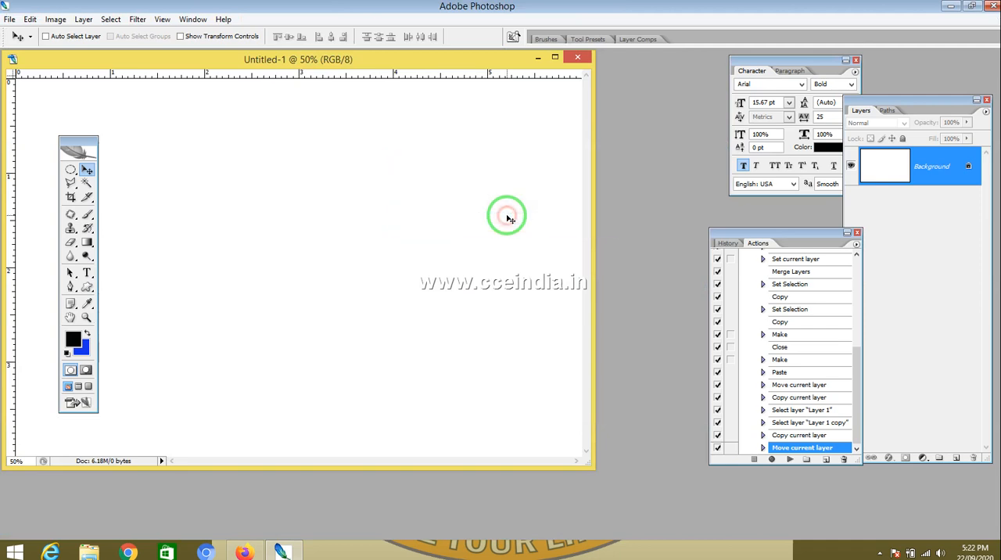
{"action": "left_click", "coordinate": [577, 57]}
{"action": "left_click", "coordinate": [506, 218]}
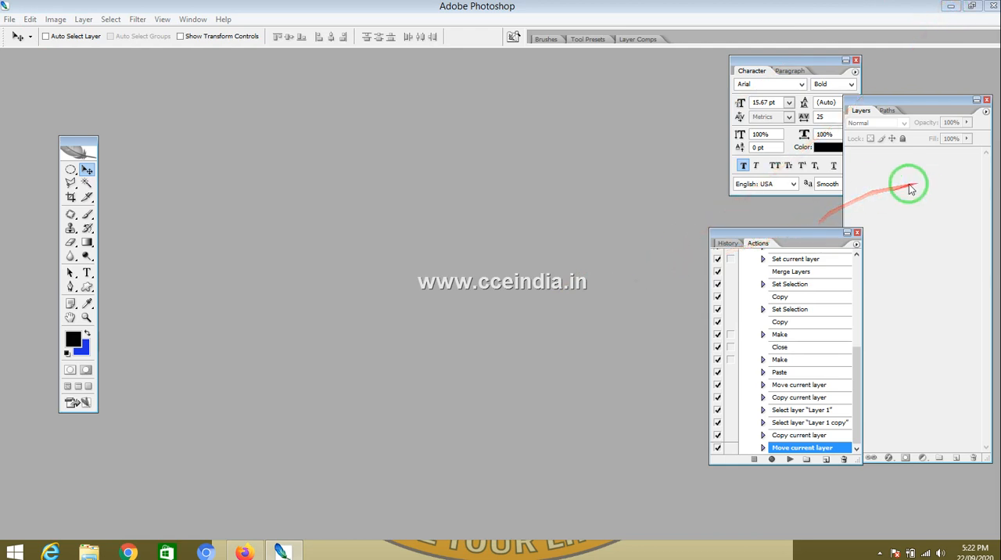
Step: Open the photo WIN_20190815_201741.JPG from the Camera Roll folder, leaving its color profile as is
{"action": "key", "text": "alt+Tab"}
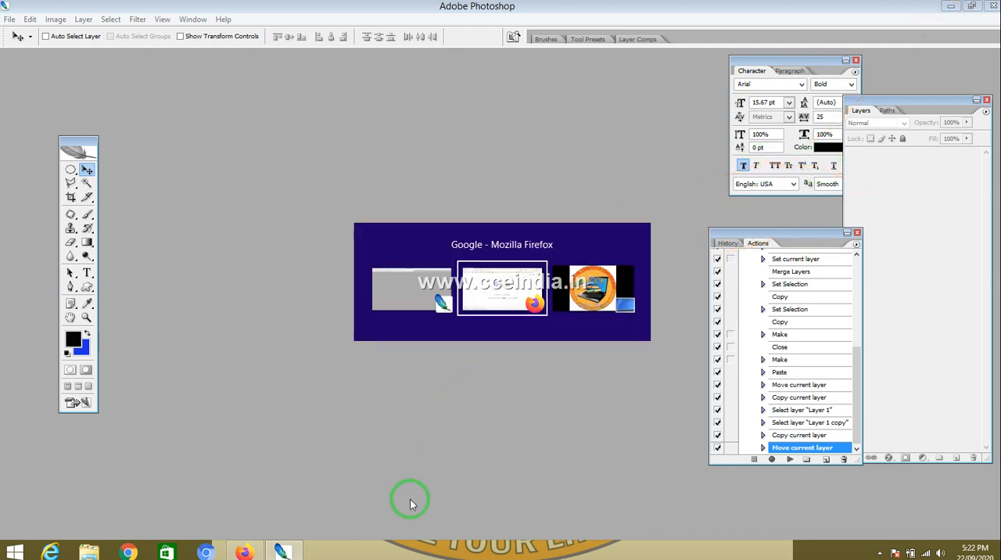
{"action": "key", "text": "ctrl+o"}
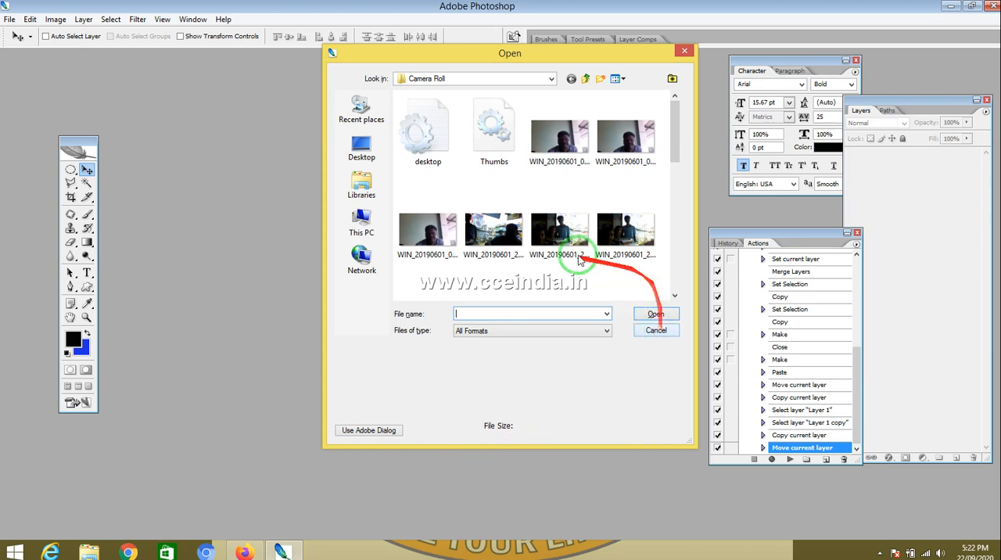
{"action": "left_click_drag", "start_coordinate": [677, 143], "coordinate": [670, 270]}
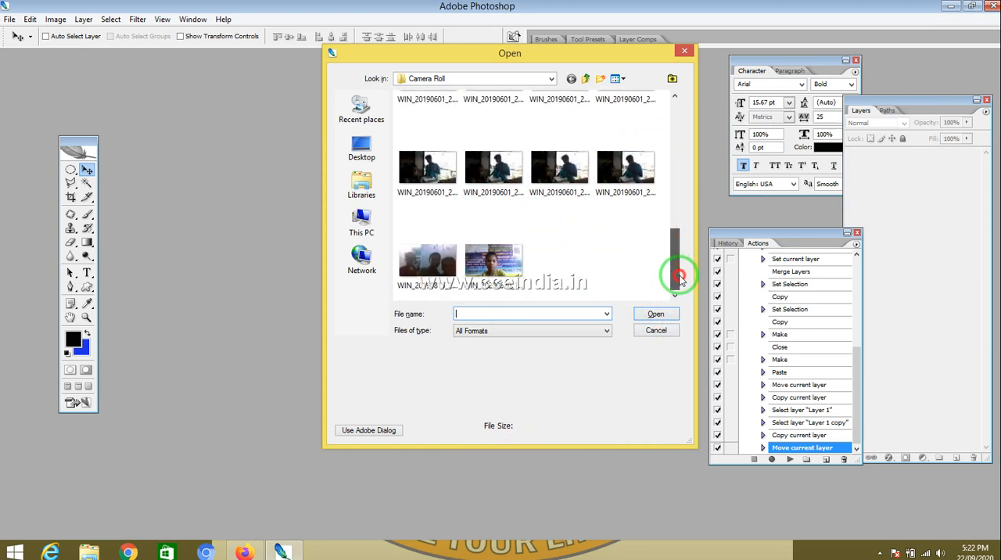
{"action": "double_click", "coordinate": [433, 237]}
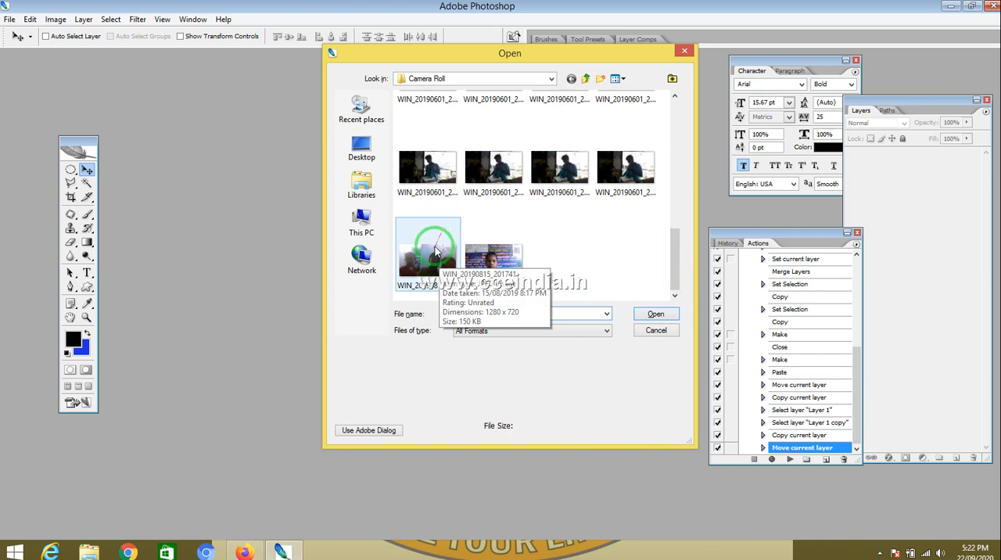
{"action": "left_click", "coordinate": [381, 267]}
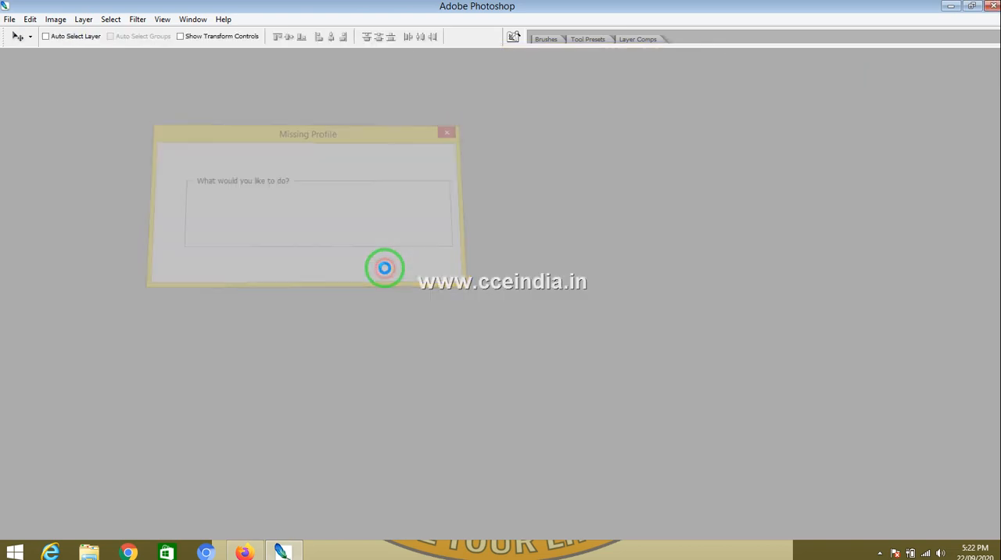
{"action": "left_click", "coordinate": [631, 56]}
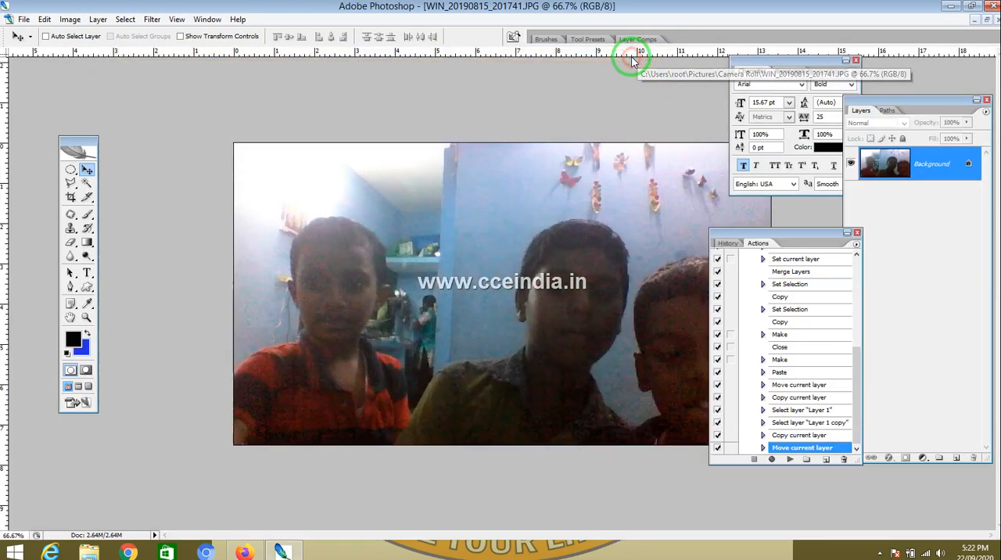
Step: Check the new photo's image size, then close the dialog without changes
{"action": "left_click", "coordinate": [69, 21]}
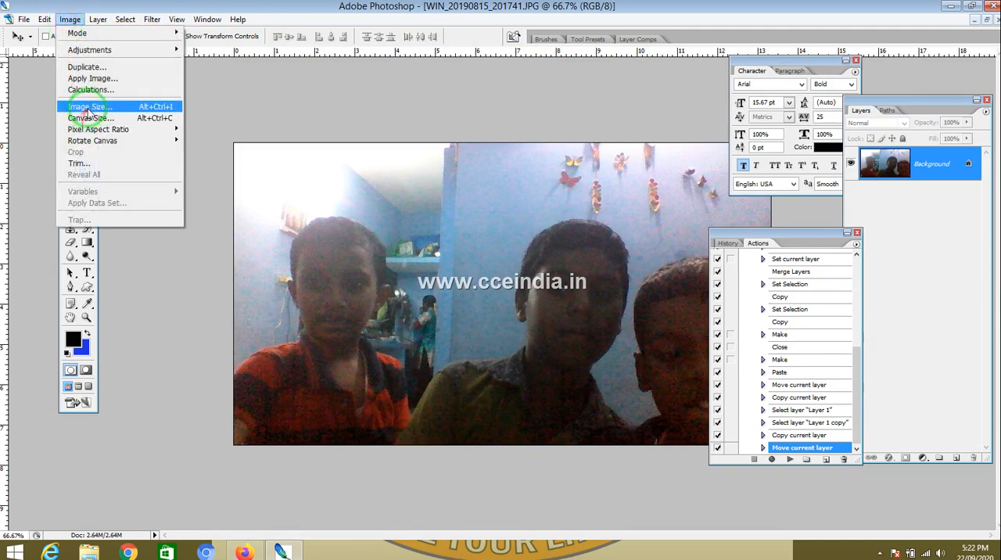
{"action": "left_click", "coordinate": [90, 107]}
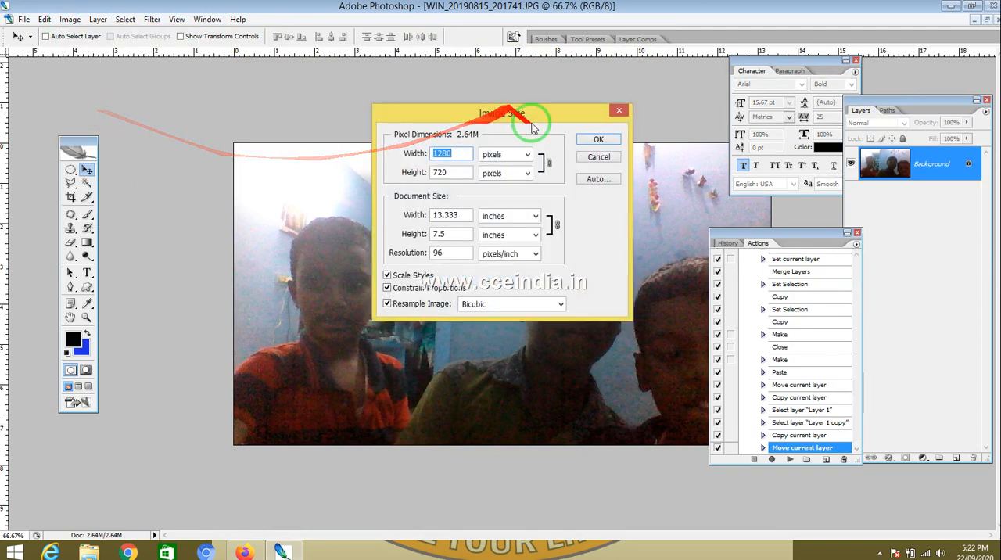
{"action": "left_click", "coordinate": [615, 161]}
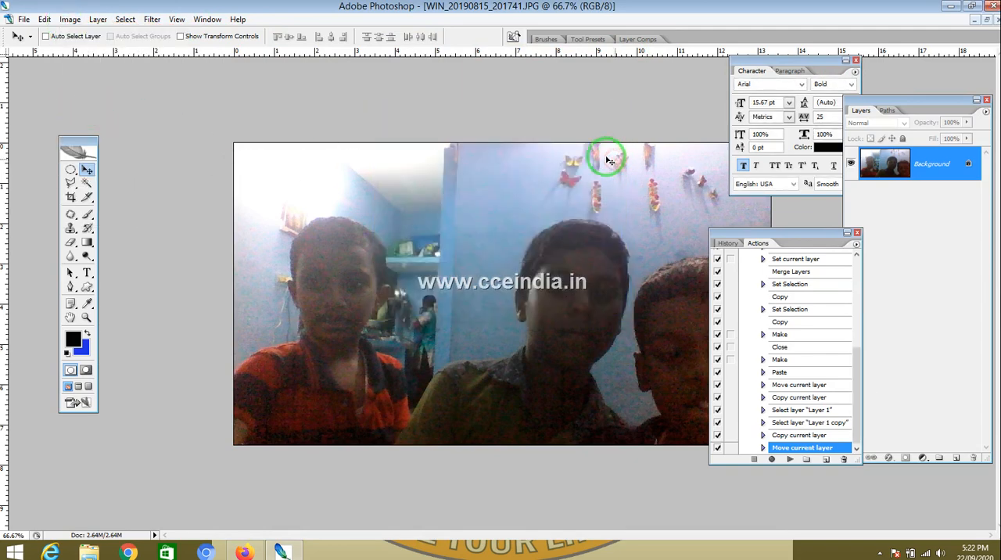
Step: Crop the photo to 6 × 4 inches at 300 ppi, positioning the crop box over the group
{"action": "left_click", "coordinate": [71, 197]}
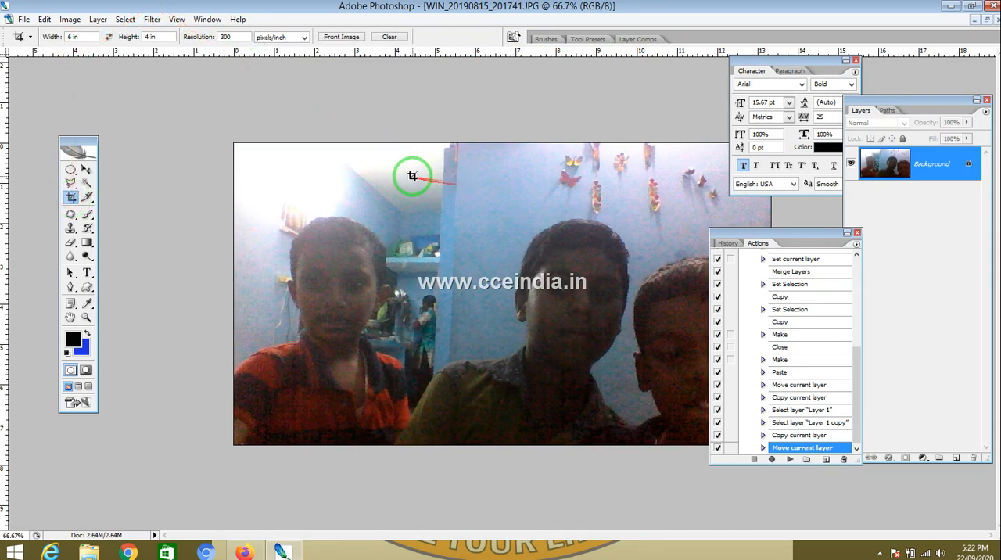
{"action": "left_click_drag", "start_coordinate": [327, 176], "coordinate": [860, 469]}
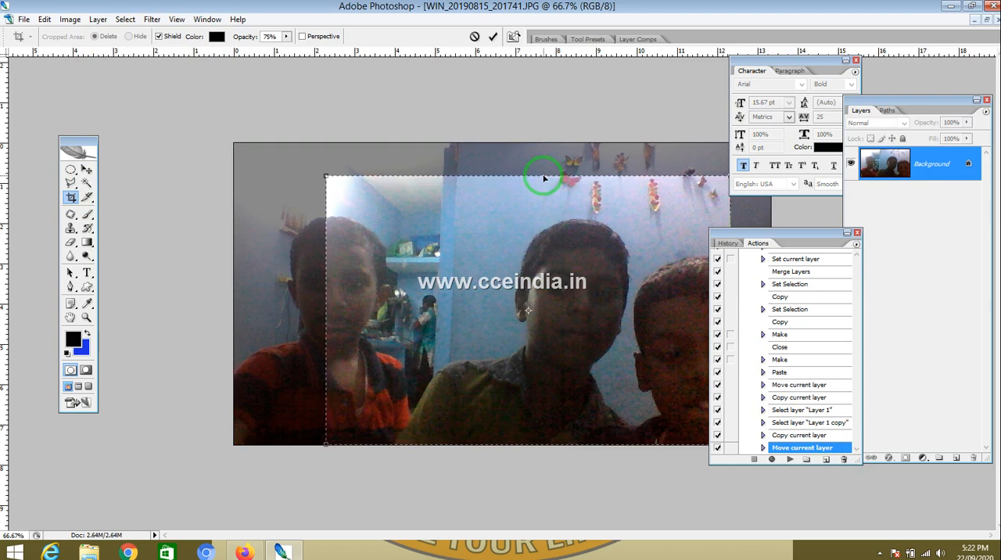
{"action": "left_click_drag", "start_coordinate": [528, 175], "coordinate": [485, 176]}
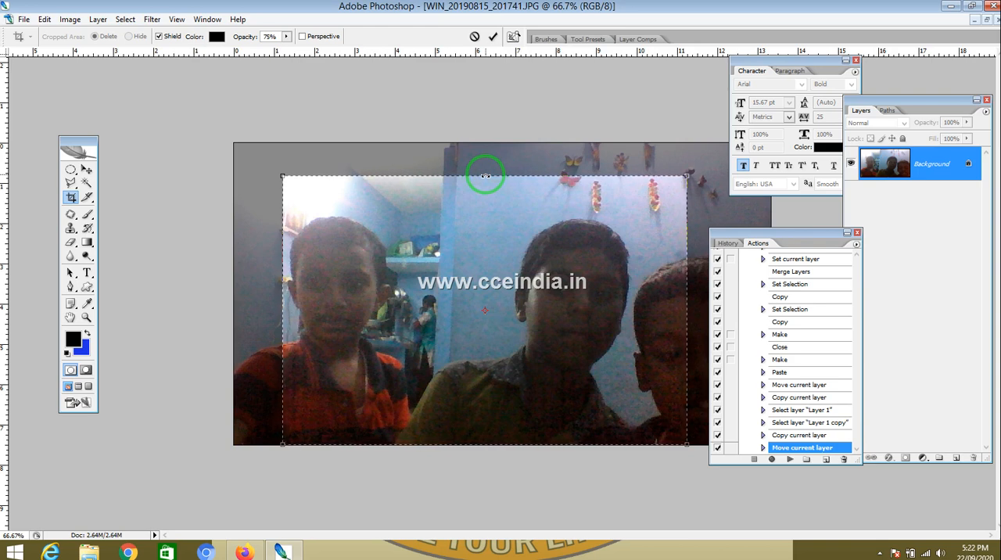
{"action": "key", "text": "Return"}
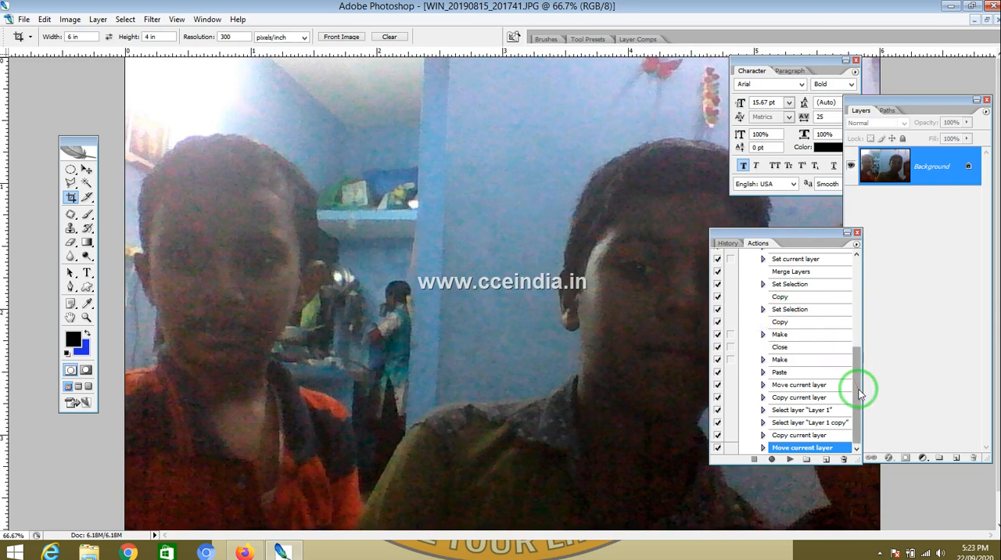
Step: Select the maxsize action and play it on the cropped photo
{"action": "left_click_drag", "start_coordinate": [855, 385], "coordinate": [856, 312]}
{"action": "left_click", "coordinate": [773, 358]}
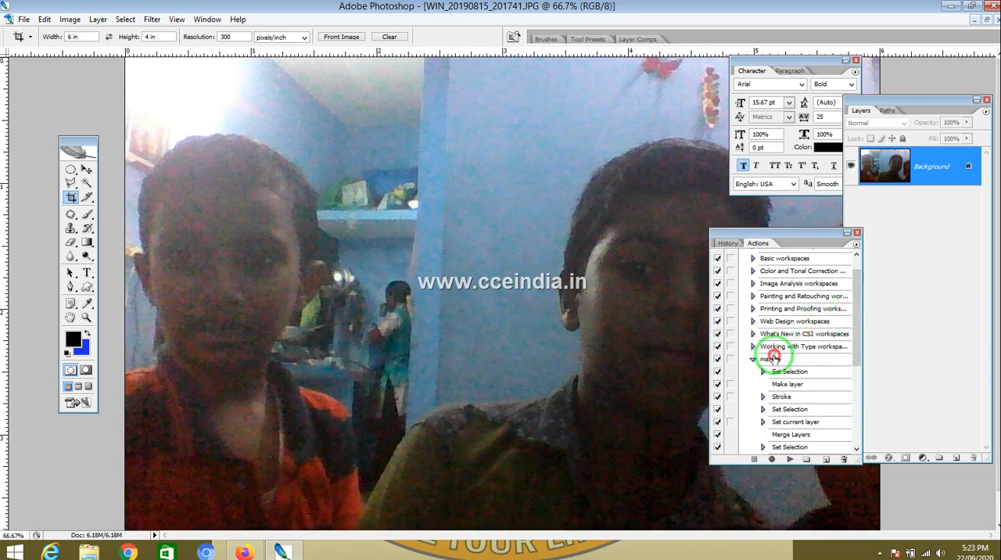
{"action": "left_click", "coordinate": [790, 460]}
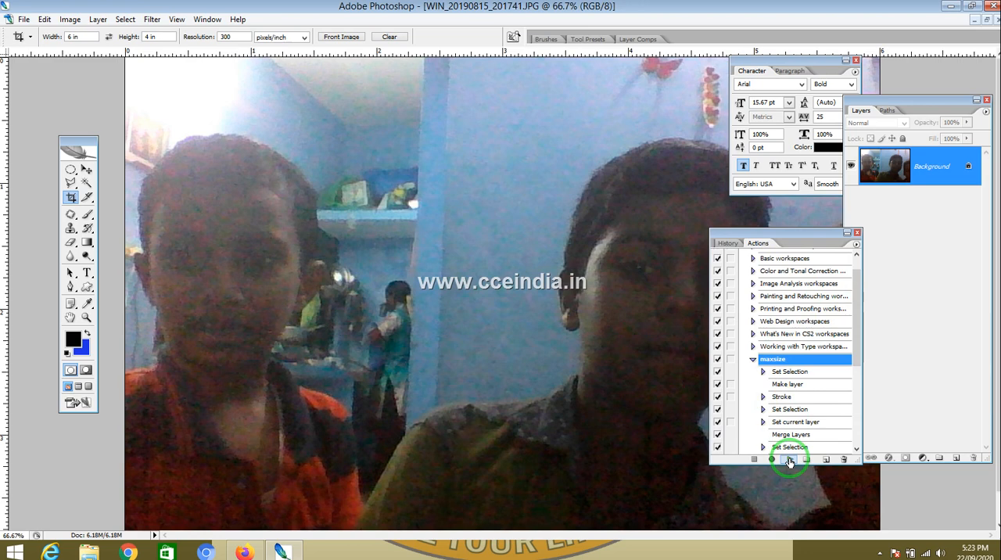
{"action": "left_click", "coordinate": [774, 359]}
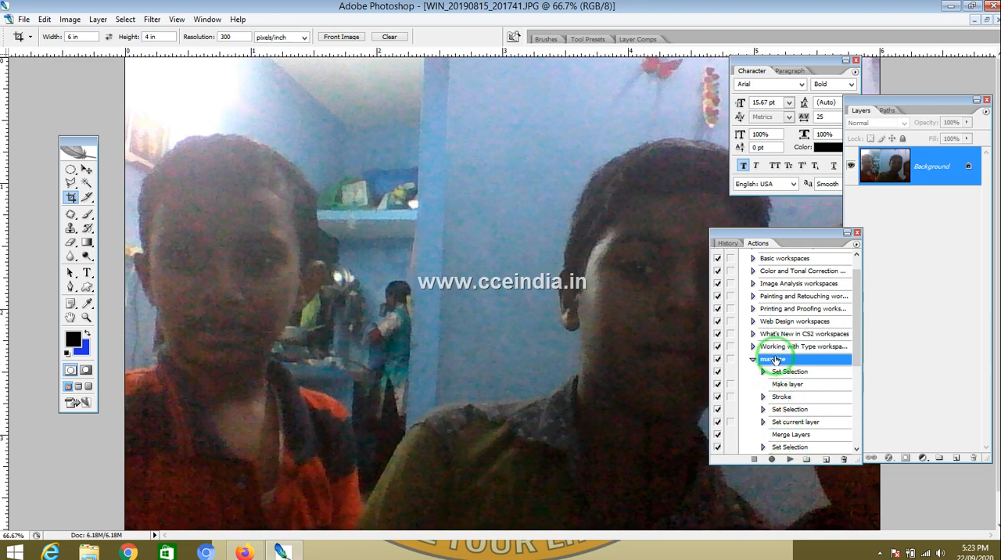
{"action": "left_click", "coordinate": [791, 461]}
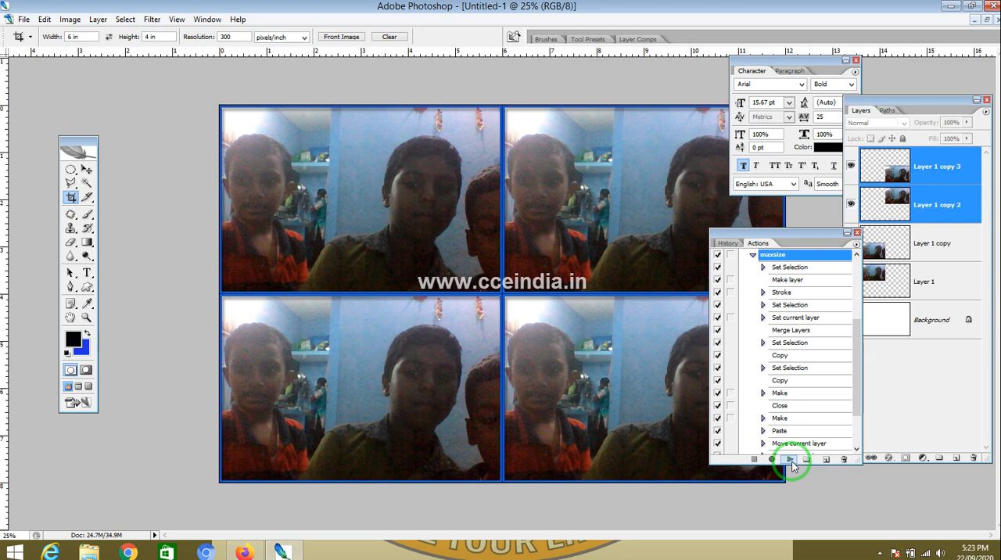
{"action": "left_click", "coordinate": [23, 18]}
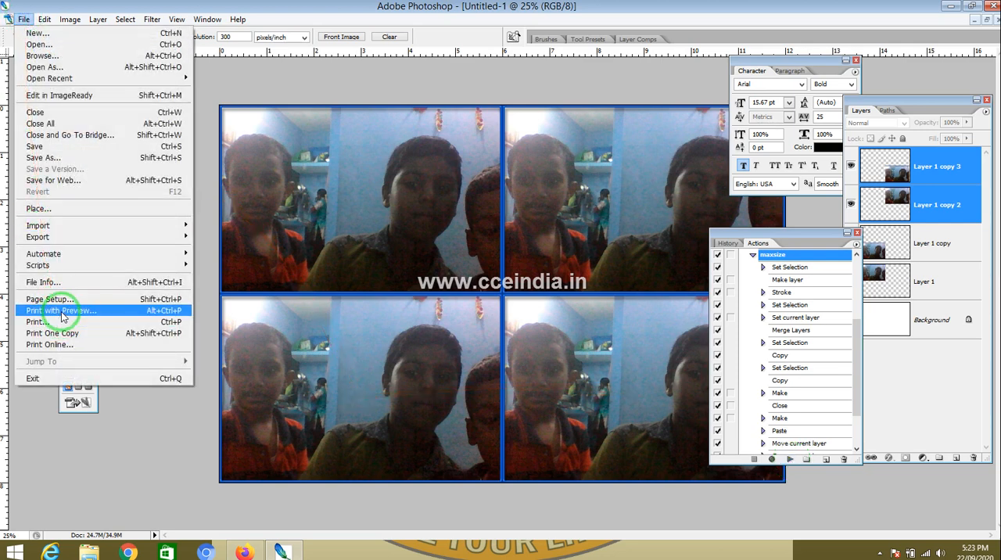
{"action": "left_click", "coordinate": [63, 311]}
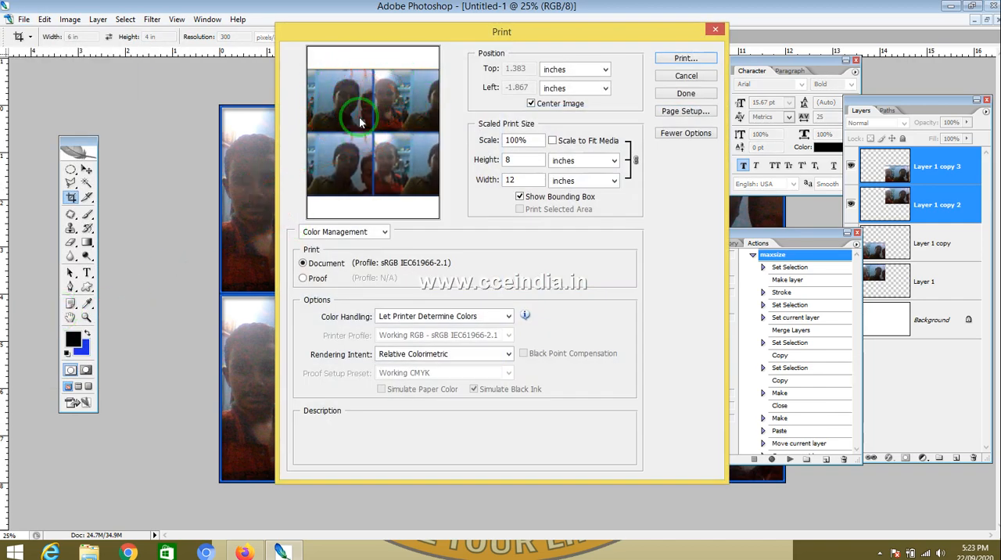
{"action": "key", "text": "Escape"}
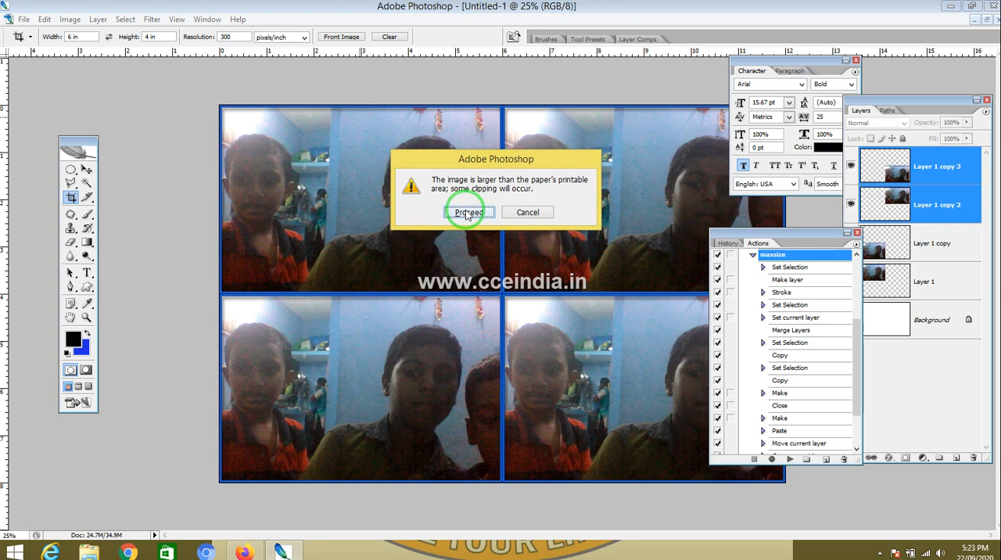
{"action": "left_click", "coordinate": [467, 213]}
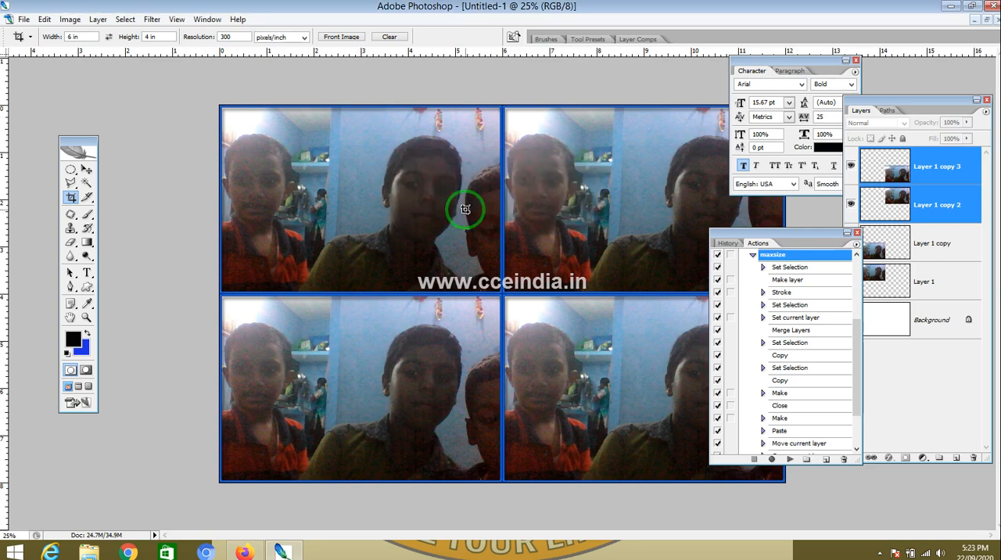
Step: Open Print with Preview and set the page to A4 paper in landscape orientation
{"action": "left_click", "coordinate": [23, 18]}
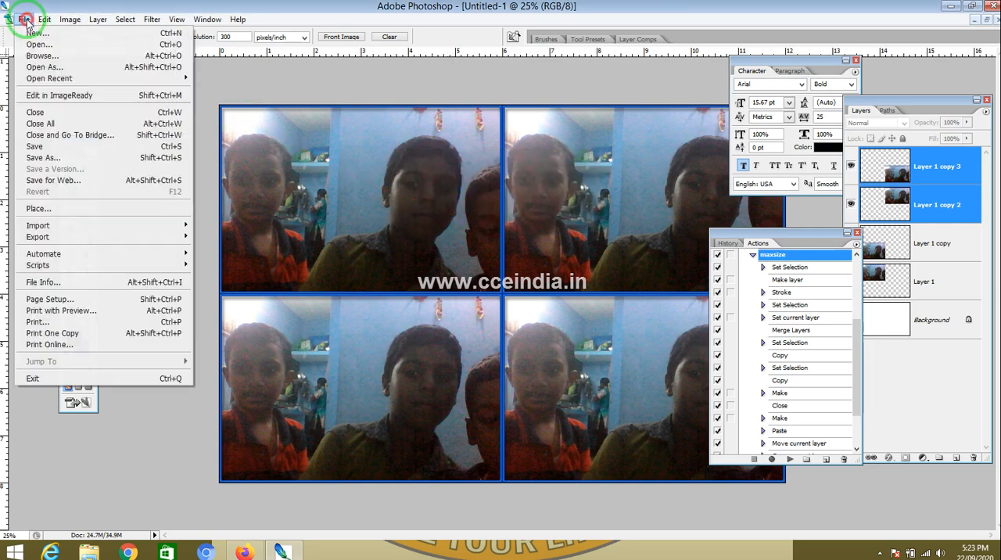
{"action": "left_click", "coordinate": [89, 311]}
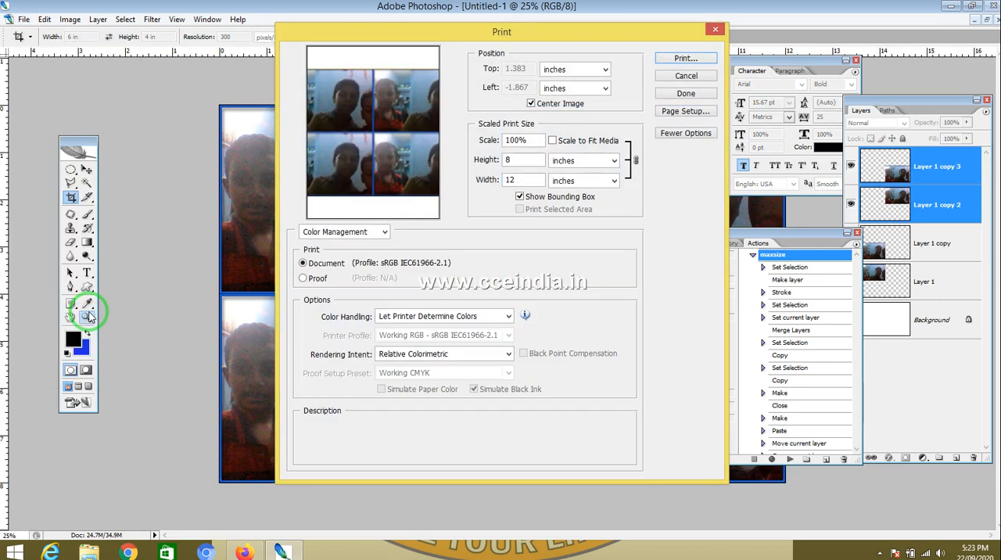
{"action": "left_click", "coordinate": [690, 113]}
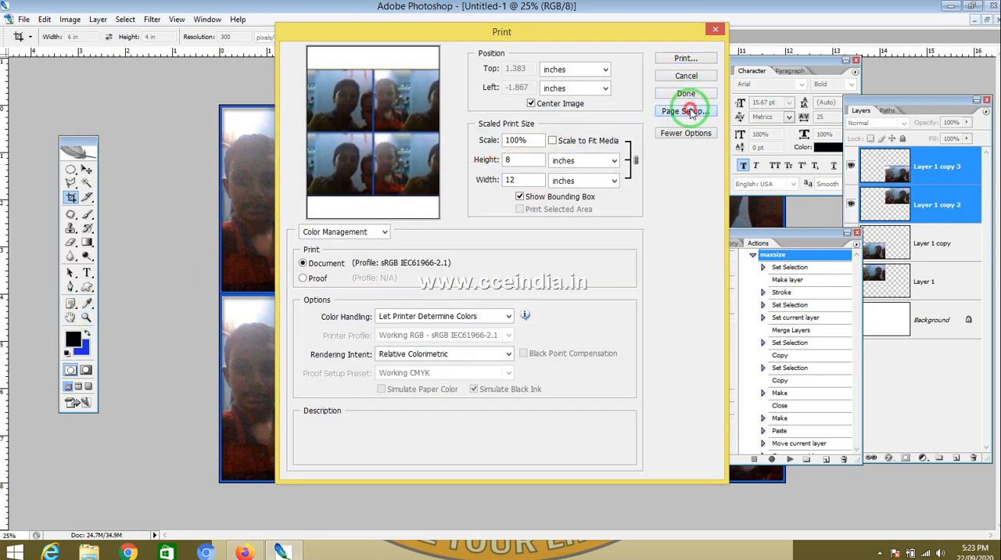
{"action": "left_click", "coordinate": [397, 210]}
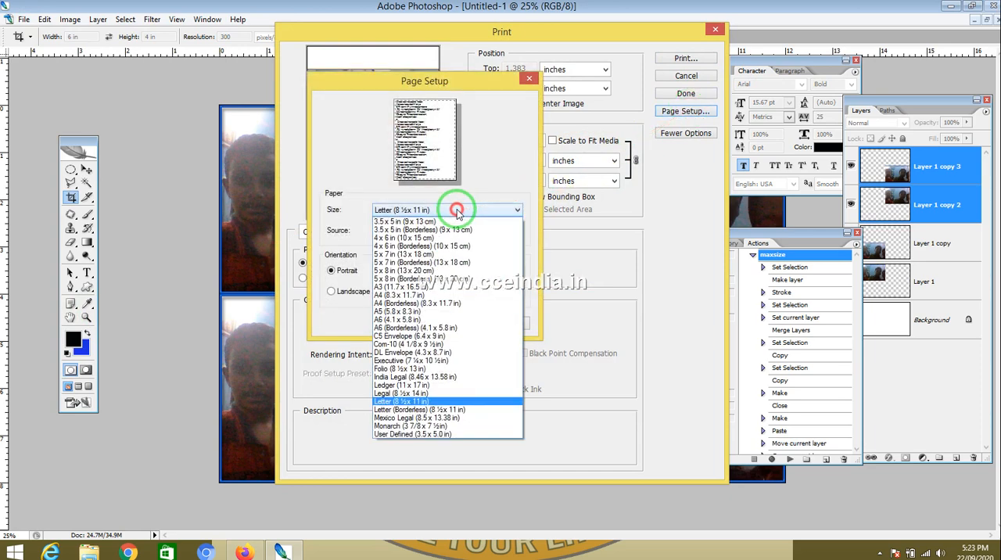
{"action": "left_click", "coordinate": [428, 295]}
{"action": "left_click", "coordinate": [349, 291]}
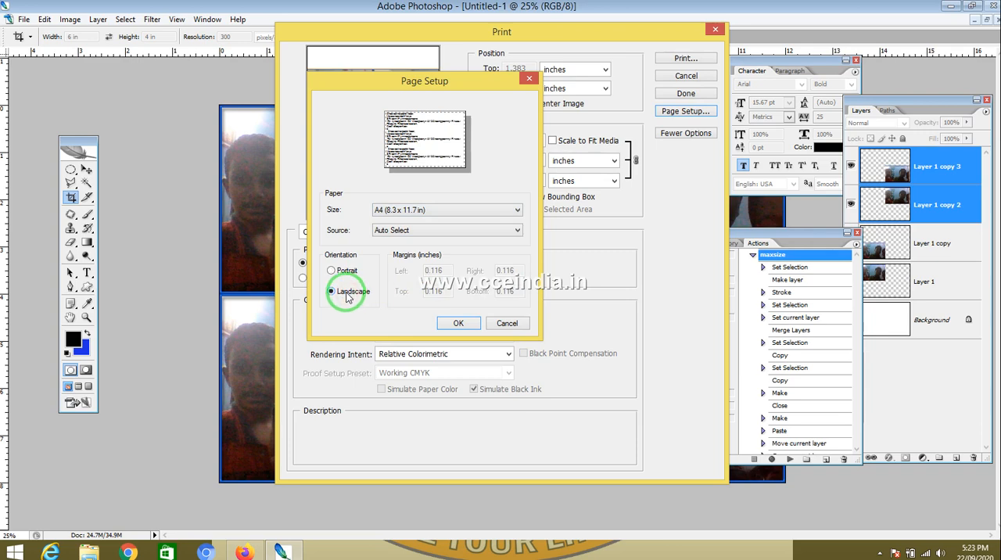
{"action": "left_click", "coordinate": [458, 323]}
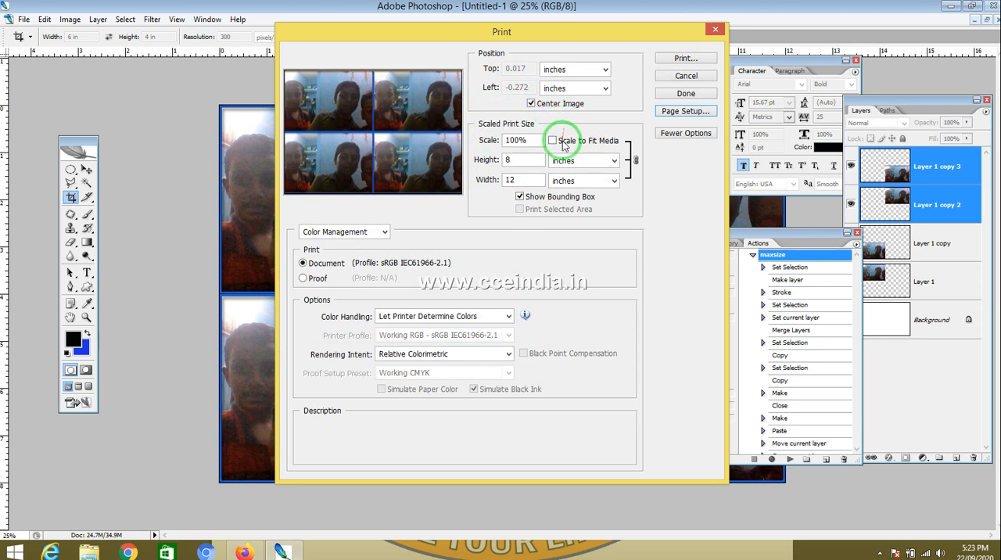
Step: Try toggling Scale to Fit Media, uncentring, moving and resizing the image in the print preview
{"action": "left_click", "coordinate": [562, 146]}
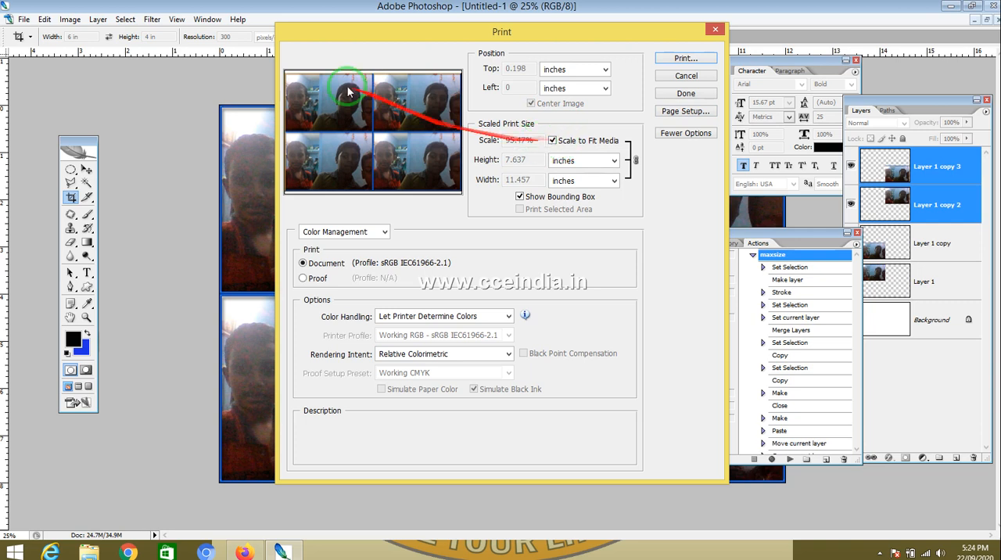
{"action": "left_click", "coordinate": [552, 140]}
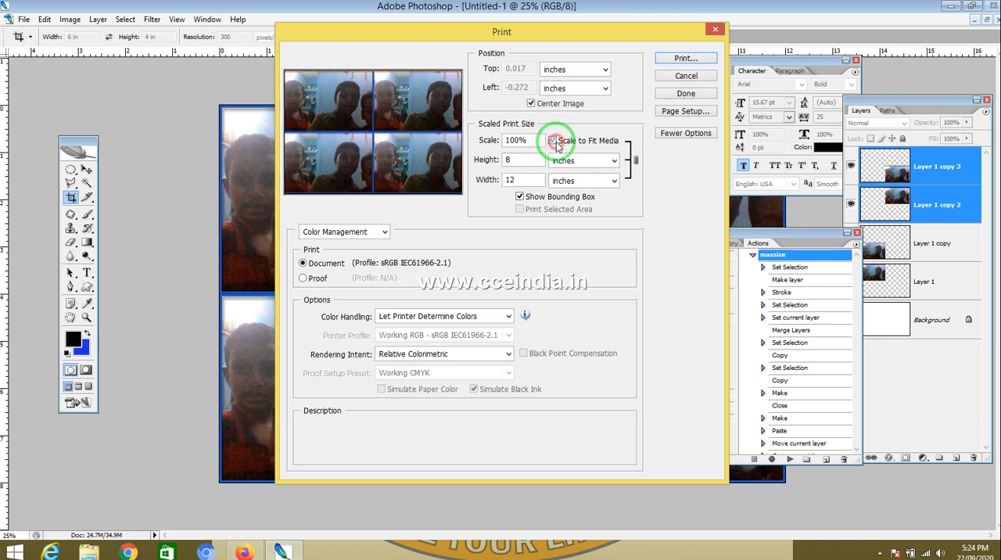
{"action": "left_click", "coordinate": [531, 103]}
{"action": "left_click_drag", "start_coordinate": [428, 111], "coordinate": [330, 101]}
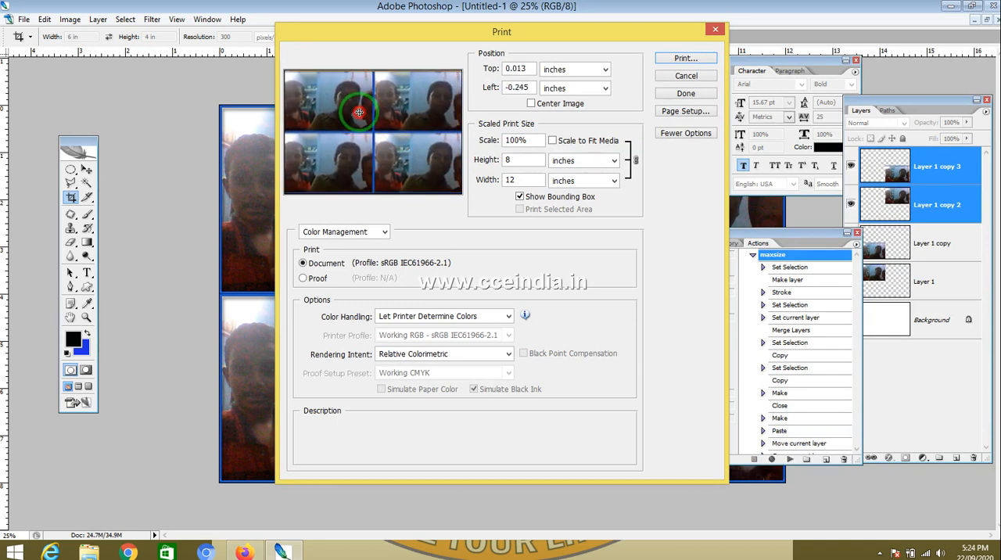
{"action": "left_click", "coordinate": [551, 107]}
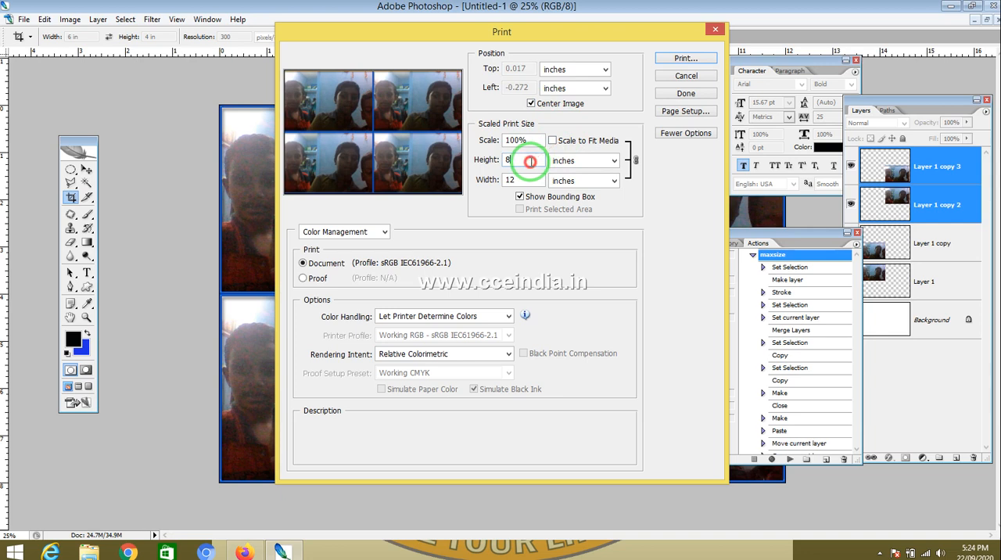
{"action": "left_click_drag", "start_coordinate": [530, 161], "coordinate": [486, 162]}
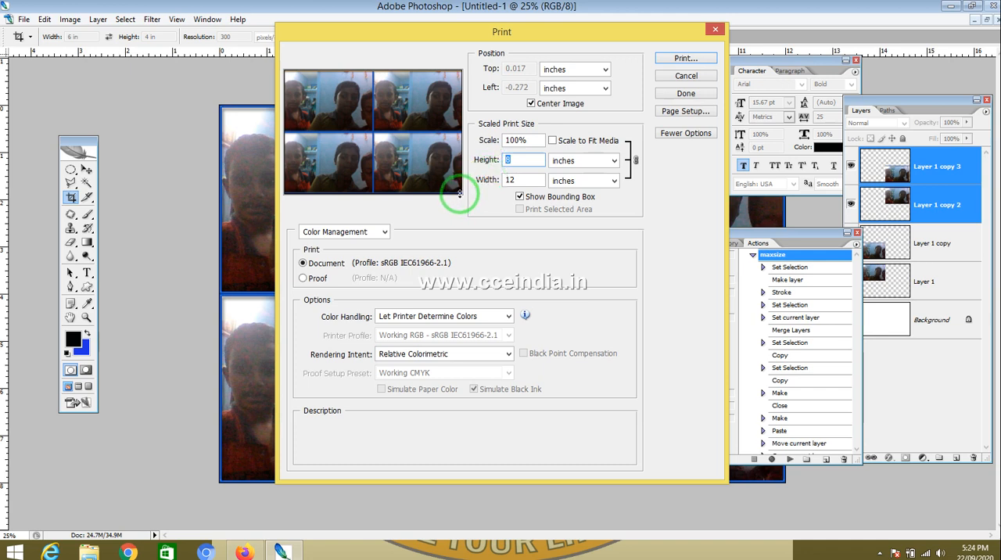
{"action": "left_click_drag", "start_coordinate": [463, 197], "coordinate": [405, 161]}
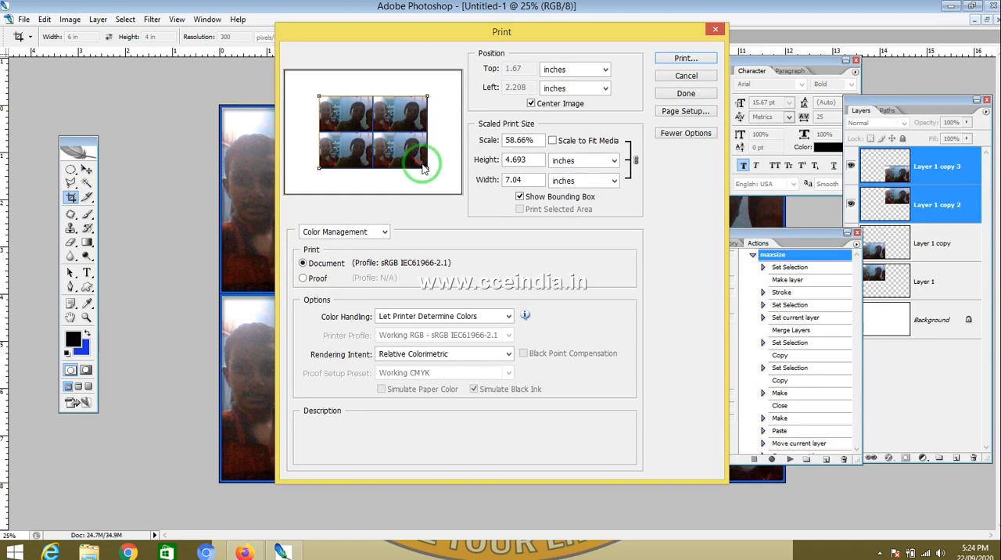
{"action": "left_click_drag", "start_coordinate": [423, 166], "coordinate": [463, 198]}
Step: Turn on Scale to Fit Media and print the sheet
{"action": "left_click", "coordinate": [577, 148]}
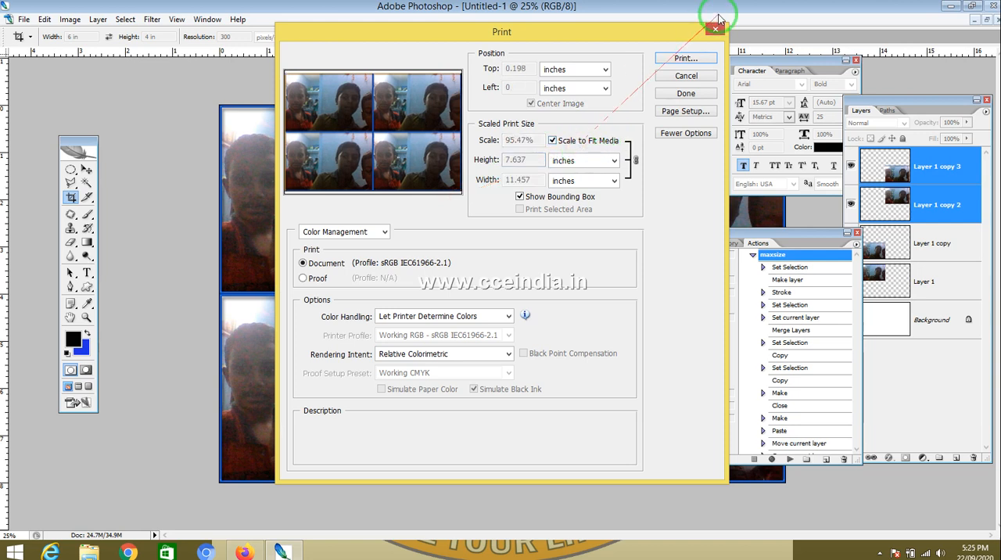
{"action": "left_click", "coordinate": [685, 60]}
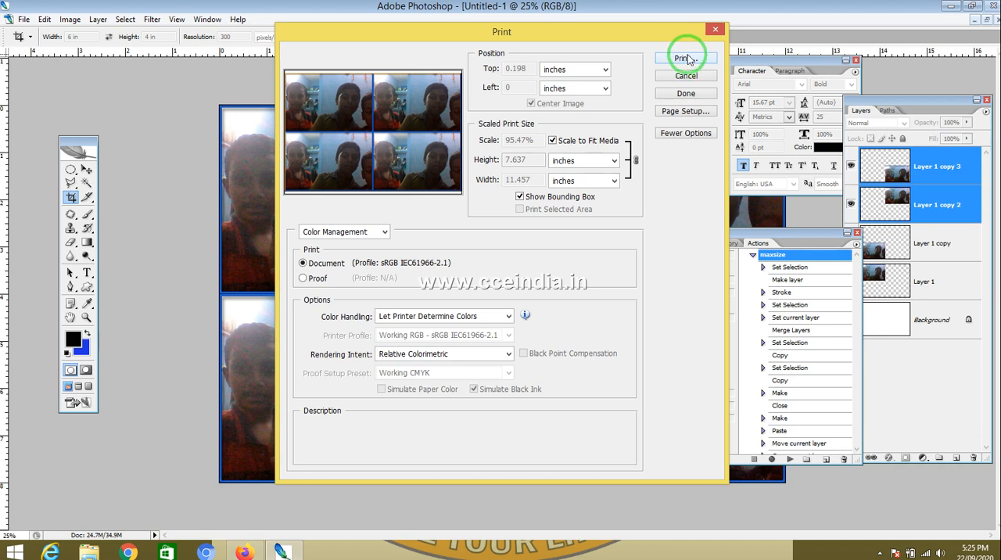
{"action": "left_click", "coordinate": [685, 78]}
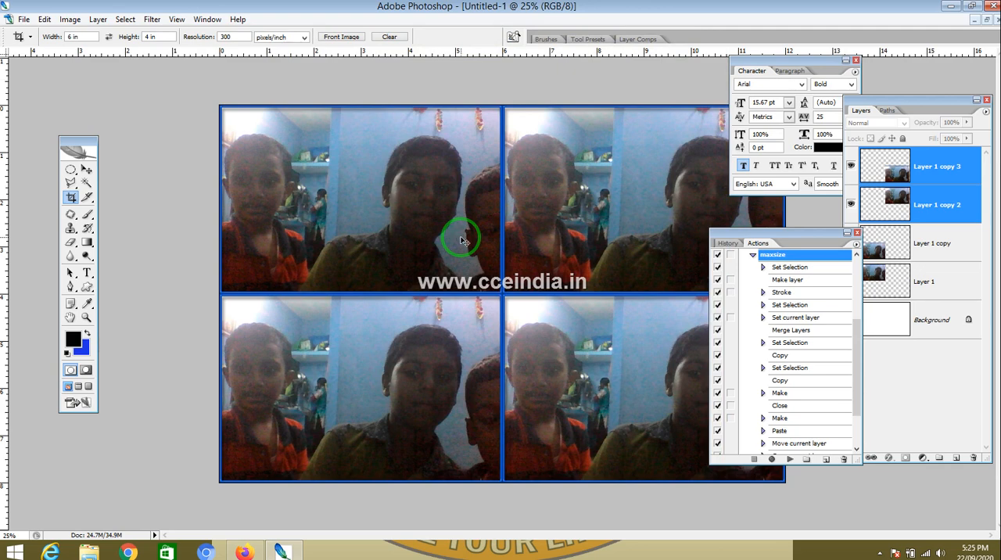
Step: Close the four-photo sheet and the cropped photo without saving changes
{"action": "key", "text": "ctrl+w"}
{"action": "left_click", "coordinate": [506, 210]}
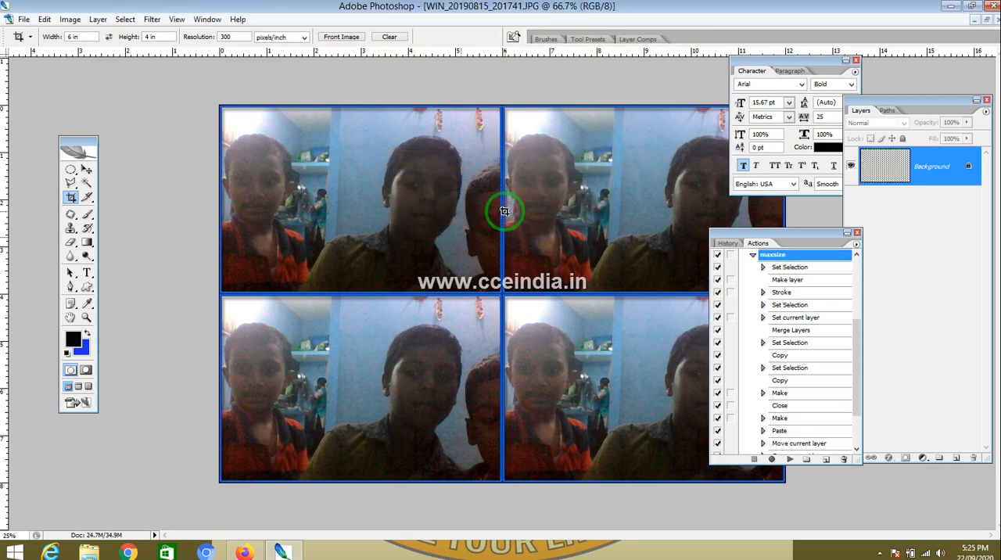
{"action": "key", "text": "ctrl+w"}
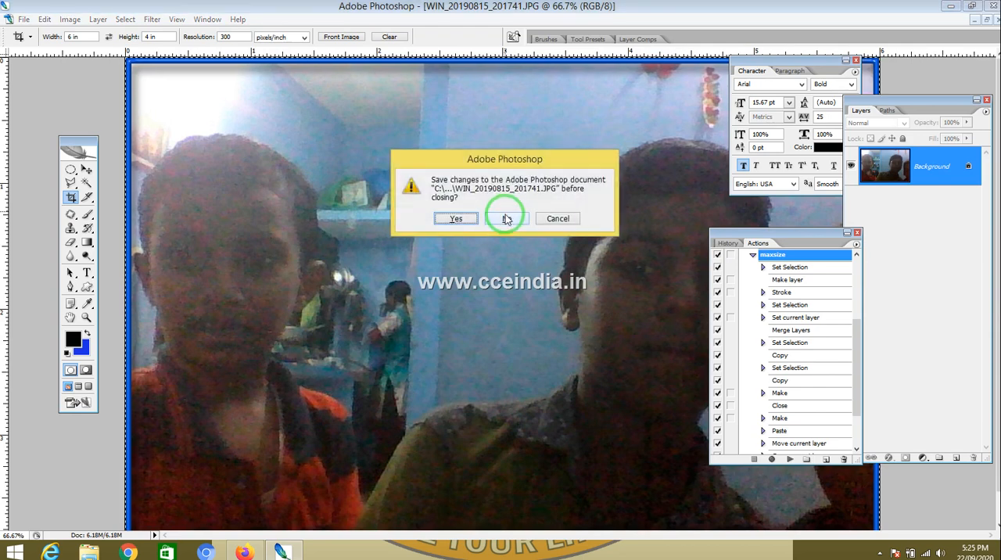
{"action": "left_click", "coordinate": [505, 219]}
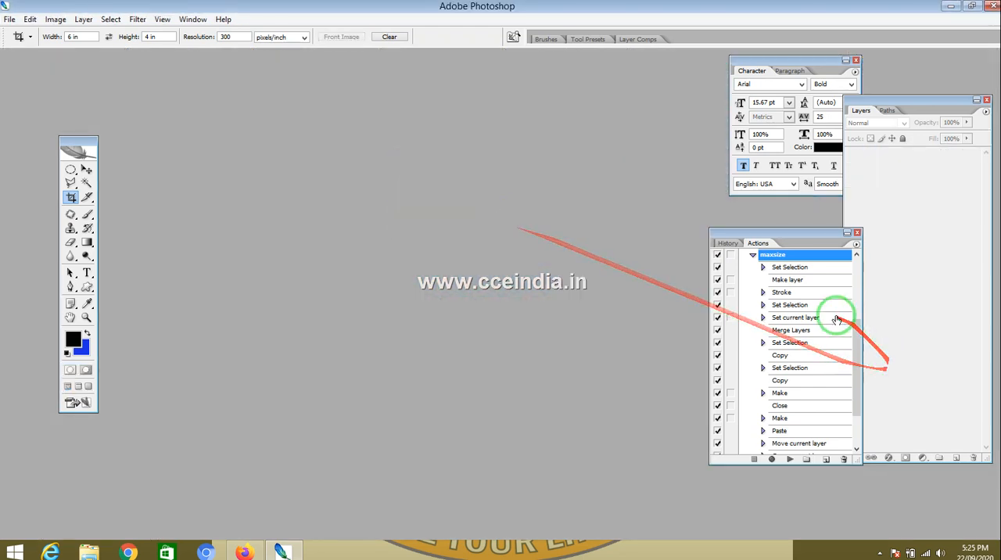
Step: Open WIN_20200620_110844.JPG, assigning the Adobe RGB (1998) profile and converting it to working RGB
{"action": "left_click_drag", "start_coordinate": [857, 349], "coordinate": [857, 373]}
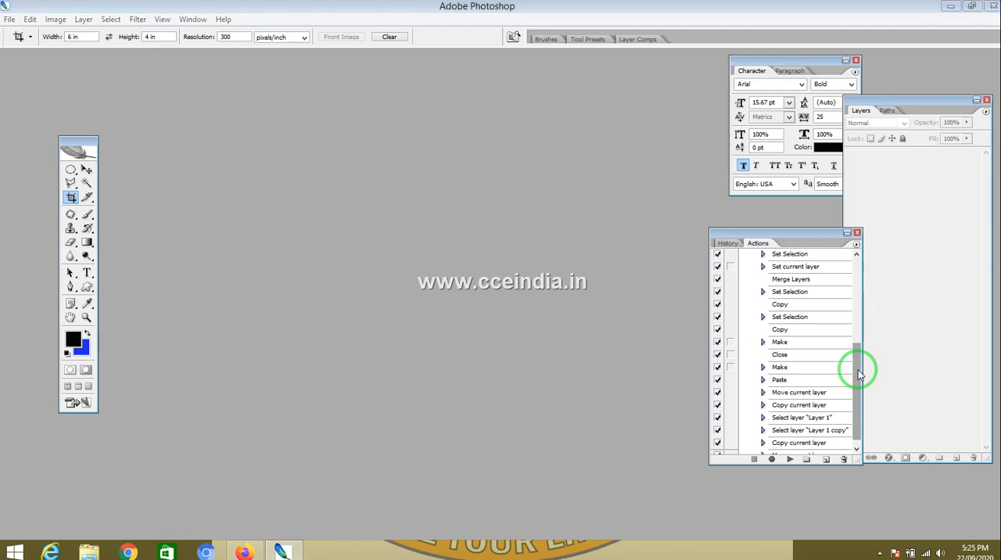
{"action": "key", "text": "ctrl+o"}
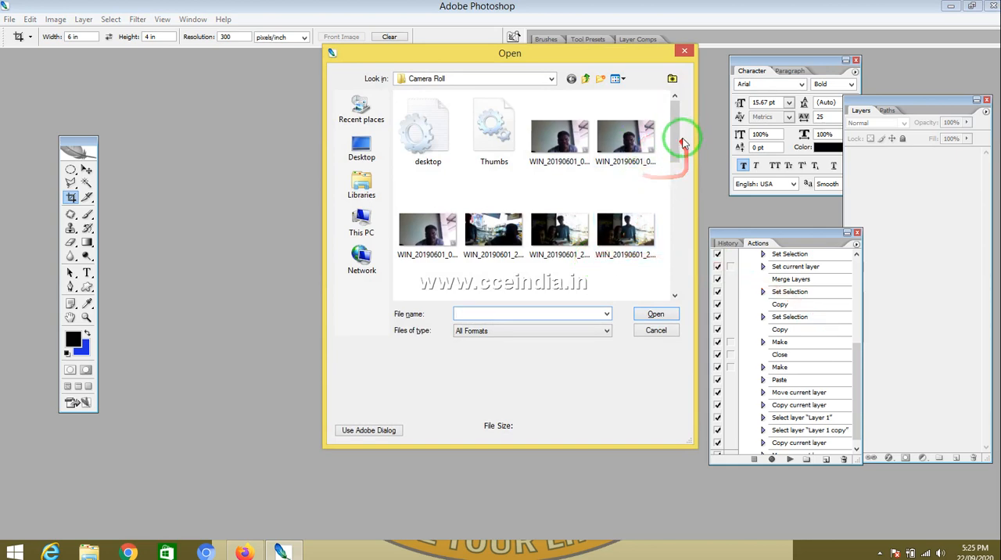
{"action": "left_click_drag", "start_coordinate": [674, 139], "coordinate": [667, 279]}
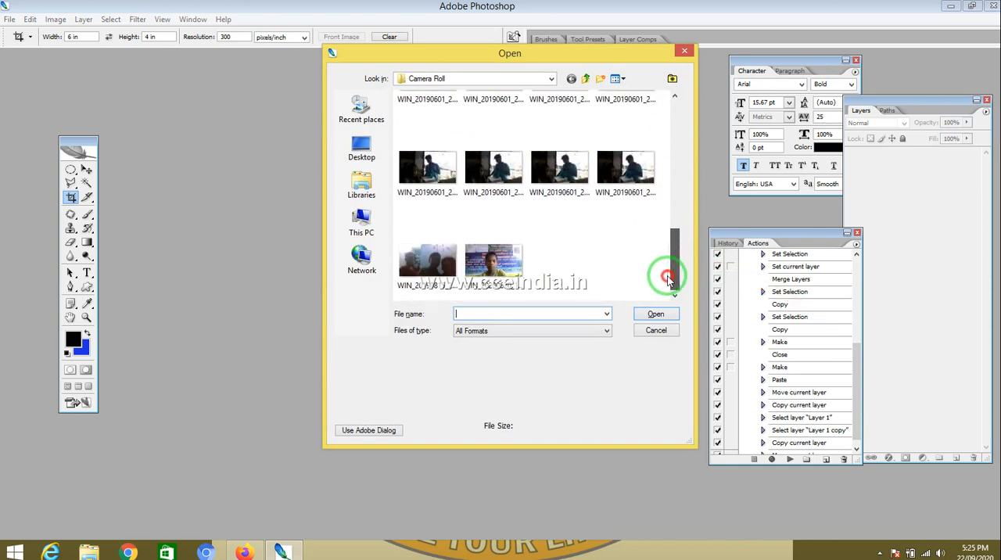
{"action": "double_click", "coordinate": [493, 262]}
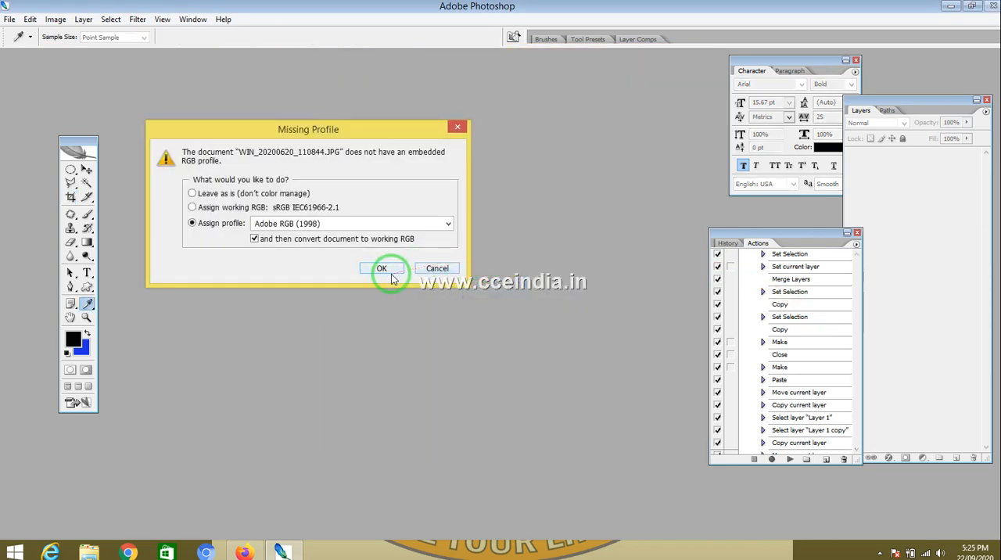
{"action": "left_click", "coordinate": [383, 271]}
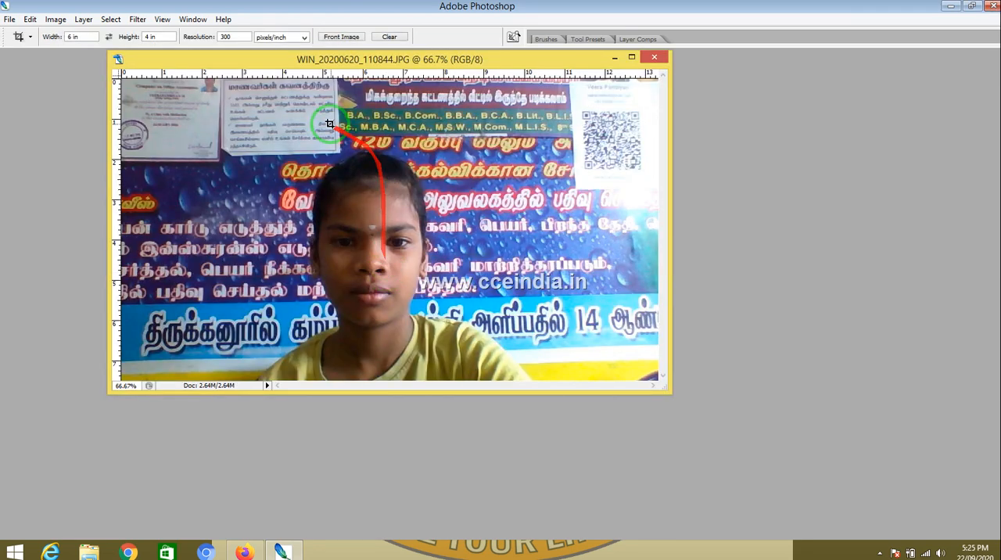
Step: Set the crop size to 3.5 cm wide by 4.5 cm high at 300 pixels/inch
{"action": "left_click", "coordinate": [69, 37]}
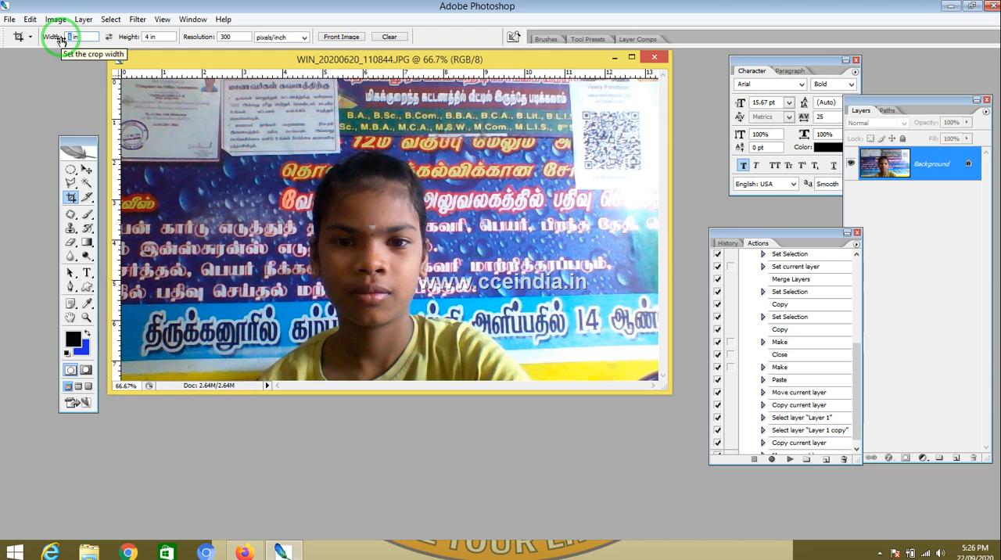
{"action": "left_click_drag", "start_coordinate": [86, 36], "coordinate": [61, 37]}
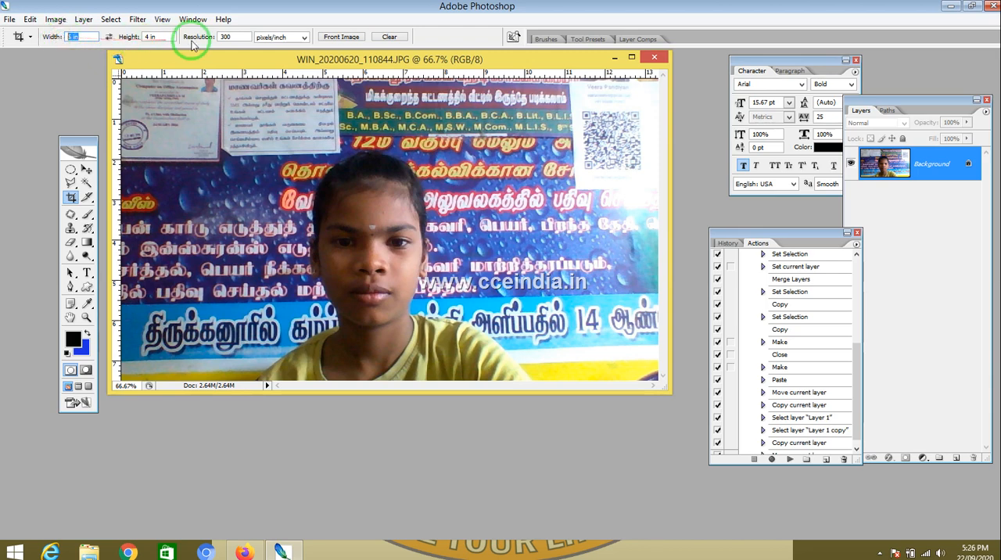
{"action": "type", "text": "6"}
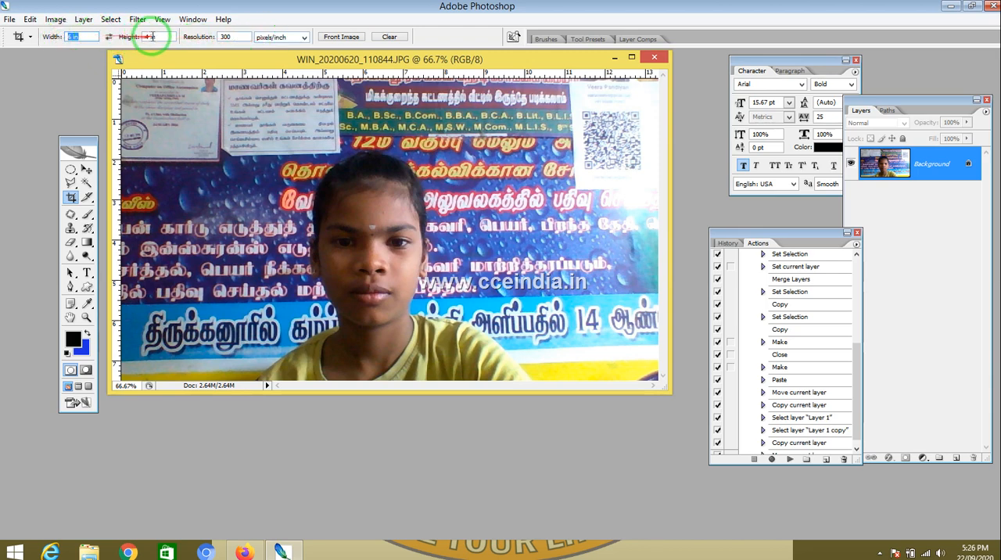
{"action": "key", "text": "Tab"}
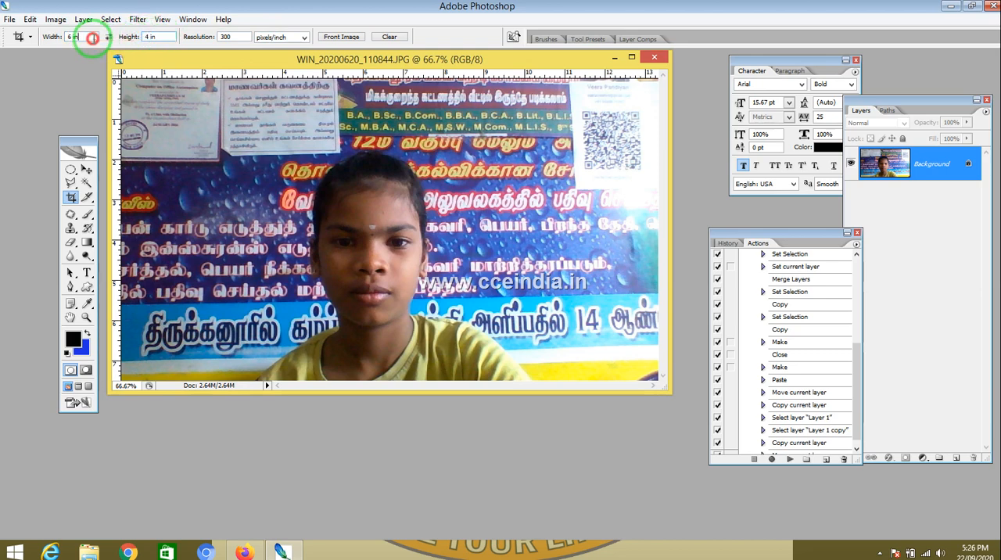
{"action": "left_click_drag", "start_coordinate": [89, 38], "coordinate": [36, 38]}
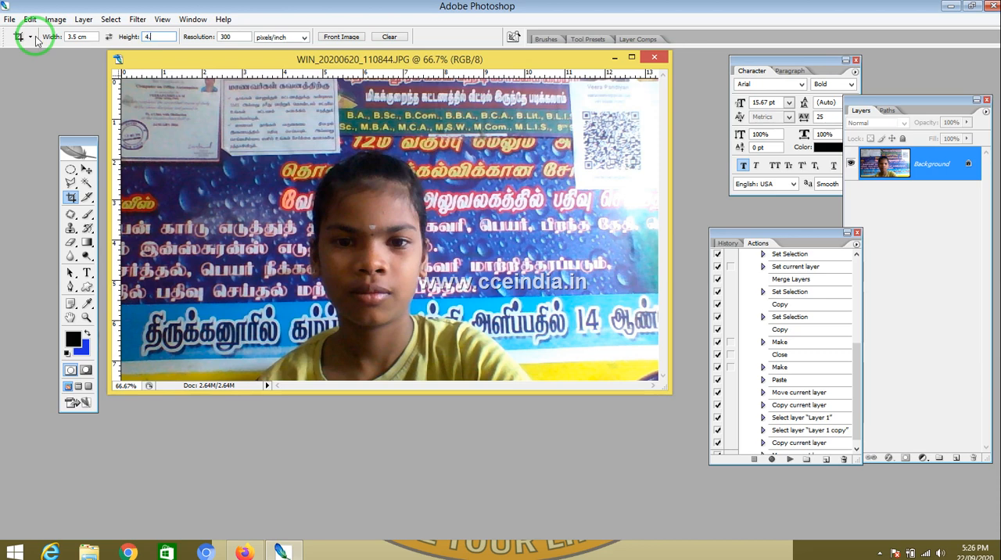
{"action": "type", "text": "5cm"}
{"action": "key", "text": "Tab"}
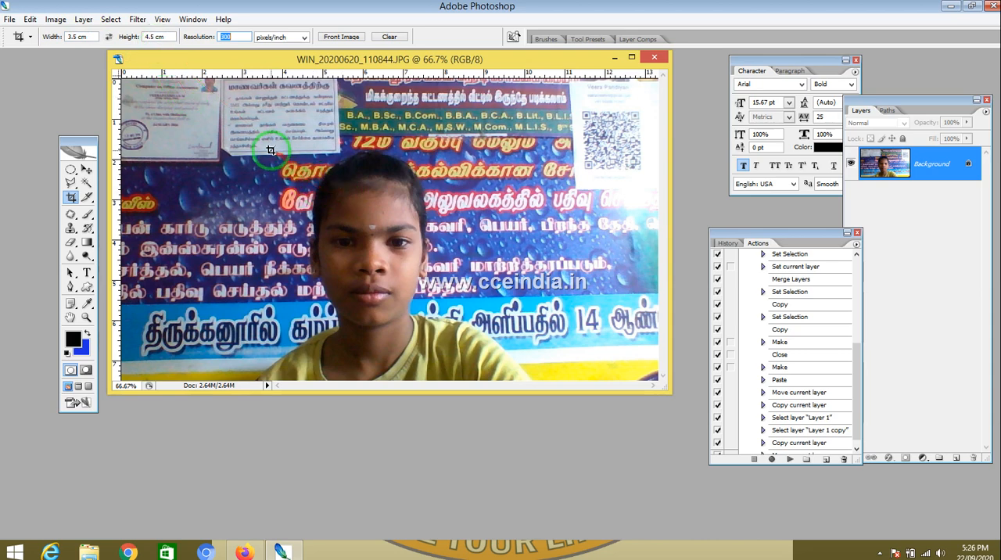
{"action": "key", "text": "Tab"}
Step: Crop the photo at the fixed 3.5 × 4.5 cm size around the girl's head and shoulders
{"action": "left_click_drag", "start_coordinate": [270, 151], "coordinate": [630, 473]}
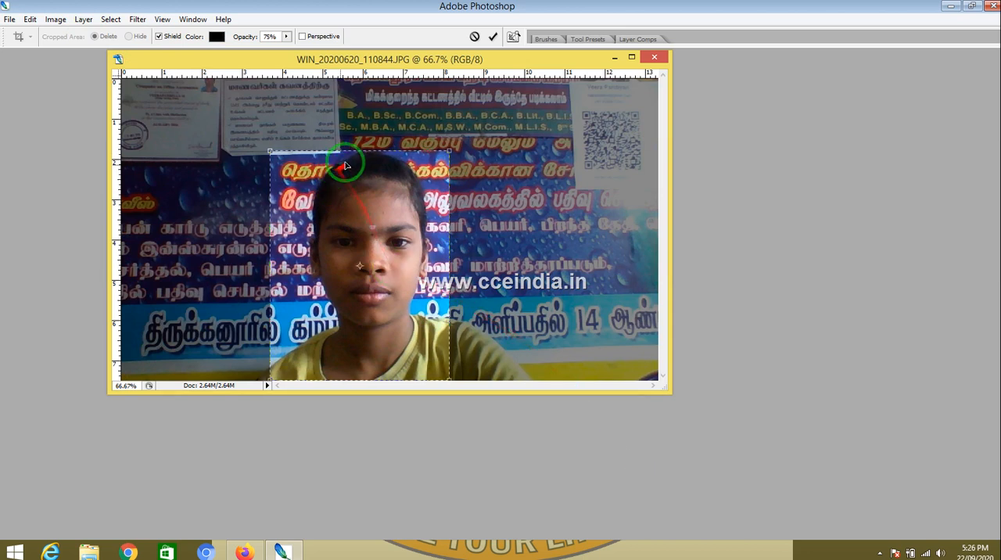
{"action": "mouse_move", "coordinate": [357, 153]}
{"action": "left_mouse_down"}
{"action": "mouse_move", "coordinate": [373, 145]}
{"action": "mouse_move", "coordinate": [365, 146]}
{"action": "left_mouse_up"}
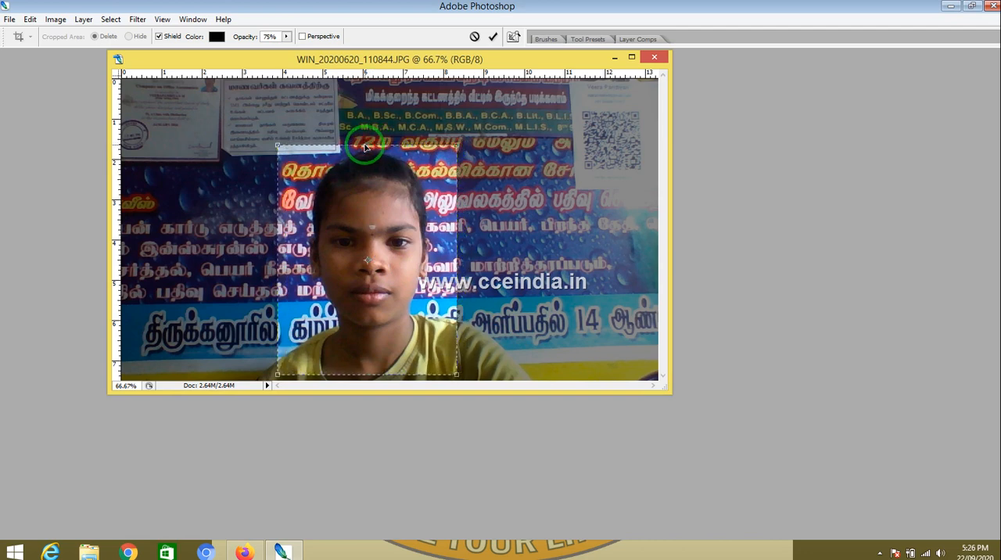
{"action": "double_click", "coordinate": [364, 145]}
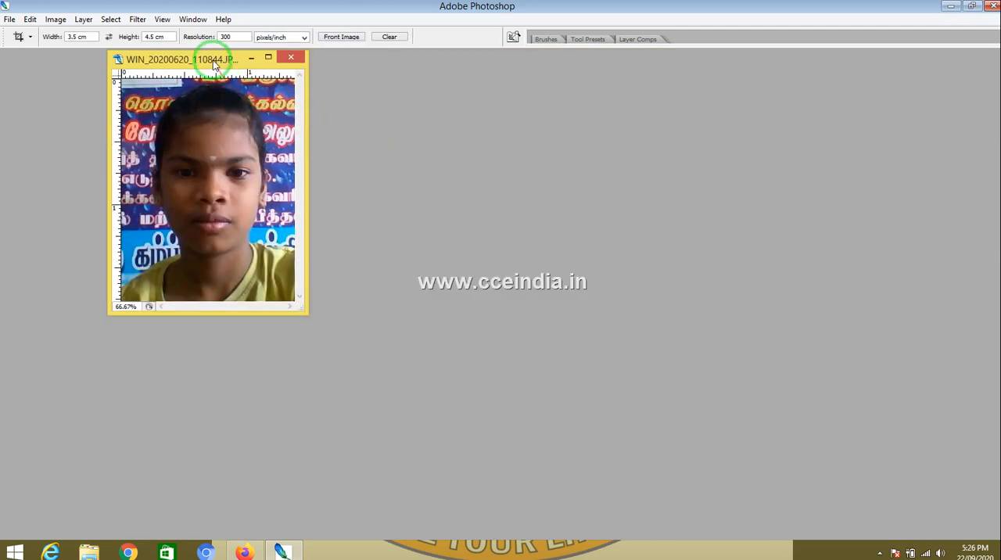
Step: Maximize the cropped photo and start recording a new action named passport8 in Default Actions
{"action": "left_click_drag", "start_coordinate": [213, 59], "coordinate": [540, 153]}
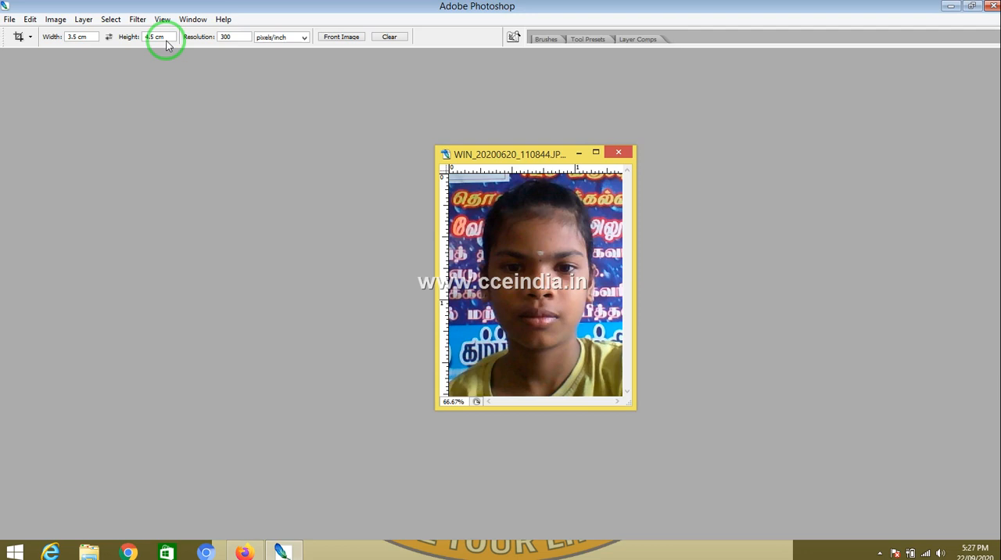
{"action": "left_click", "coordinate": [597, 153]}
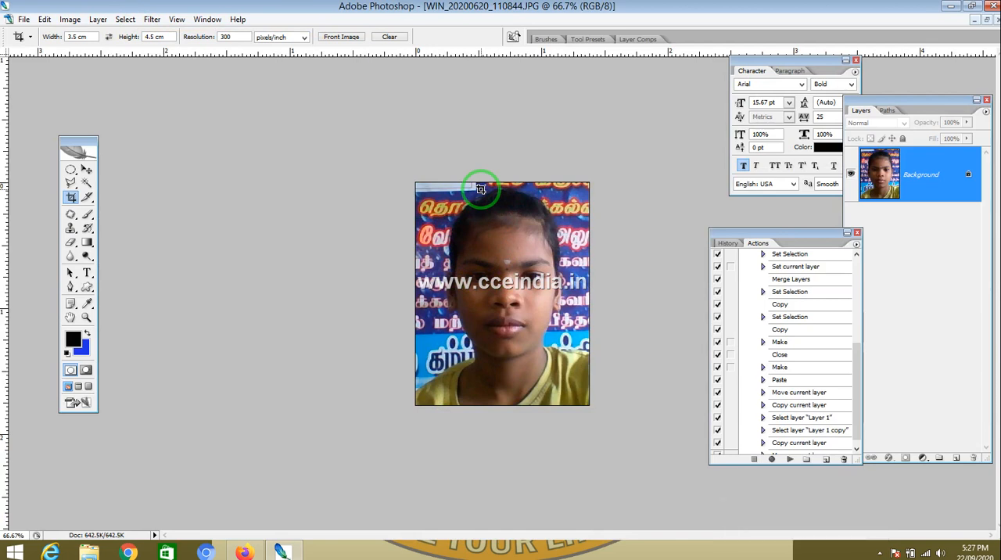
{"action": "left_click", "coordinate": [827, 460]}
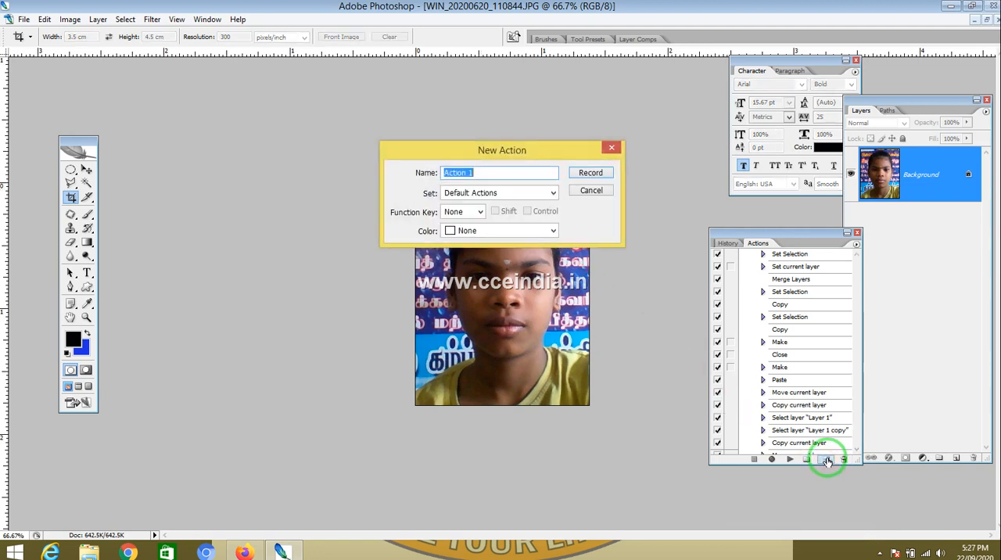
{"action": "key", "text": "BackSpace"}
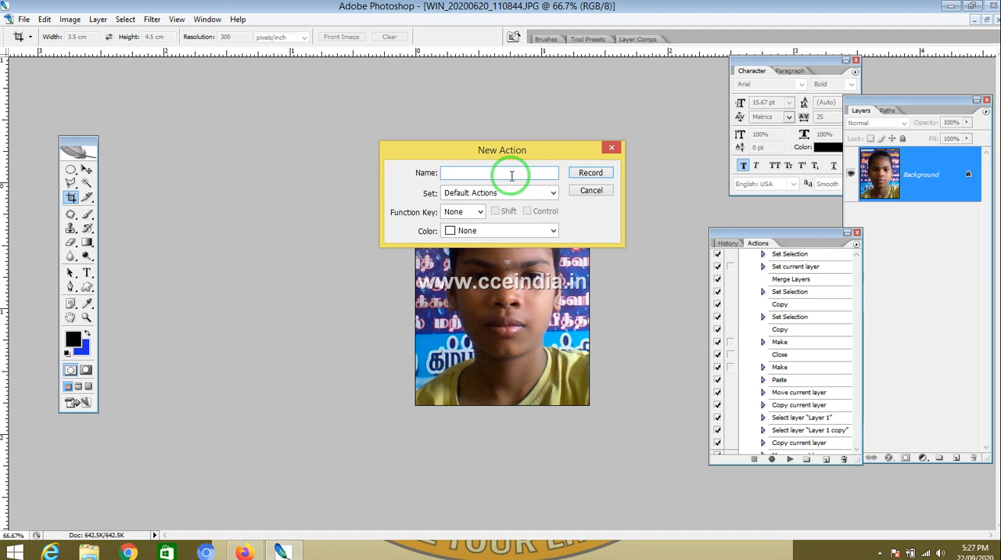
{"action": "type", "text": "passport8"}
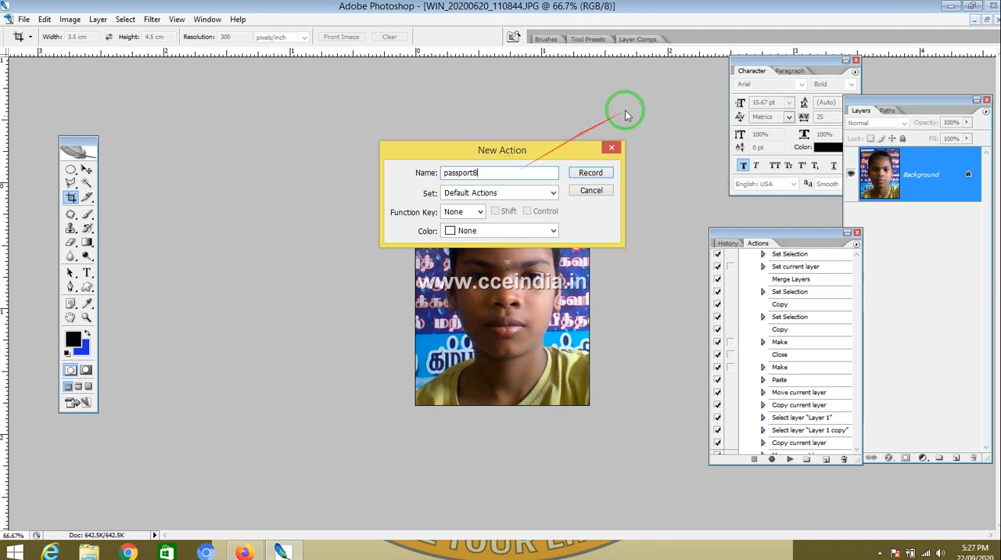
{"action": "left_click", "coordinate": [592, 172]}
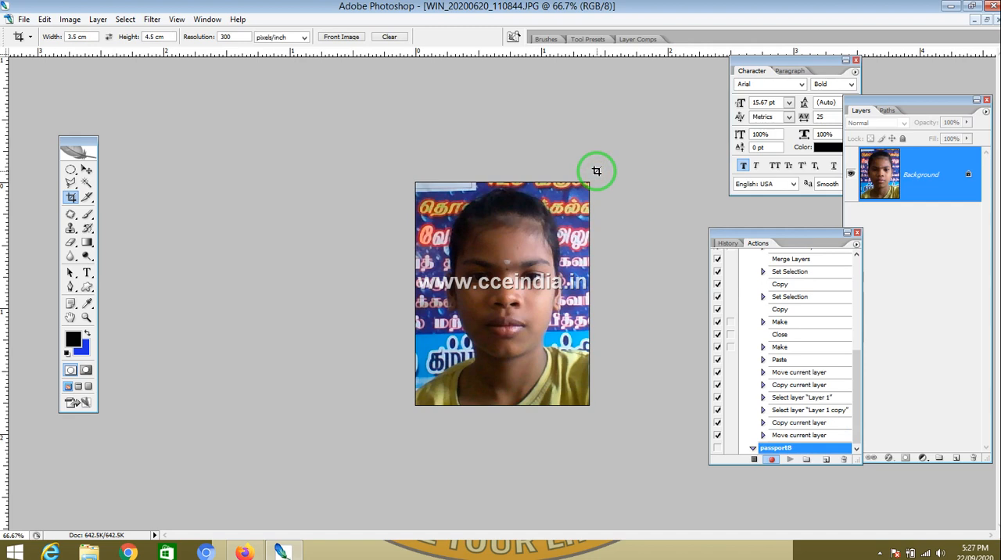
Step: Apply Brightness/Contrast with brightness +20 and contrast +10, then return to the Crop tool
{"action": "left_click", "coordinate": [69, 19]}
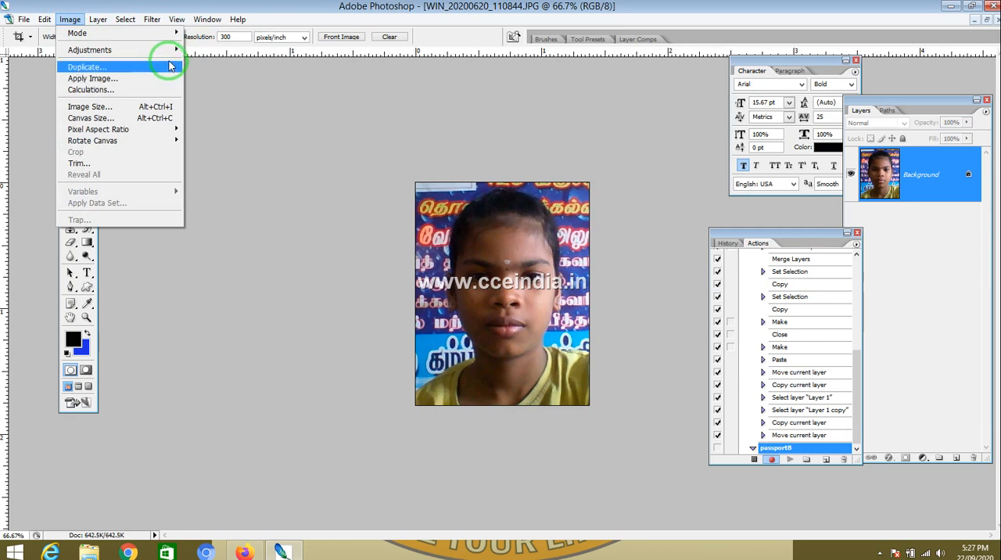
{"action": "mouse_move", "coordinate": [172, 52]}
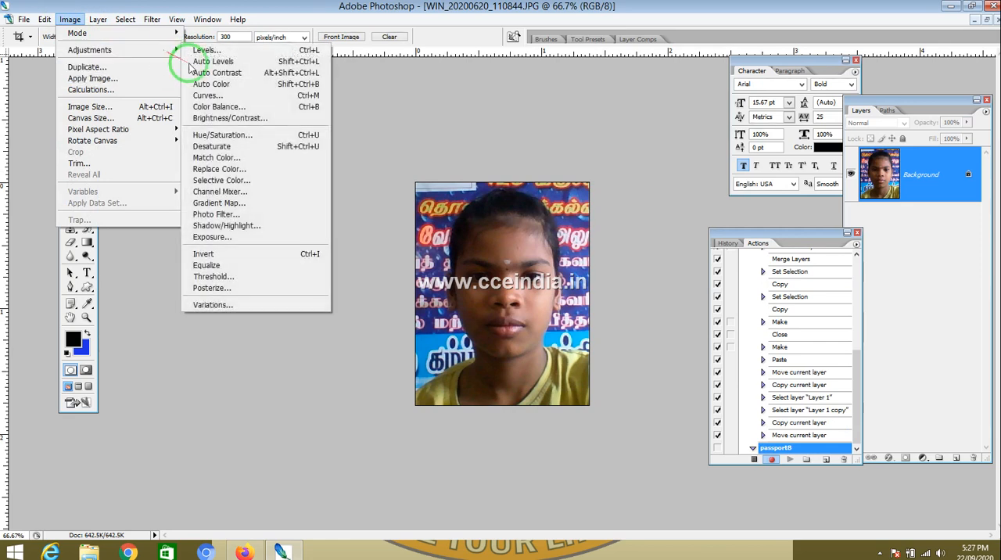
{"action": "left_click", "coordinate": [264, 119]}
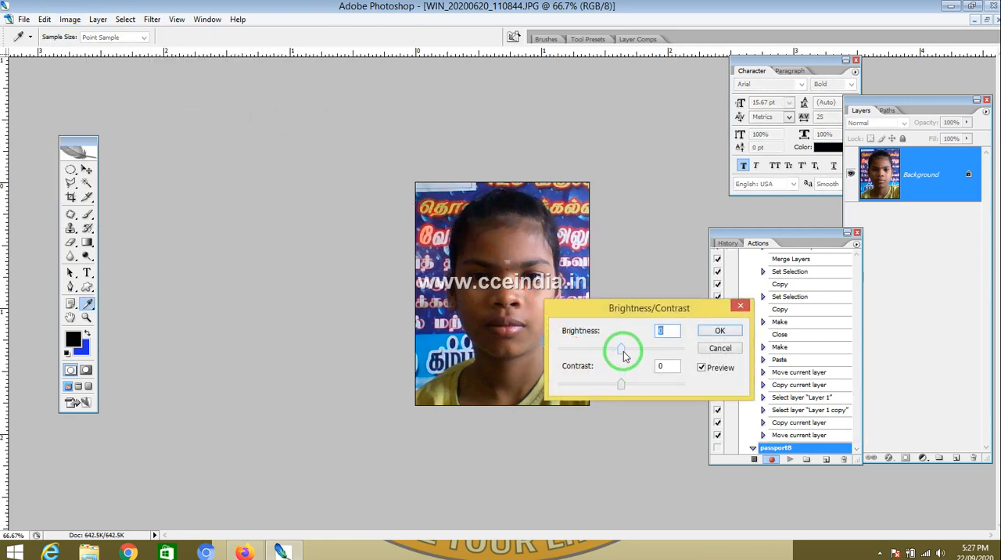
{"action": "mouse_move", "coordinate": [623, 356]}
{"action": "left_mouse_down"}
{"action": "mouse_move", "coordinate": [640, 356]}
{"action": "mouse_move", "coordinate": [634, 349]}
{"action": "left_mouse_up"}
{"action": "left_click_drag", "start_coordinate": [622, 384], "coordinate": [627, 385]}
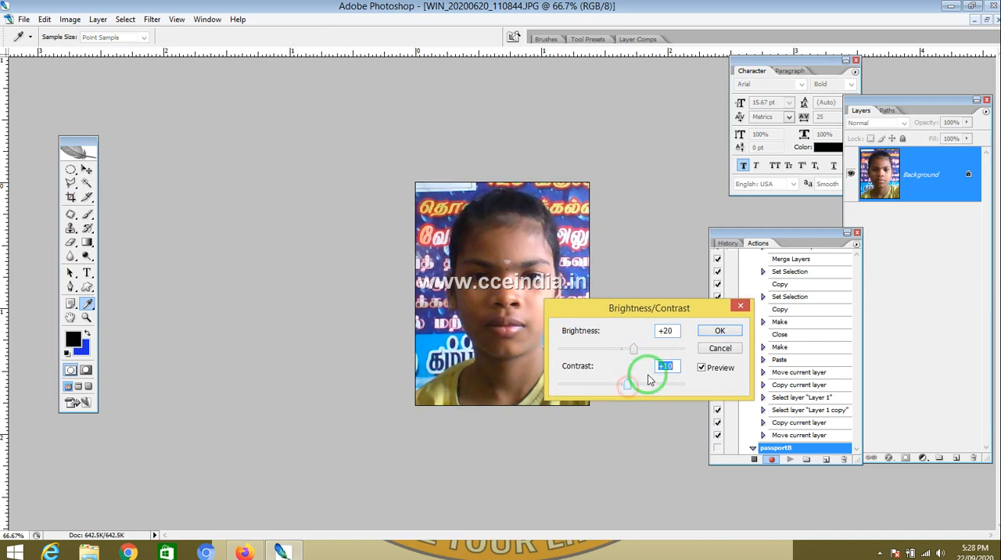
{"action": "left_click", "coordinate": [718, 331]}
{"action": "key", "text": "c"}
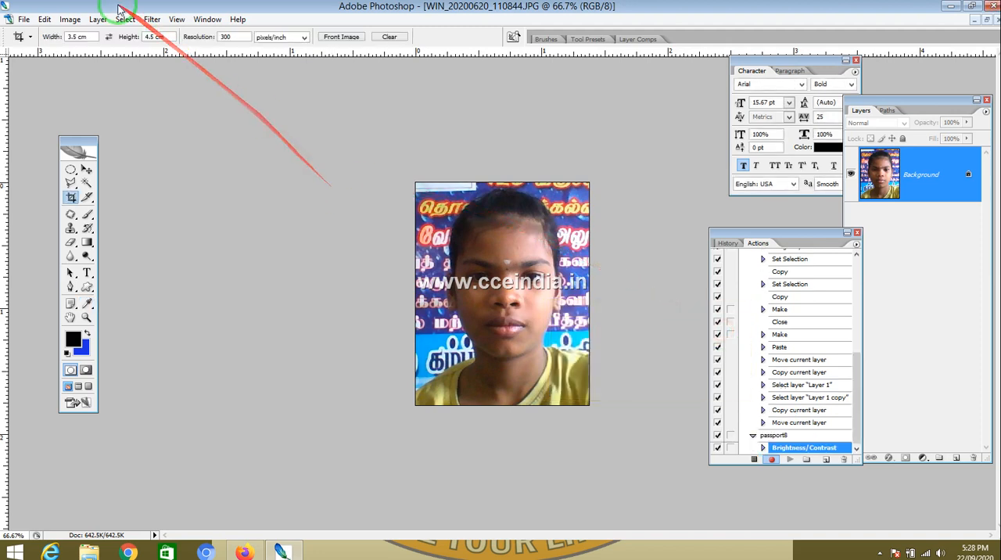
Step: Apply Color Balance to the midtones, shifting the cyan–red level to +12
{"action": "left_click", "coordinate": [69, 19]}
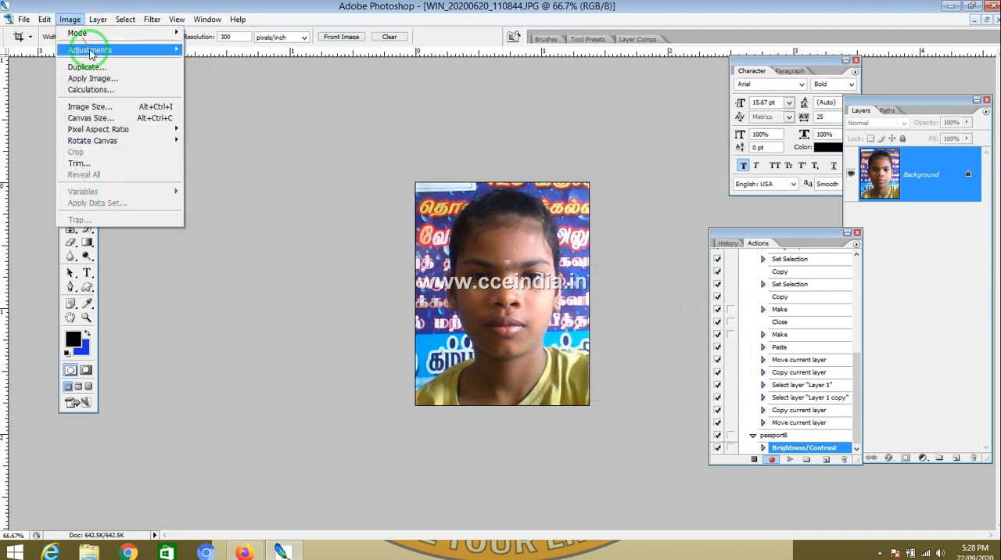
{"action": "mouse_move", "coordinate": [89, 53]}
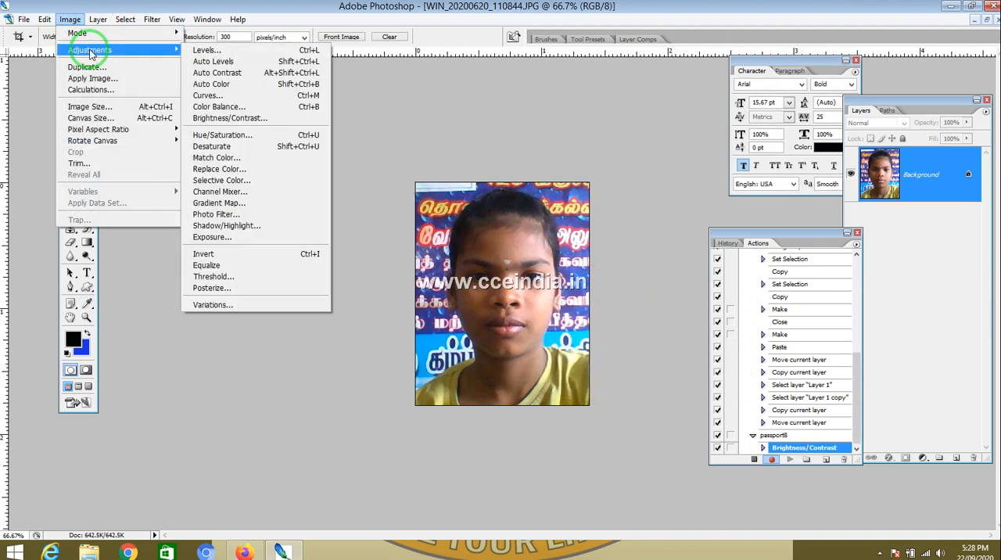
{"action": "left_click", "coordinate": [219, 106]}
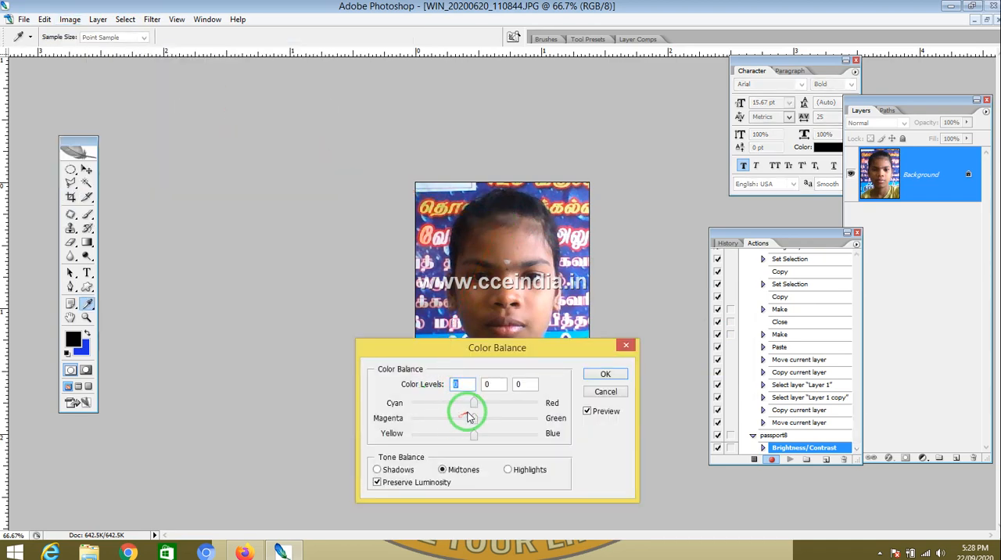
{"action": "left_click_drag", "start_coordinate": [473, 402], "coordinate": [483, 404]}
{"action": "left_click", "coordinate": [615, 373]}
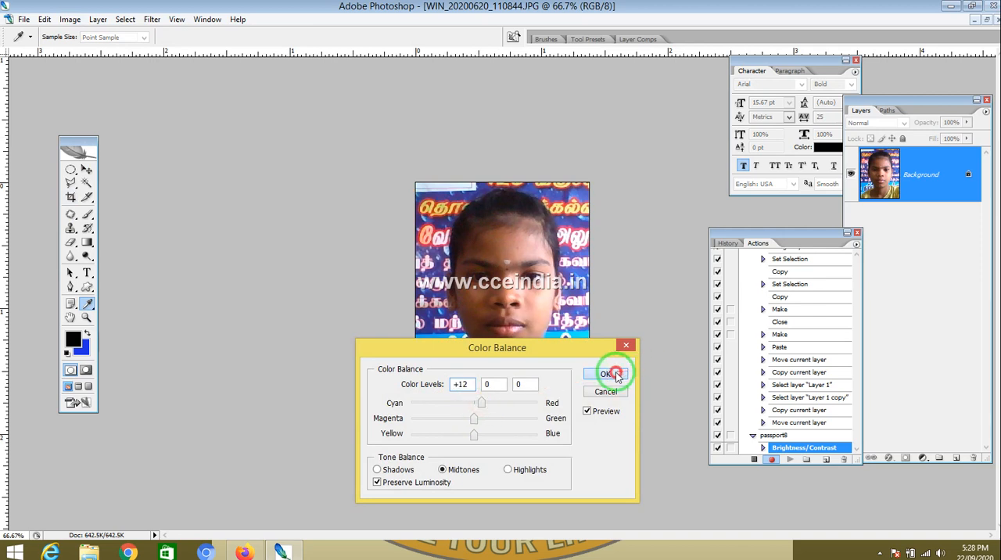
{"action": "key", "text": "c"}
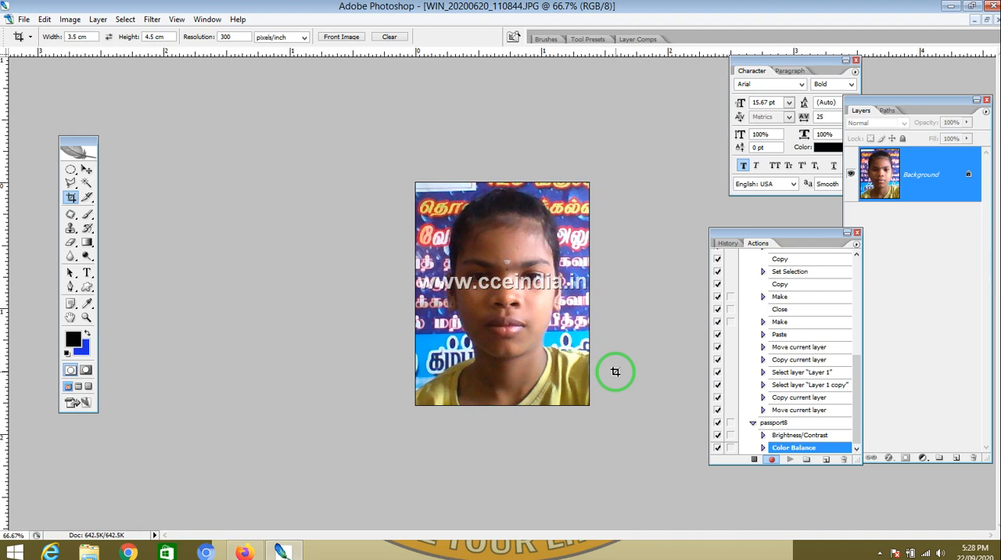
Step: Apply Curves on the Red channel, raising the midpoint to about input 113, output 143
{"action": "left_click", "coordinate": [70, 19]}
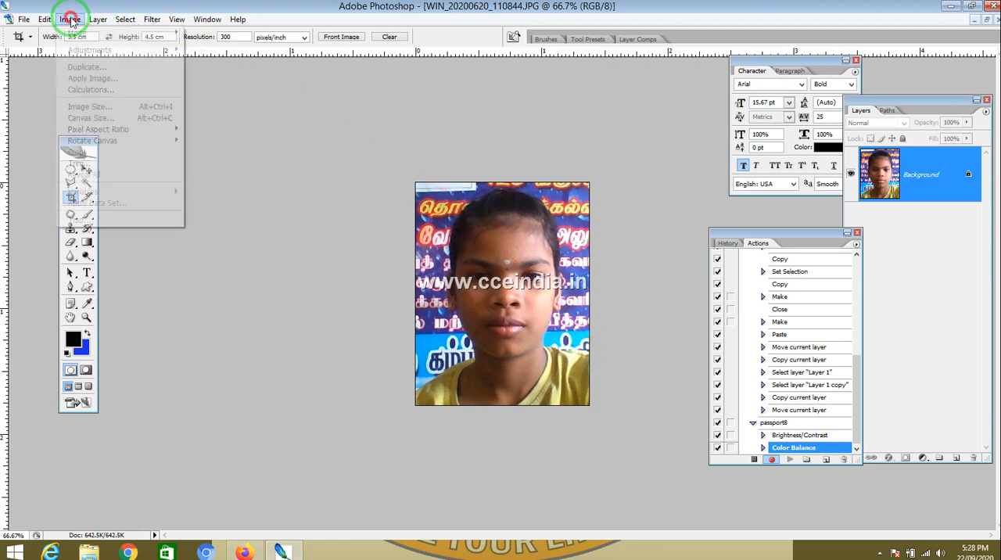
{"action": "mouse_move", "coordinate": [89, 50]}
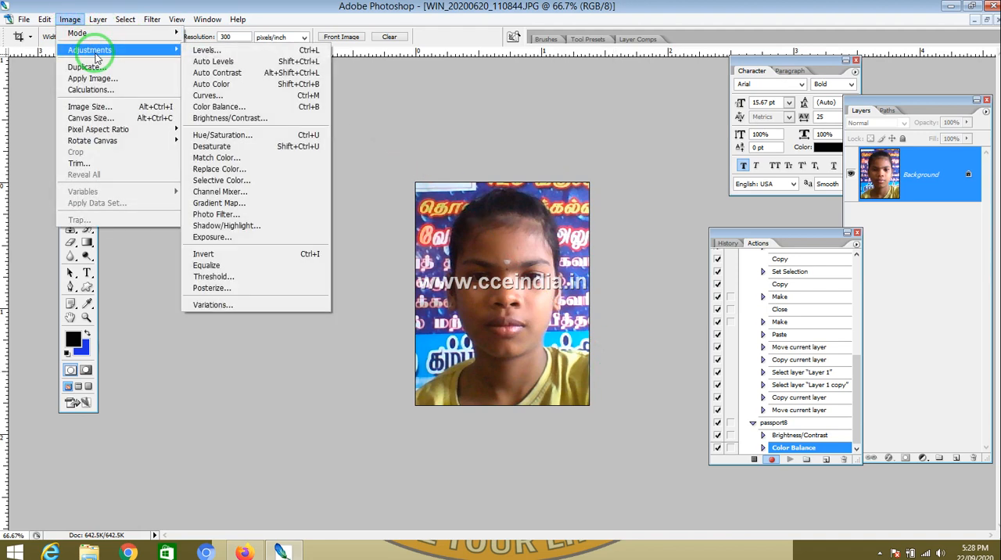
{"action": "left_click", "coordinate": [249, 94]}
{"action": "left_click_drag", "start_coordinate": [380, 245], "coordinate": [241, 163]}
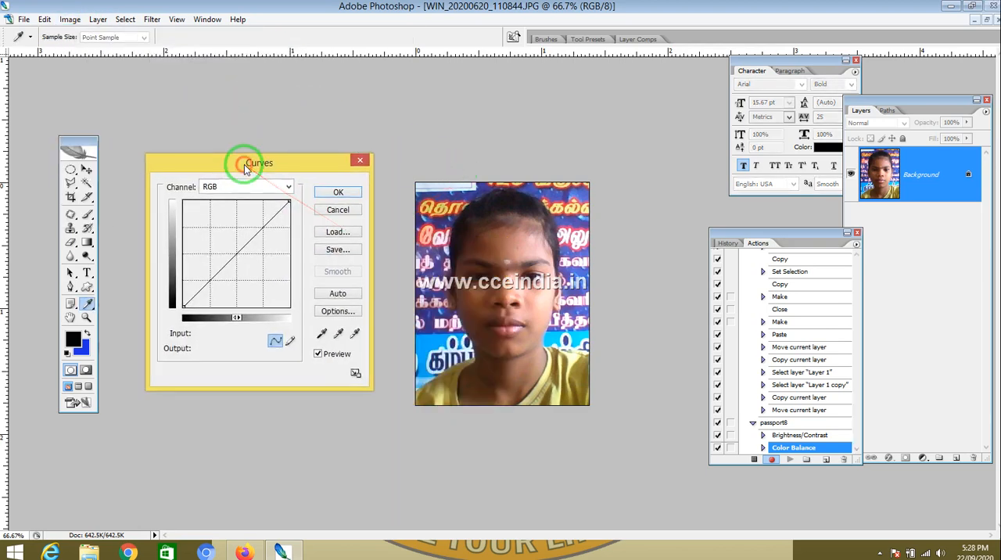
{"action": "left_click", "coordinate": [241, 181]}
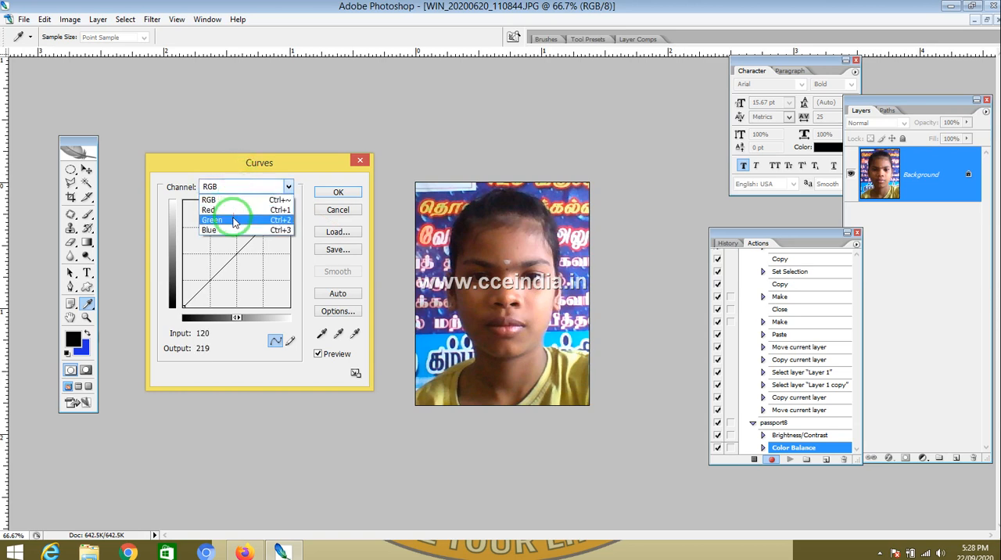
{"action": "left_click", "coordinate": [232, 222]}
{"action": "left_click", "coordinate": [229, 186]}
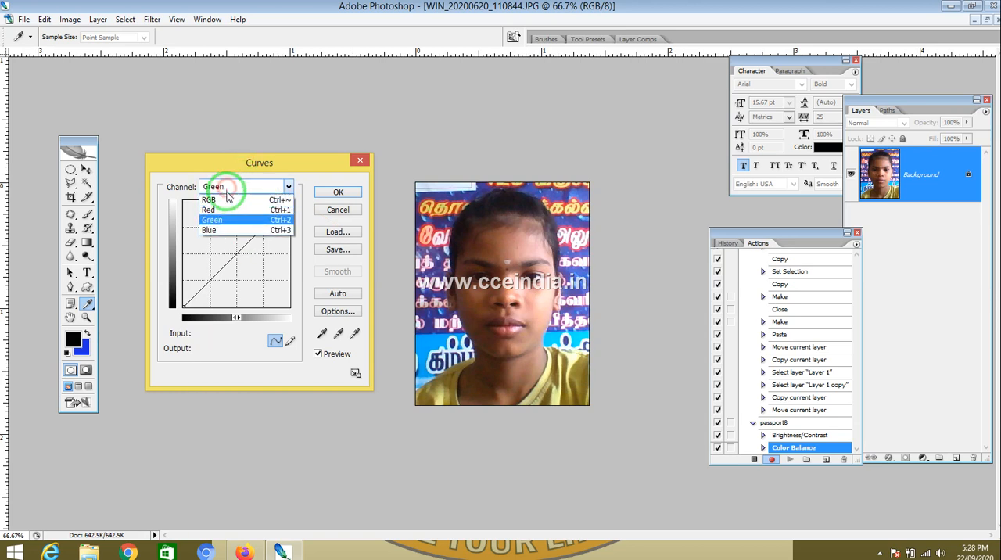
{"action": "left_click", "coordinate": [224, 213]}
{"action": "left_click", "coordinate": [231, 249]}
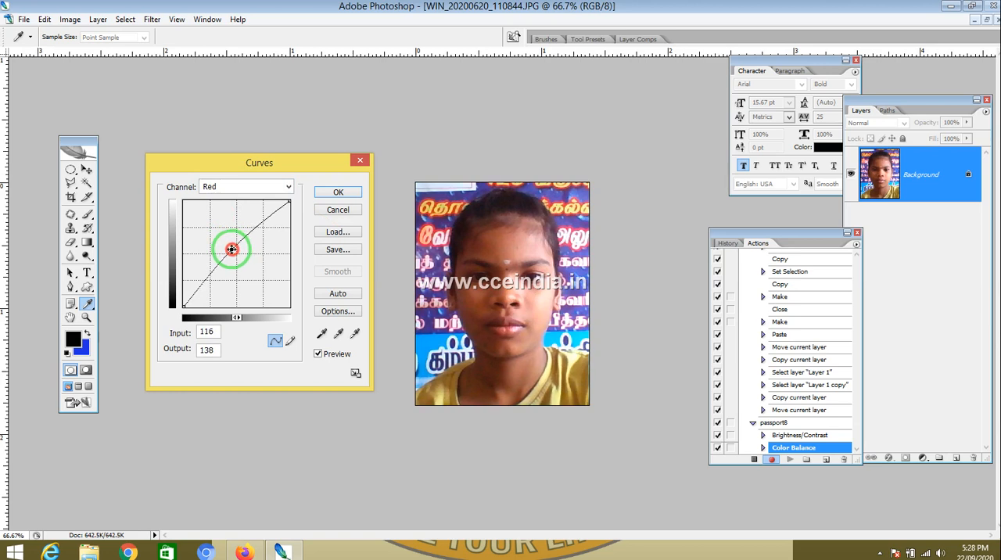
{"action": "left_click_drag", "start_coordinate": [232, 249], "coordinate": [230, 248]}
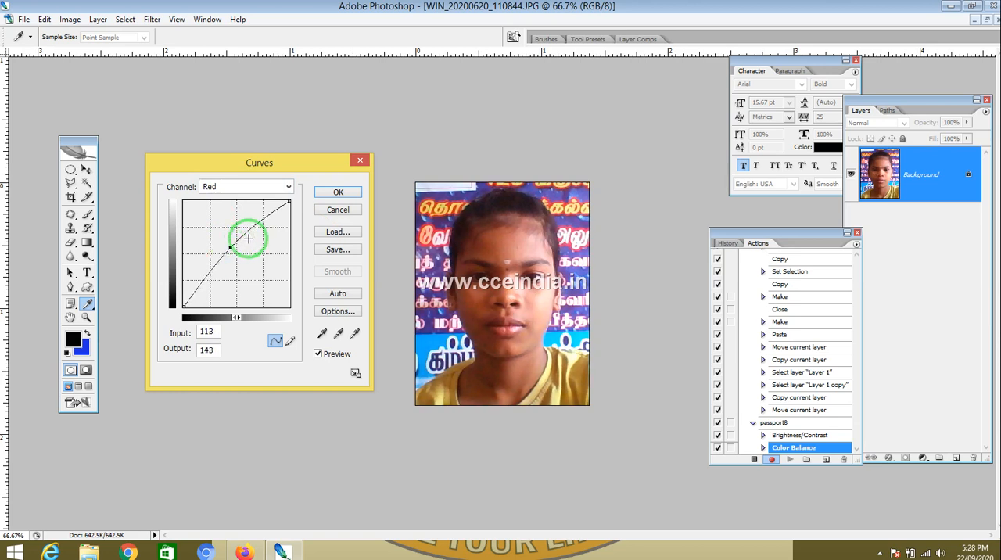
{"action": "left_click", "coordinate": [334, 191]}
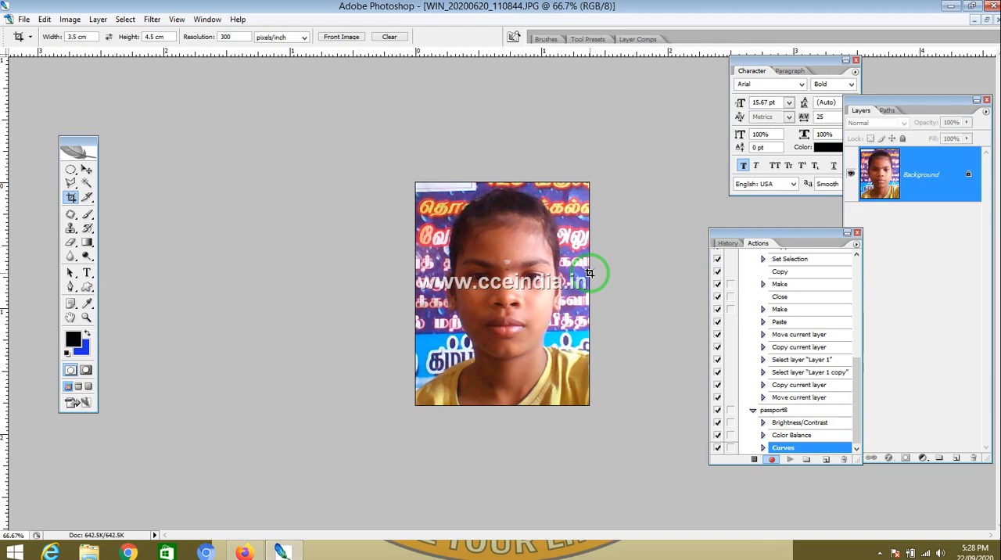
Step: Select the entire image and add a new blank layer above the background
{"action": "key", "text": "ctrl+a"}
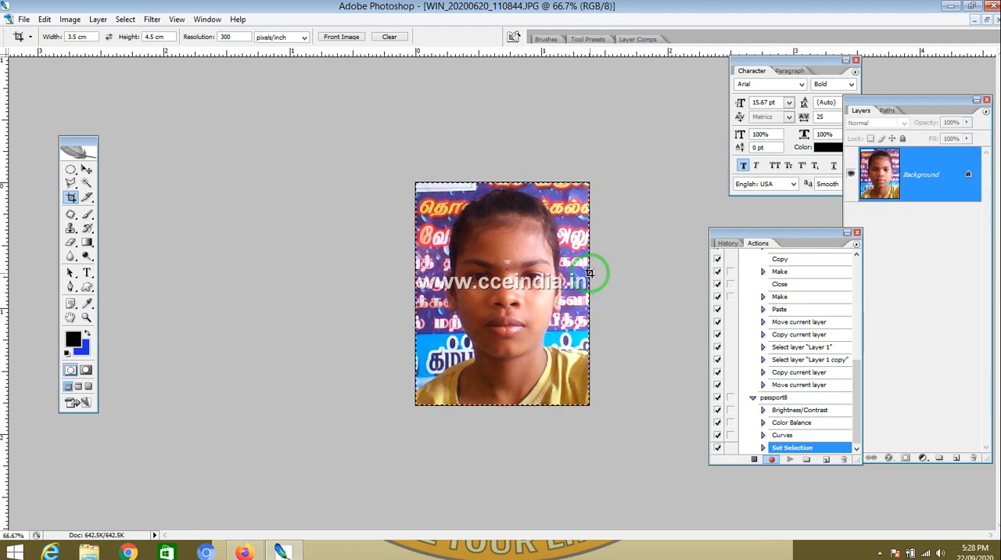
{"action": "left_click", "coordinate": [955, 457]}
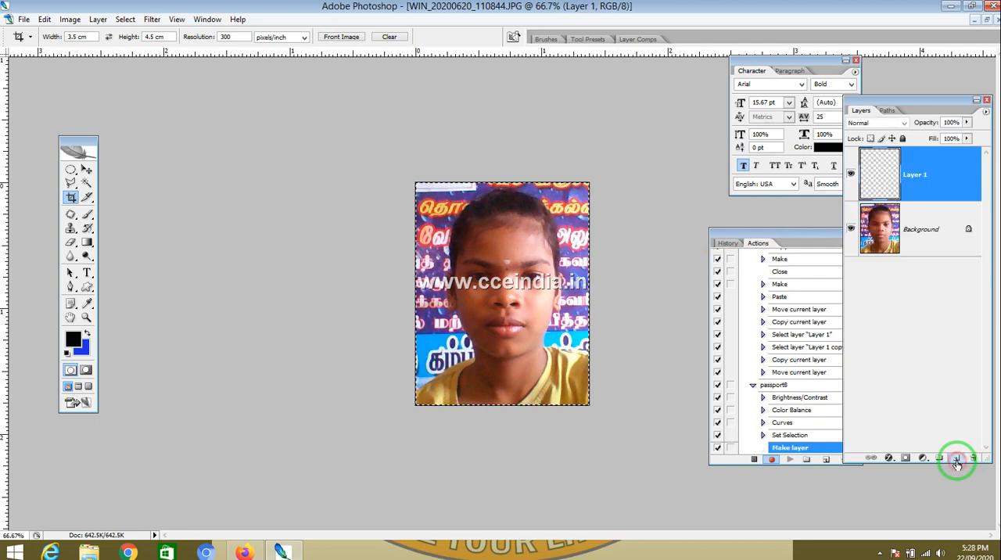
Step: Stroke the selection on the new layer with a 5 px blue border placed inside
{"action": "left_click", "coordinate": [45, 19]}
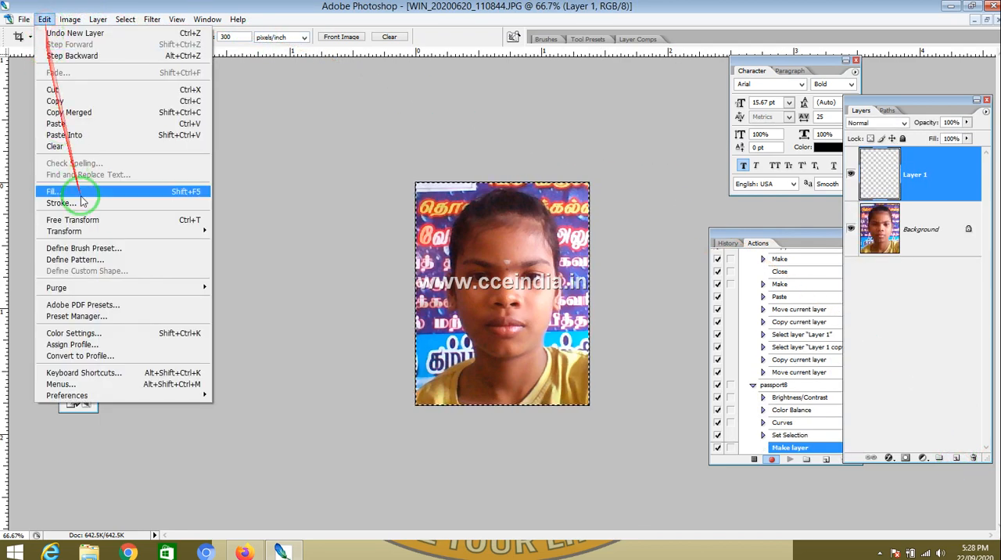
{"action": "left_click", "coordinate": [63, 203]}
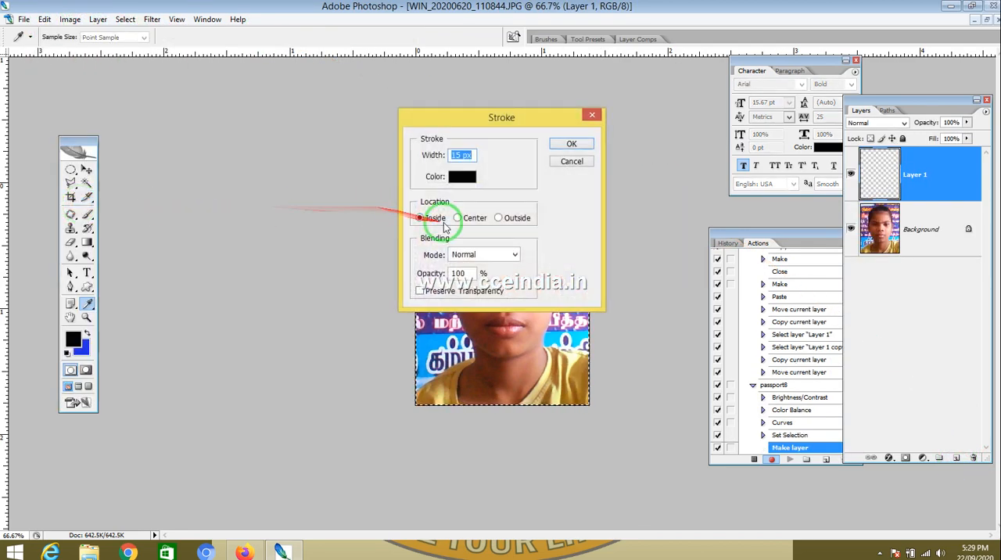
{"action": "left_click_drag", "start_coordinate": [462, 155], "coordinate": [433, 150]}
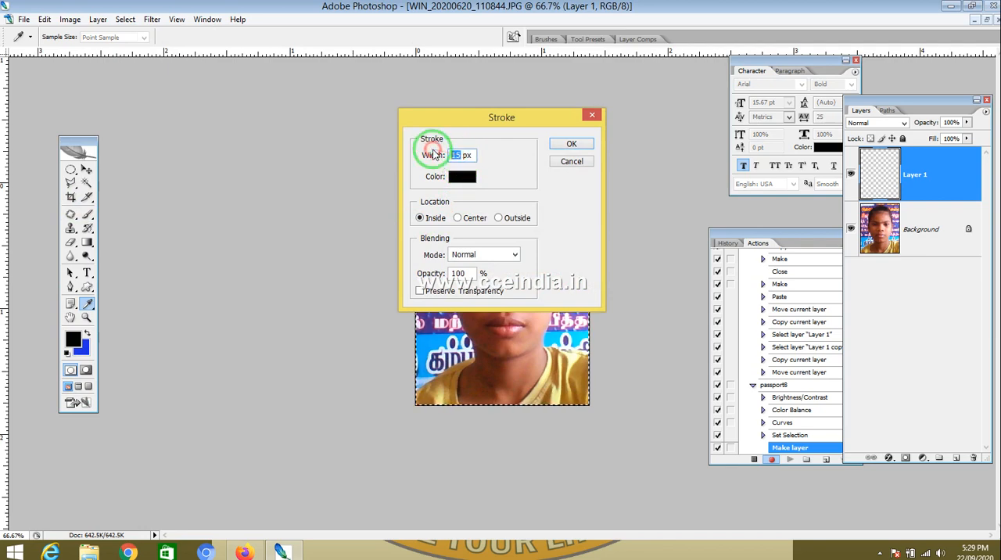
{"action": "type", "text": "5"}
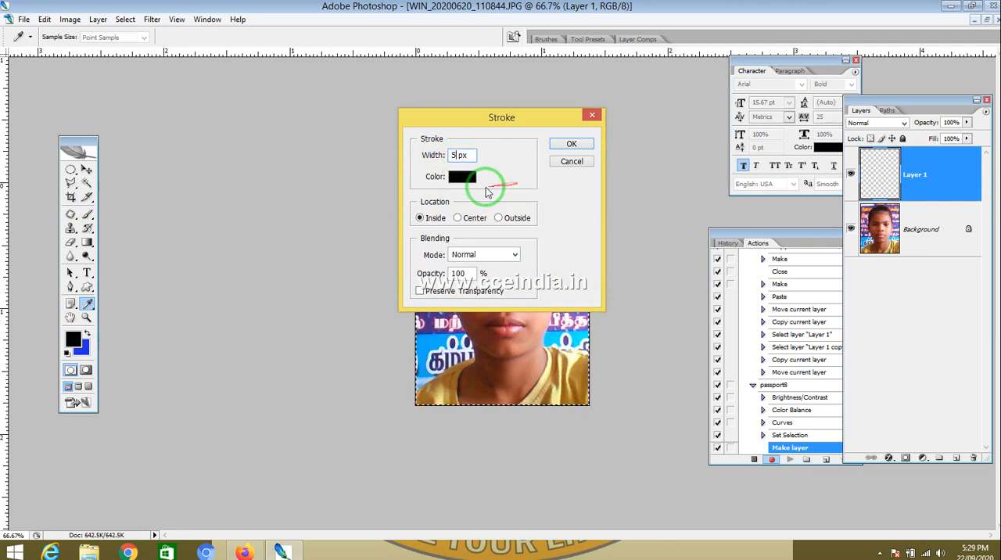
{"action": "left_click", "coordinate": [462, 178]}
{"action": "left_click", "coordinate": [821, 235]}
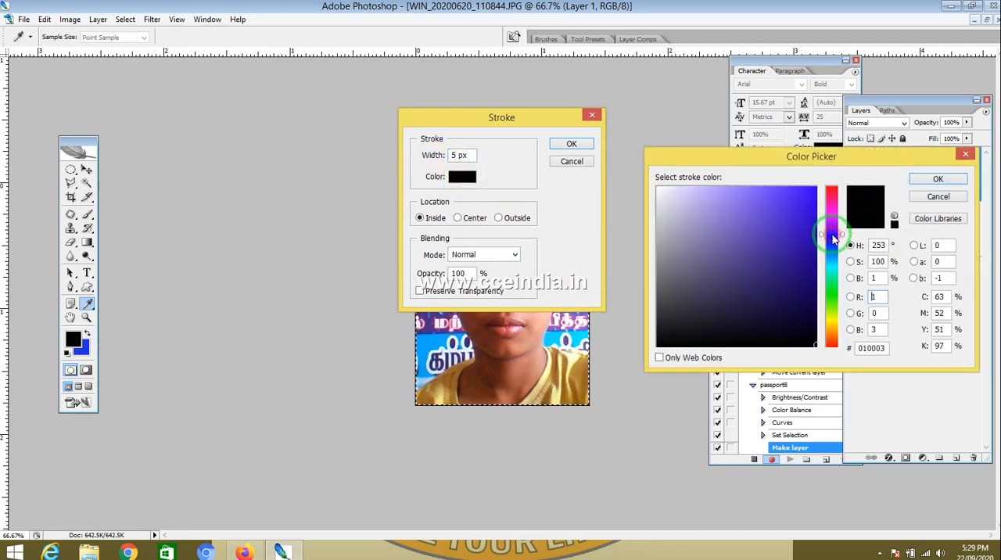
{"action": "left_click", "coordinate": [816, 190]}
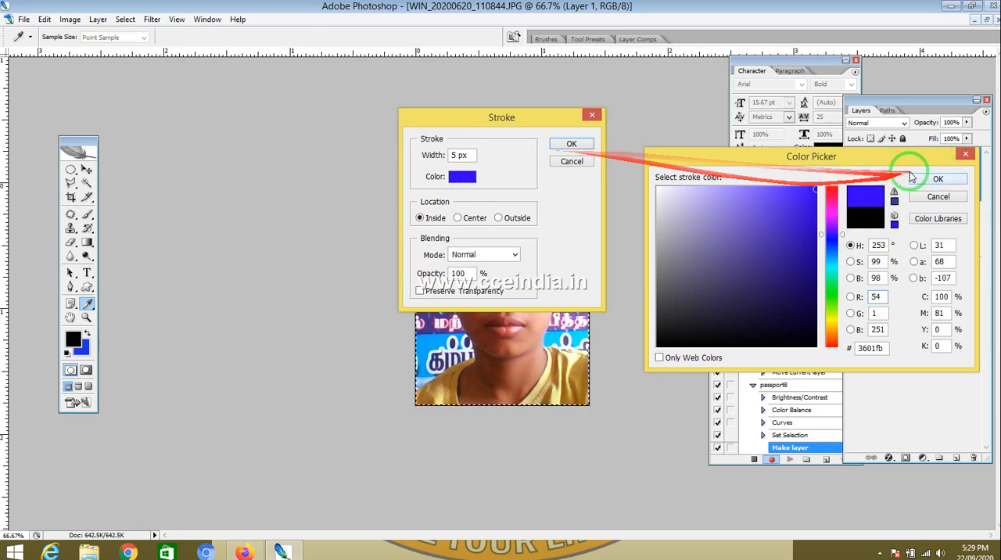
{"action": "left_click", "coordinate": [934, 178]}
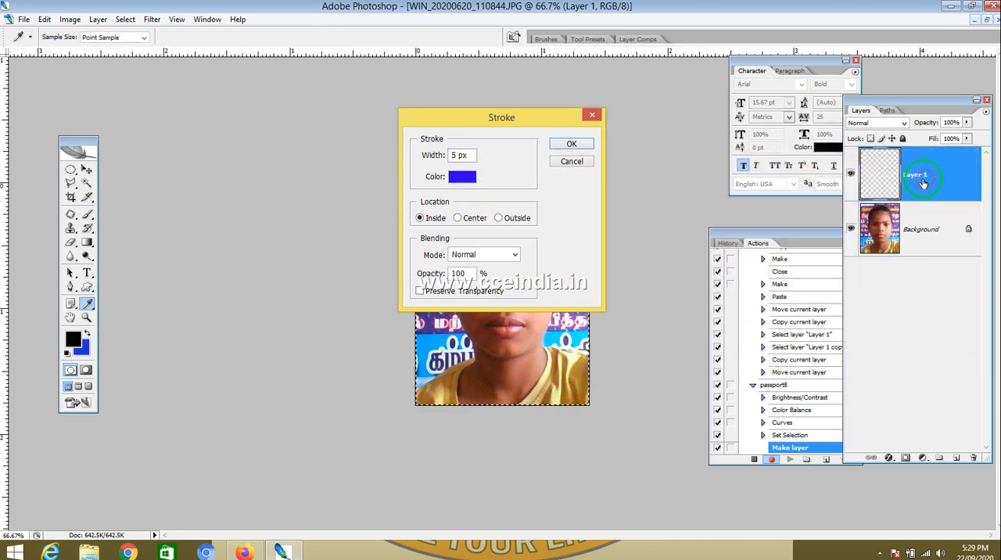
{"action": "left_click", "coordinate": [572, 144]}
Step: Deselect, merge the border layer into the background, then select all and copy the bordered photo
{"action": "key", "text": "ctrl+d"}
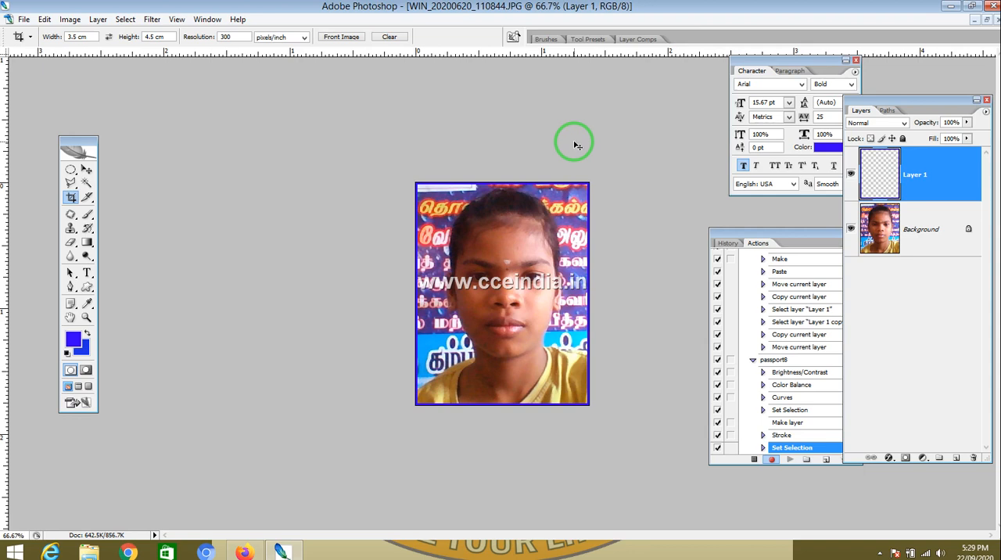
{"action": "key", "text": "ctrl+a"}
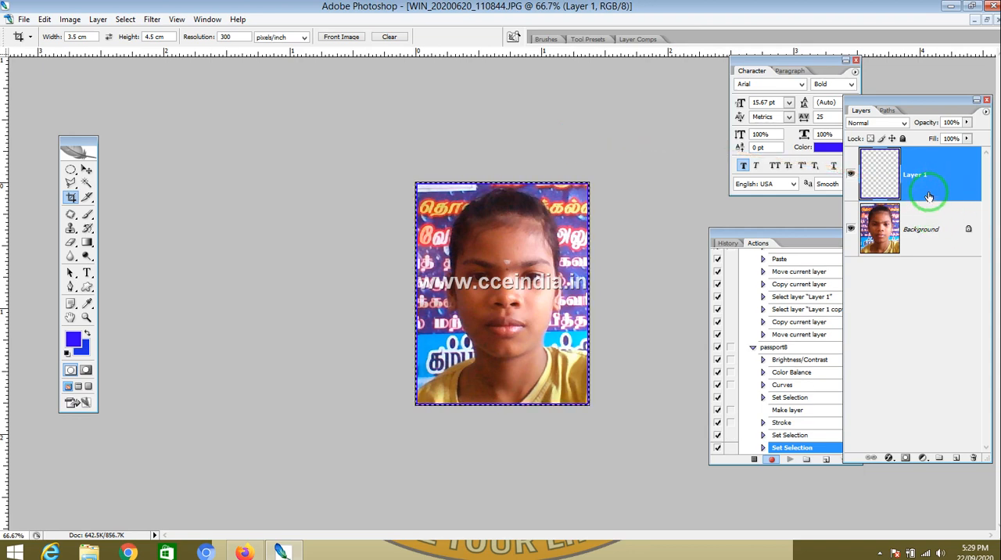
{"action": "left_click_drag", "start_coordinate": [928, 196], "coordinate": [923, 209]}
{"action": "key", "text": "ctrl+e"}
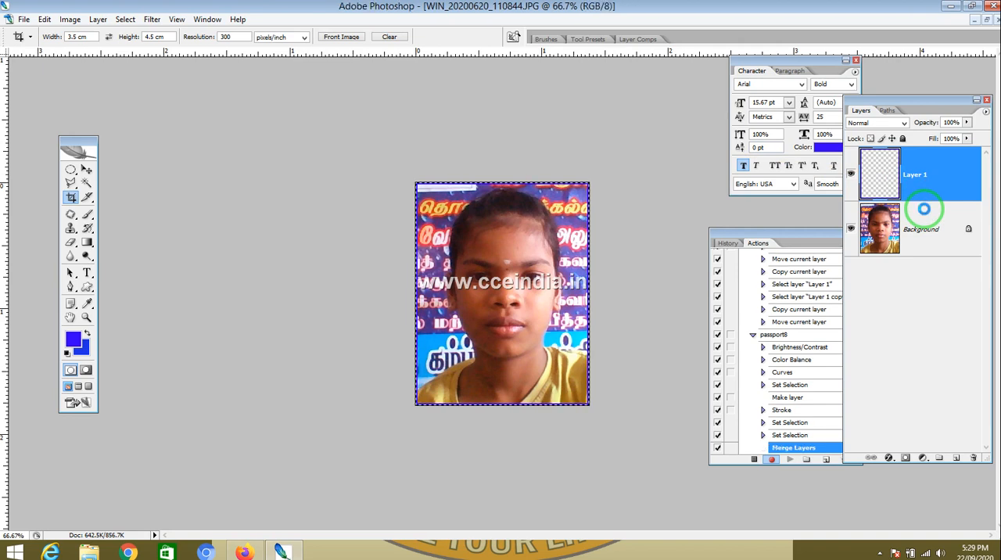
{"action": "key", "text": "ctrl+a"}
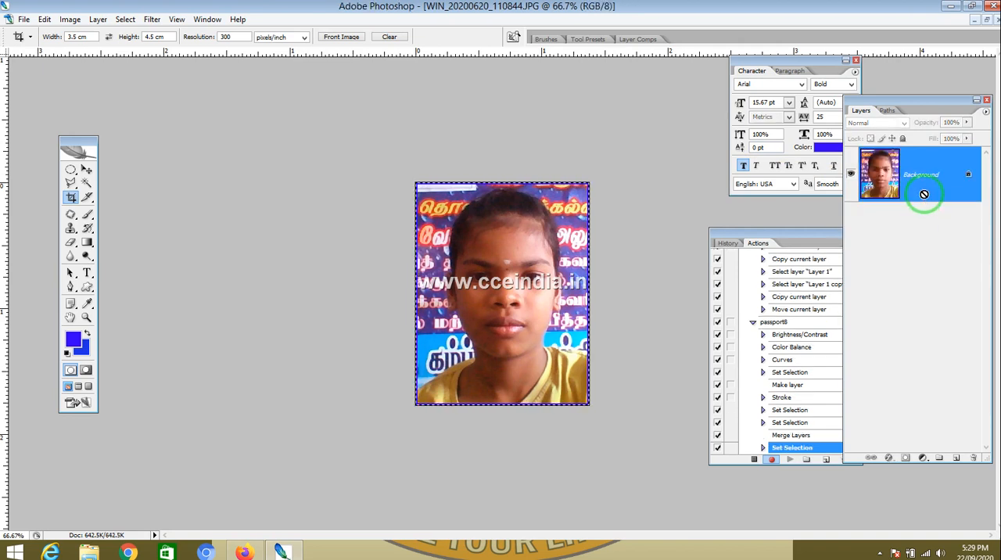
{"action": "key", "text": "ctrl+c"}
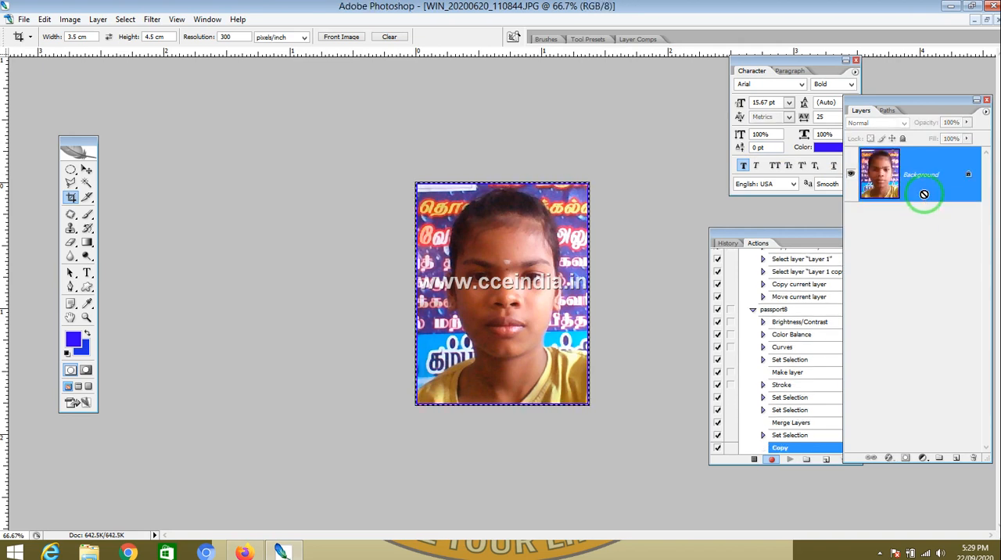
Step: Create a new document 6 inches wide and 4 inches high at 300 pixels/inch
{"action": "key", "text": "ctrl+n"}
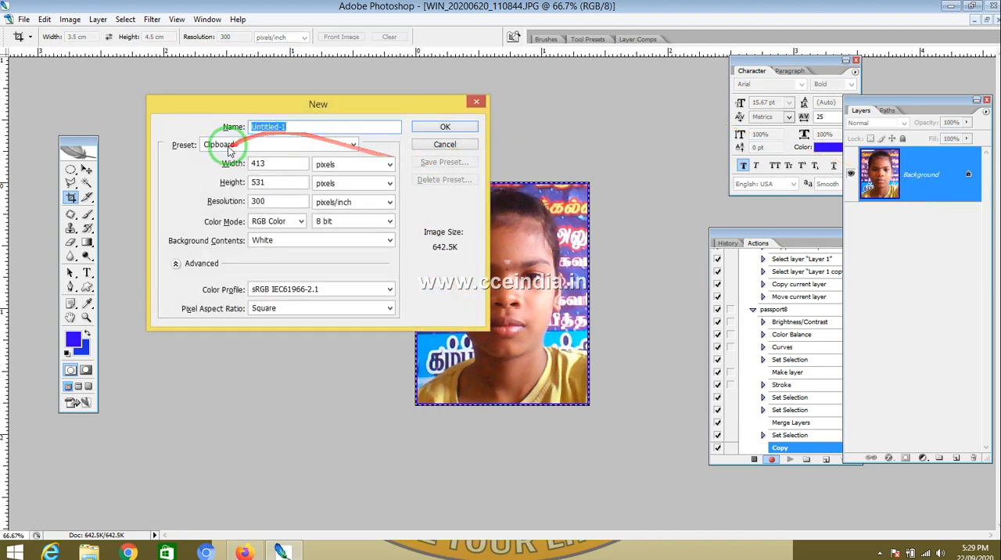
{"action": "left_click_drag", "start_coordinate": [280, 164], "coordinate": [149, 149]}
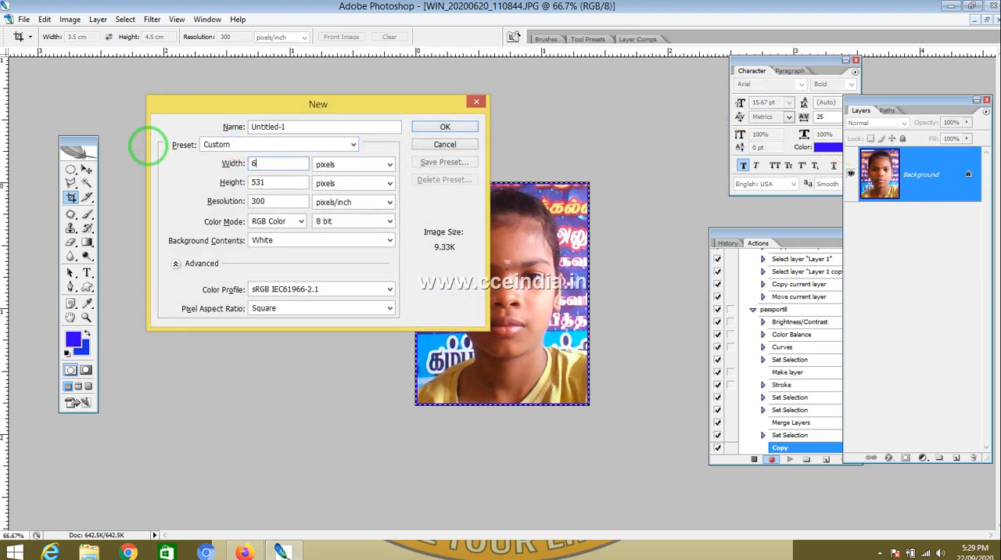
{"action": "left_click", "coordinate": [330, 165]}
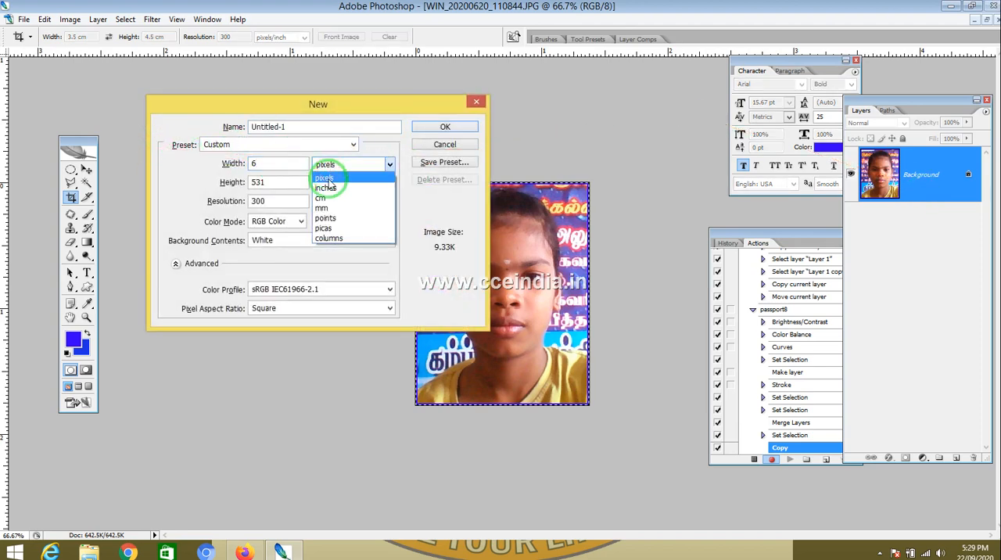
{"action": "left_click", "coordinate": [329, 190]}
{"action": "left_click_drag", "start_coordinate": [270, 182], "coordinate": [193, 190]}
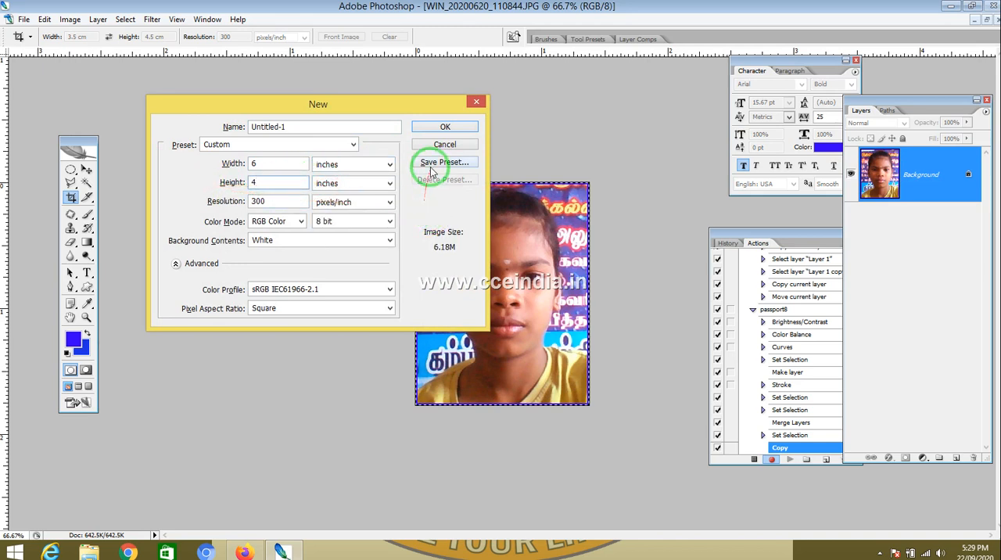
{"action": "left_click", "coordinate": [446, 127]}
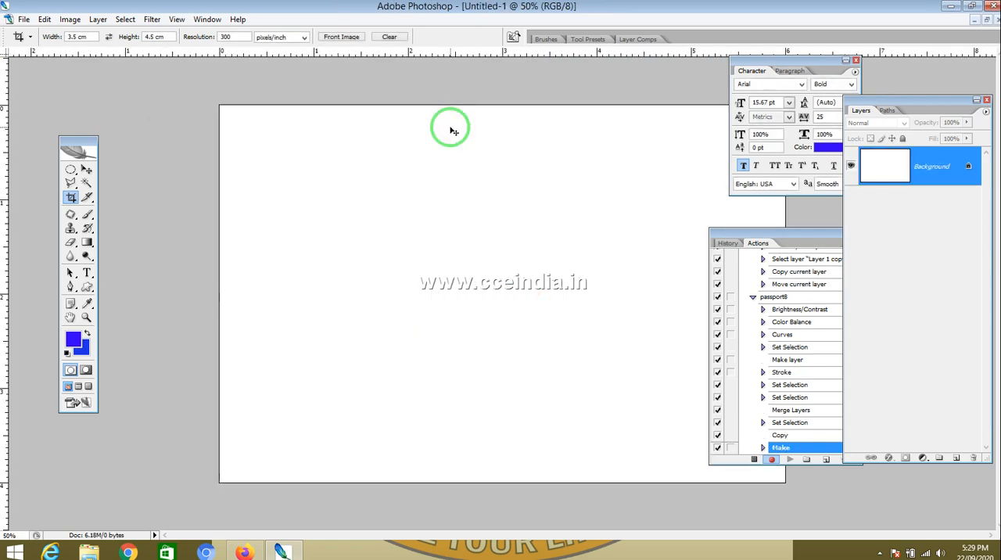
Step: Paste the photo into the new document and duplicate it into a row of four copies along the top
{"action": "key", "text": "ctrl+v"}
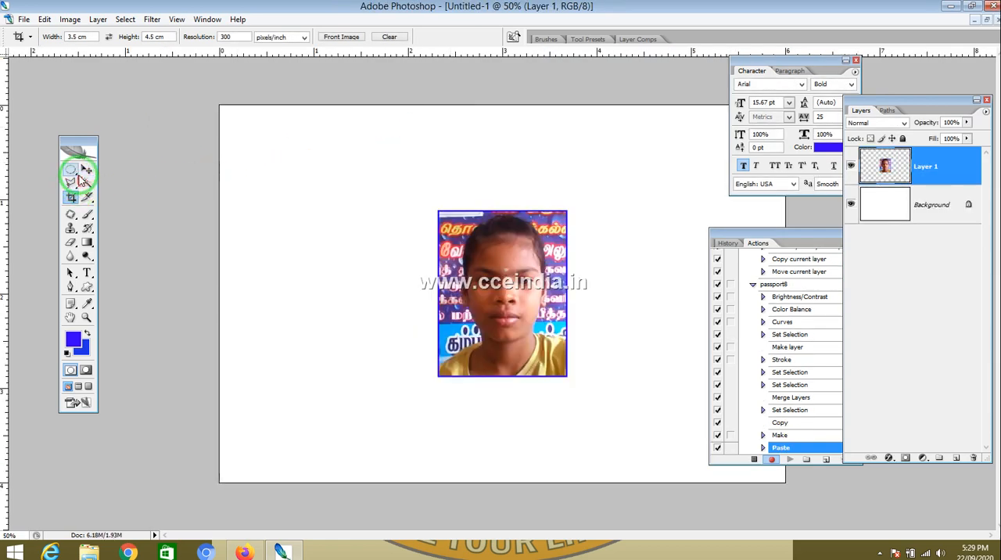
{"action": "left_click", "coordinate": [87, 170]}
{"action": "mouse_move", "coordinate": [510, 274]}
{"action": "left_mouse_down"}
{"action": "mouse_move", "coordinate": [290, 174]}
{"action": "mouse_move", "coordinate": [743, 194]}
{"action": "mouse_move", "coordinate": [711, 181]}
{"action": "mouse_move", "coordinate": [726, 193]}
{"action": "left_mouse_up"}
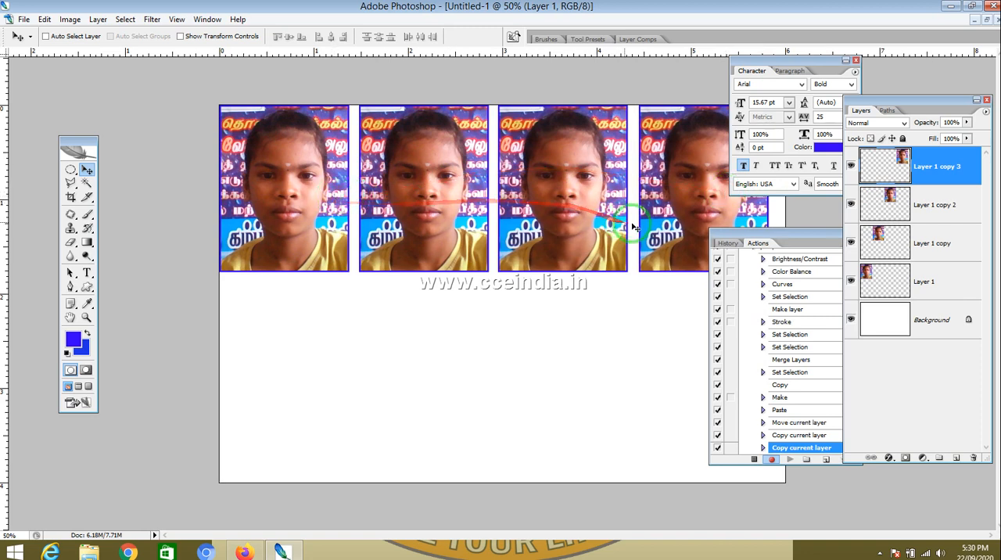
Step: Select the fourth, third and second copies in turn and nudge each three steps right to space them apart
{"action": "right_click", "coordinate": [665, 222]}
{"action": "left_click", "coordinate": [688, 233]}
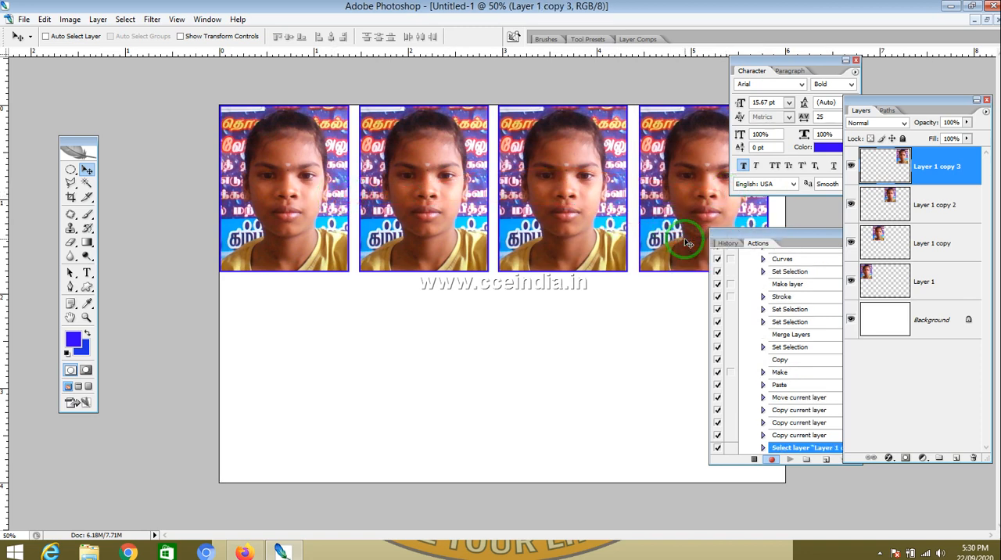
{"action": "key", "text": "Right"}
{"action": "key", "text": "Right"}
{"action": "key", "text": "Right"}
{"action": "key", "text": "Right"}
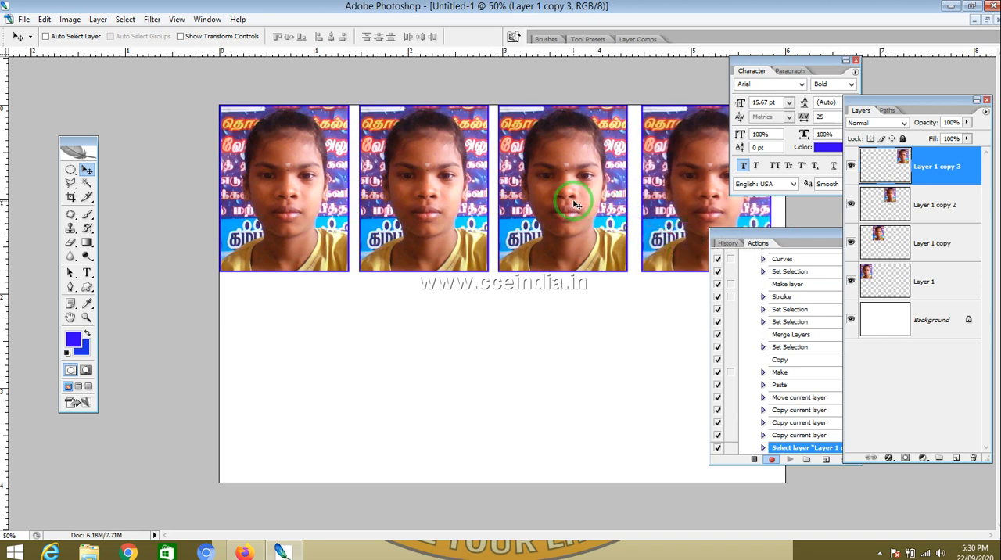
{"action": "right_click", "coordinate": [573, 204]}
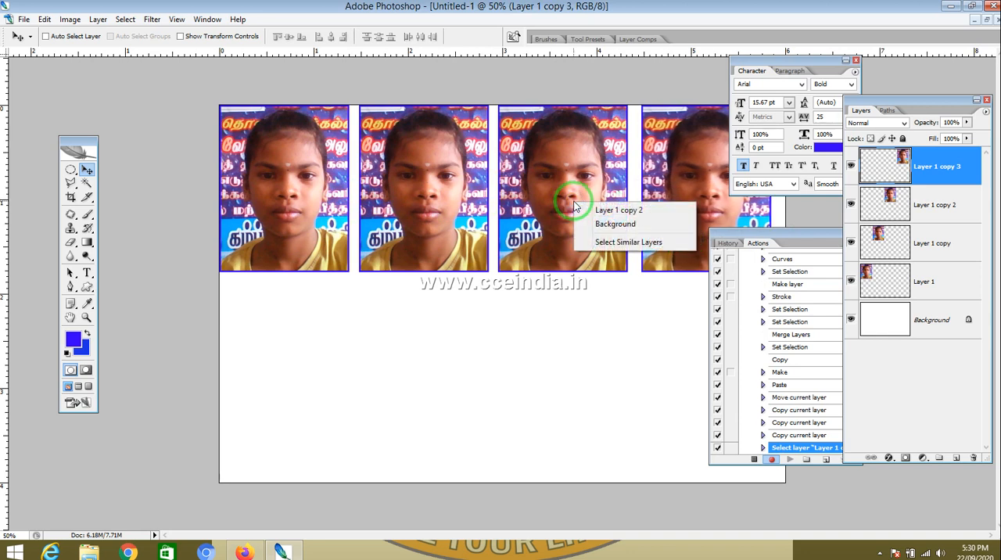
{"action": "left_click", "coordinate": [596, 210]}
{"action": "key", "text": "Right"}
{"action": "key", "text": "Right"}
{"action": "key", "text": "Right"}
{"action": "key", "text": "Right"}
{"action": "key", "text": "Right"}
{"action": "key", "text": "Right"}
{"action": "key", "text": "Right"}
{"action": "key", "text": "Right"}
{"action": "key", "text": "Right"}
{"action": "key", "text": "Right"}
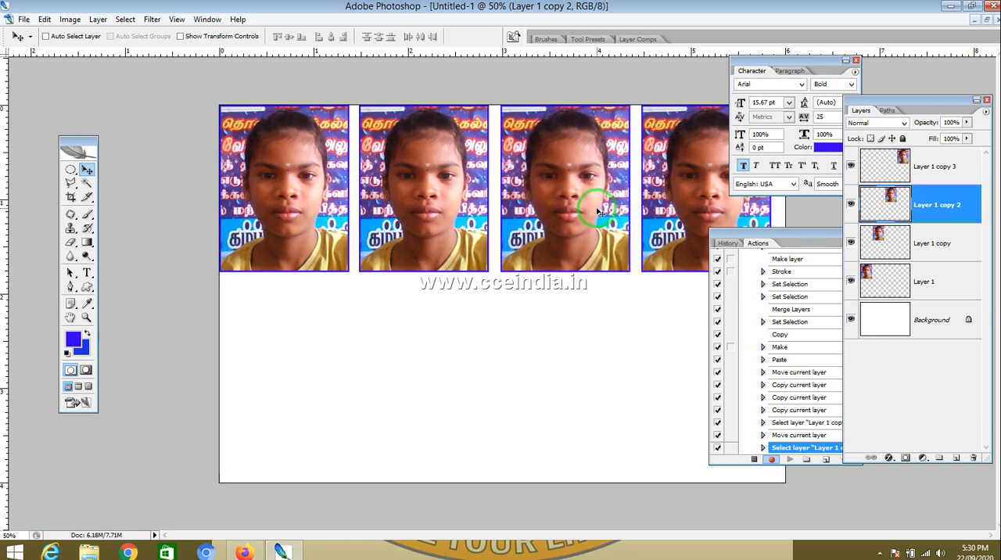
{"action": "right_click", "coordinate": [443, 205]}
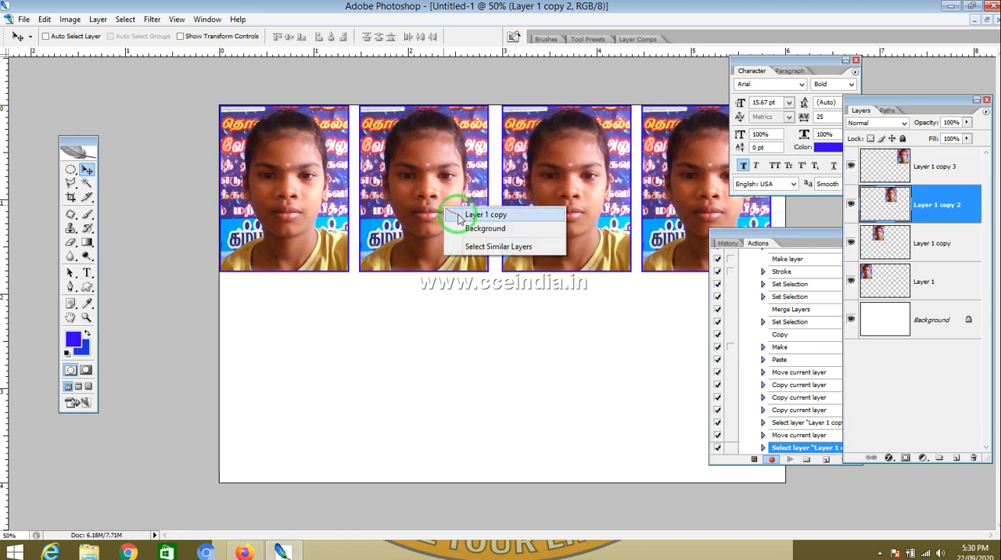
{"action": "left_click", "coordinate": [468, 215]}
{"action": "key", "text": "Right"}
{"action": "key", "text": "Right"}
{"action": "key", "text": "Right"}
{"action": "key", "text": "Right"}
{"action": "key", "text": "Right"}
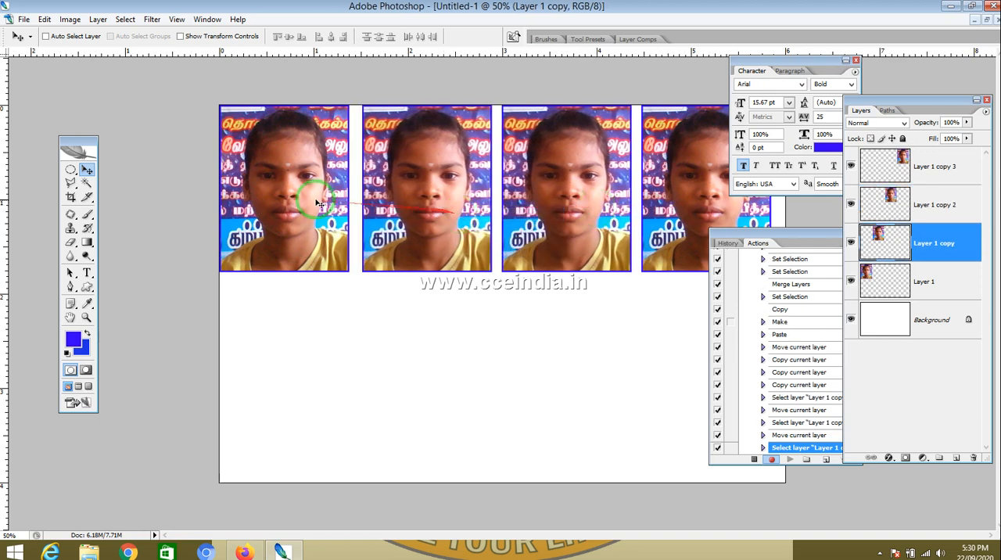
Step: Select the first copy and nudge it three steps right and three steps down
{"action": "right_click", "coordinate": [289, 201]}
{"action": "left_click", "coordinate": [302, 206]}
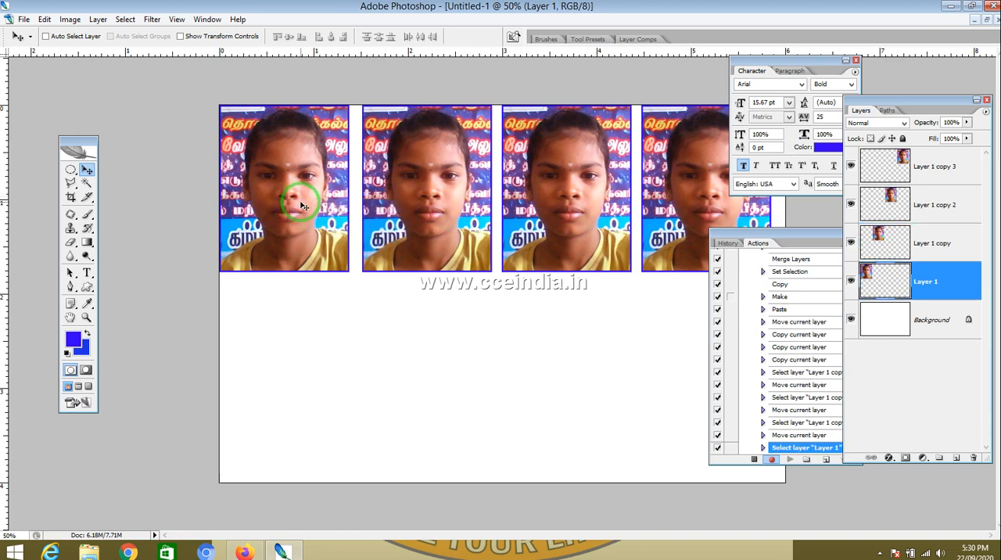
{"action": "key", "text": "Right"}
{"action": "key", "text": "Right"}
{"action": "key", "text": "Right"}
{"action": "key", "text": "Right"}
{"action": "key", "text": "Right"}
{"action": "key", "text": "Down"}
{"action": "key", "text": "Down"}
{"action": "key", "text": "Down"}
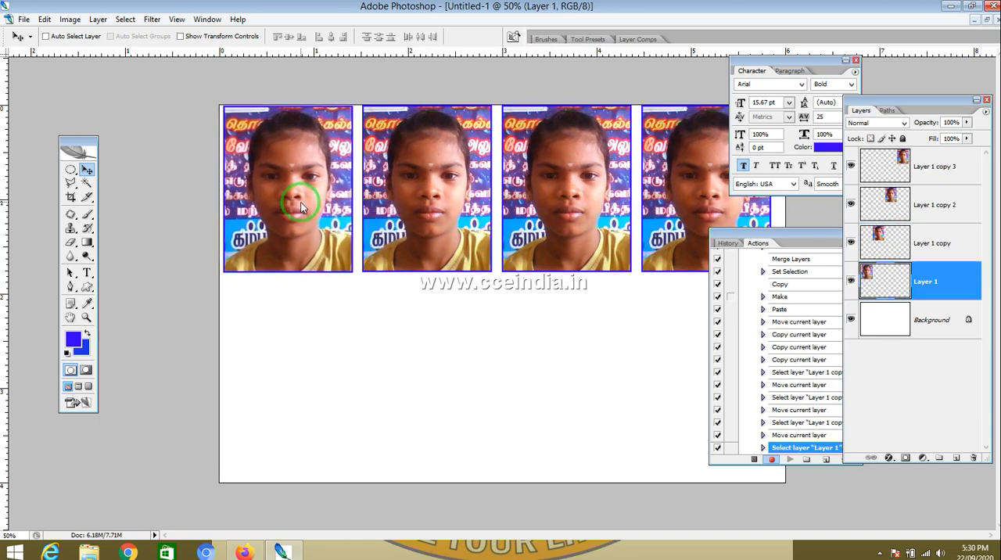
Step: Select the second, third and fourth copies in turn and shift each slightly down to line up with the first
{"action": "right_click", "coordinate": [438, 183]}
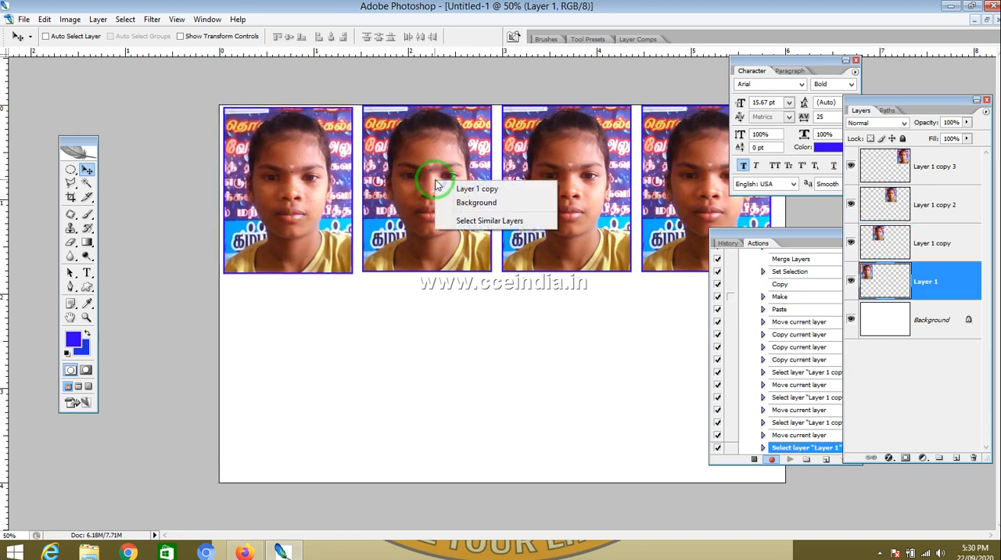
{"action": "left_click", "coordinate": [454, 190]}
{"action": "left_click_drag", "start_coordinate": [451, 183], "coordinate": [453, 189]}
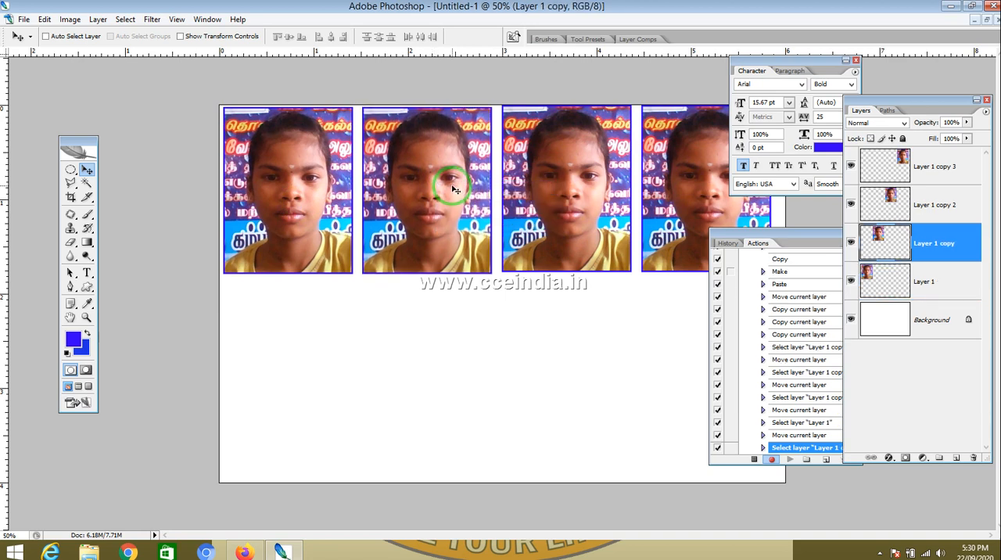
{"action": "right_click", "coordinate": [590, 185]}
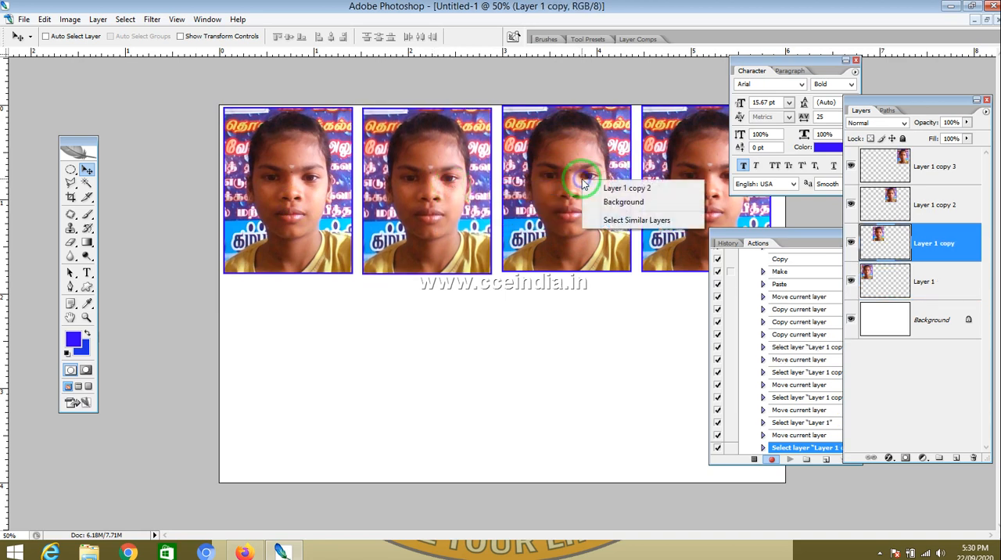
{"action": "left_click", "coordinate": [598, 188]}
{"action": "left_click_drag", "start_coordinate": [598, 189], "coordinate": [599, 189]}
{"action": "right_click", "coordinate": [680, 177]}
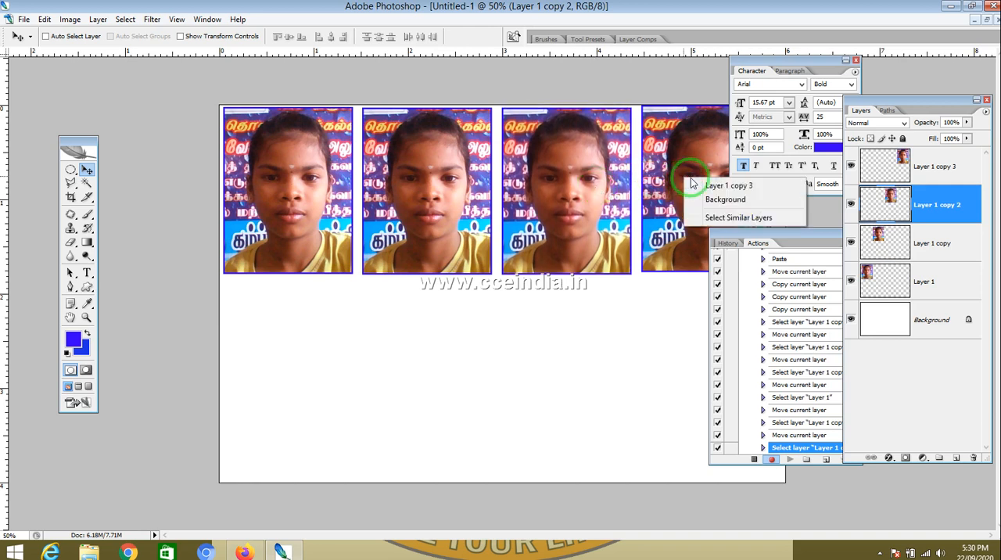
{"action": "left_click", "coordinate": [701, 188]}
{"action": "left_click_drag", "start_coordinate": [702, 188], "coordinate": [703, 189]}
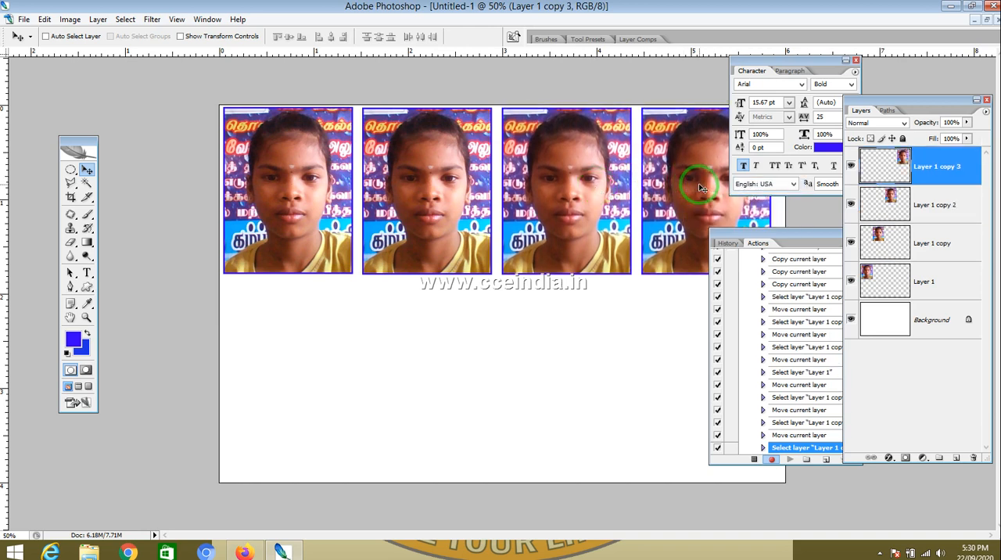
Step: Select all four photo layers and duplicate them as a second row below the first
{"action": "left_click", "coordinate": [941, 205], "text": "shift"}
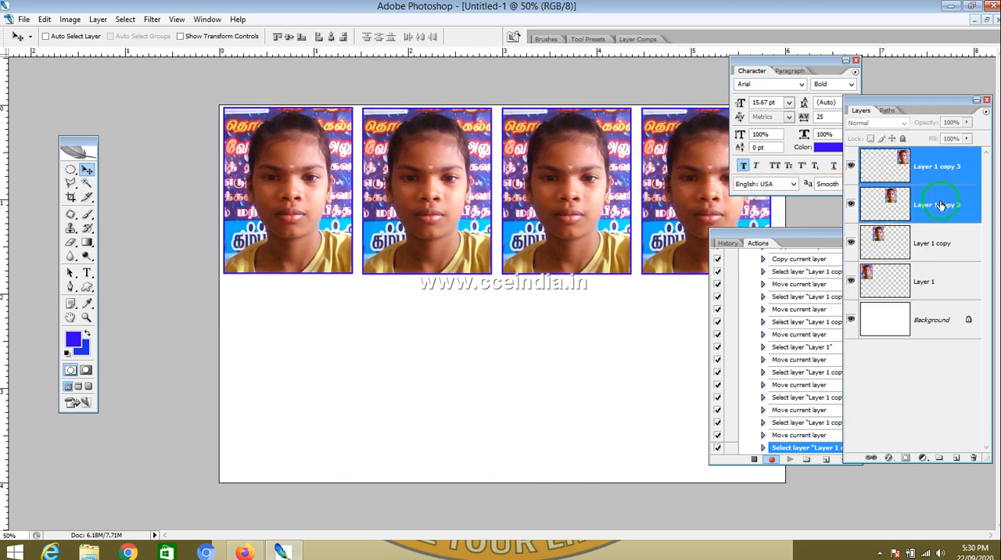
{"action": "left_click", "coordinate": [941, 246], "text": "shift"}
{"action": "left_click", "coordinate": [941, 278], "text": "shift"}
{"action": "key", "text": "c"}
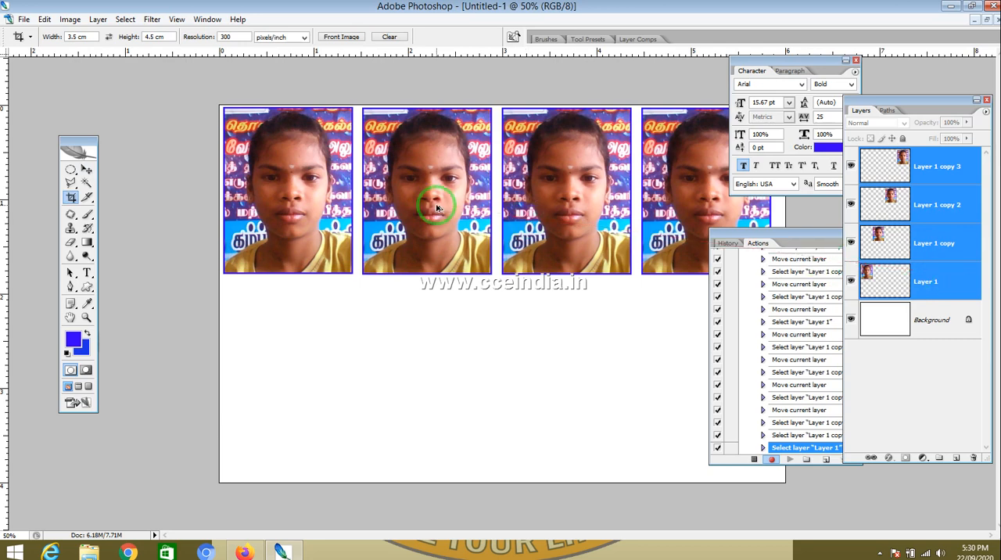
{"action": "left_click_drag", "start_coordinate": [437, 207], "coordinate": [444, 393]}
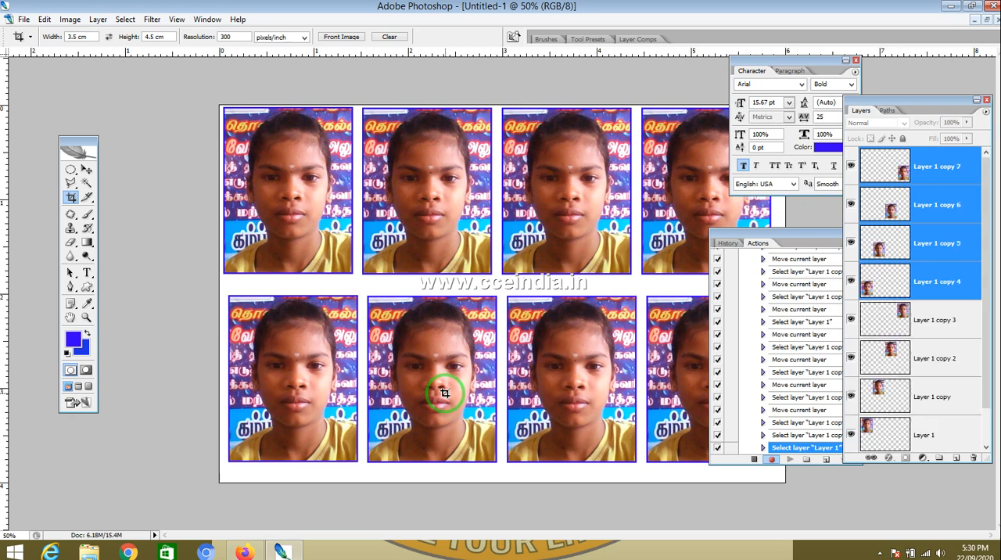
Step: In Print with Preview, set the page to 4 x 6 in (10 x 15 cm) paper and enable Scale to Fit Media
{"action": "left_click", "coordinate": [23, 19]}
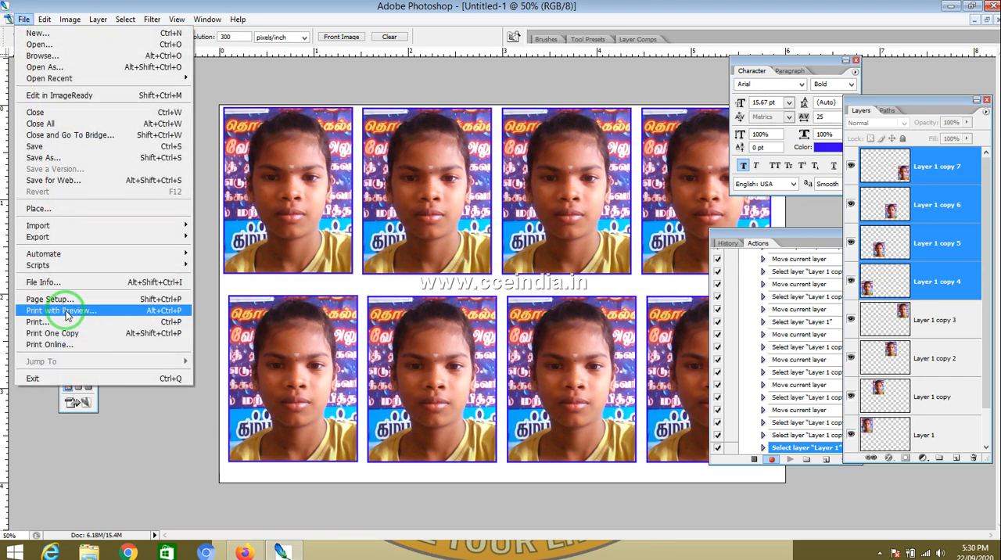
{"action": "left_click", "coordinate": [64, 311]}
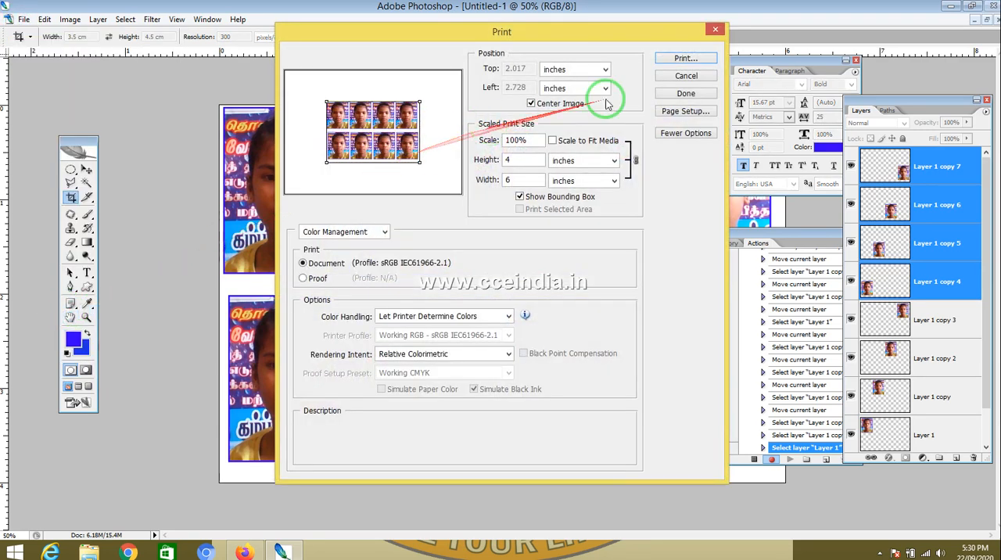
{"action": "left_click", "coordinate": [678, 112]}
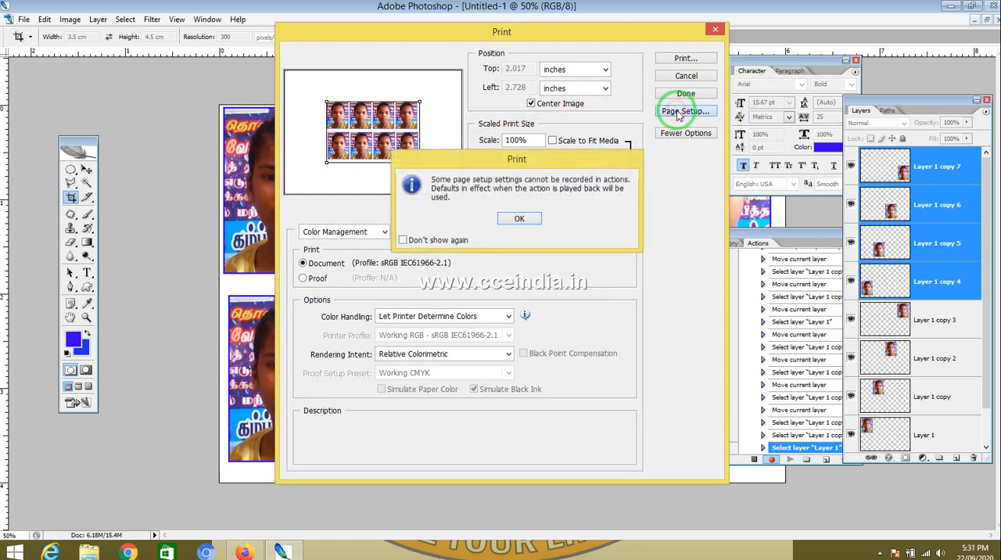
{"action": "left_click", "coordinate": [520, 216]}
{"action": "left_click", "coordinate": [680, 111]}
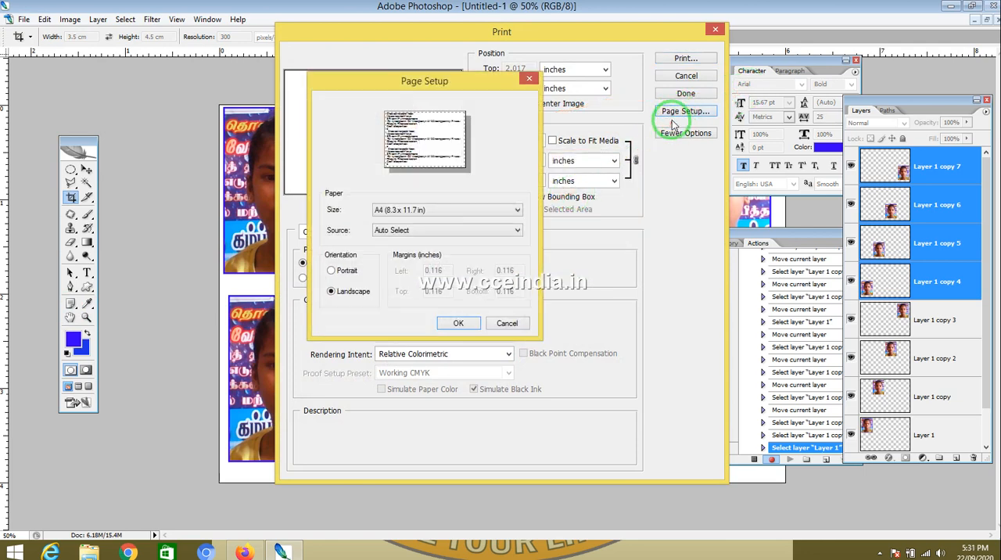
{"action": "left_click", "coordinate": [458, 210]}
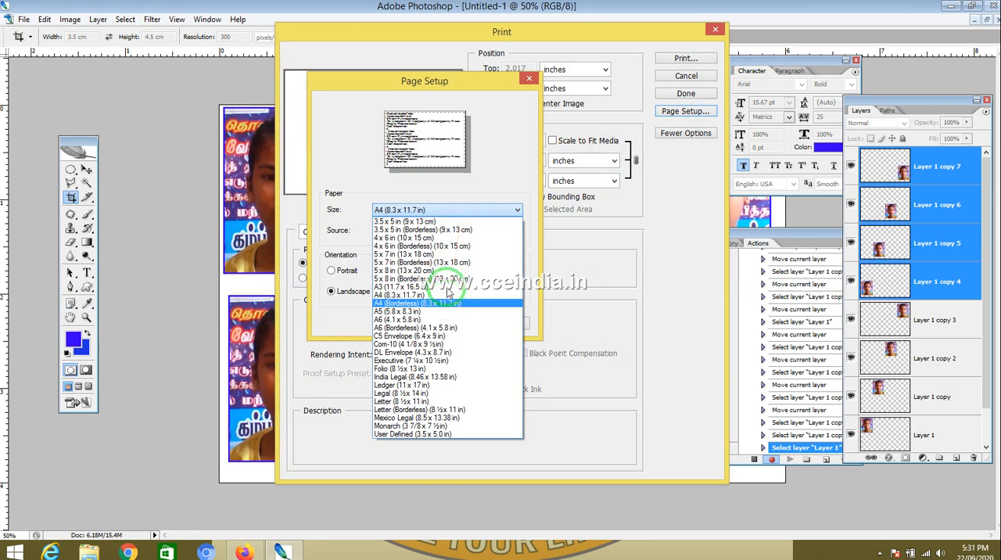
{"action": "left_click", "coordinate": [444, 239]}
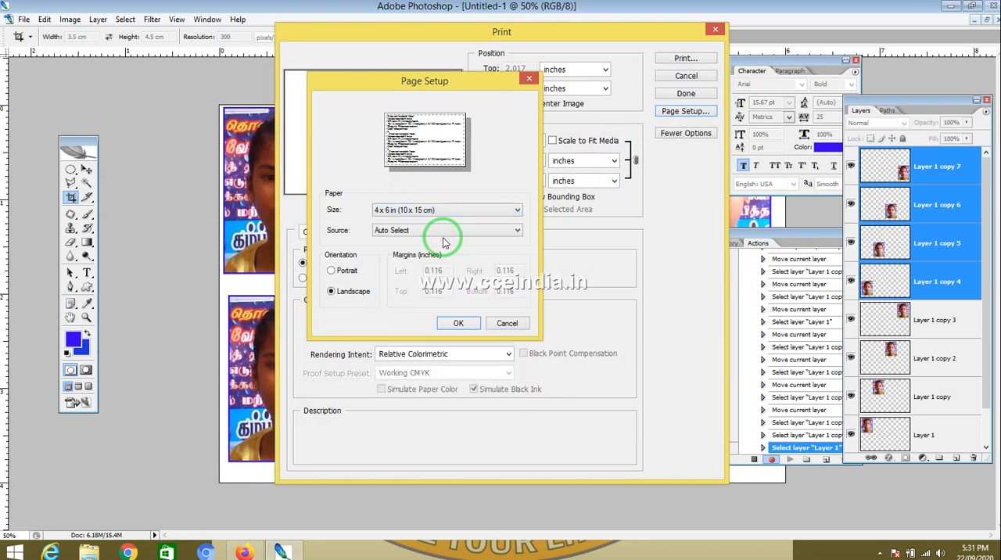
{"action": "left_click", "coordinate": [458, 322]}
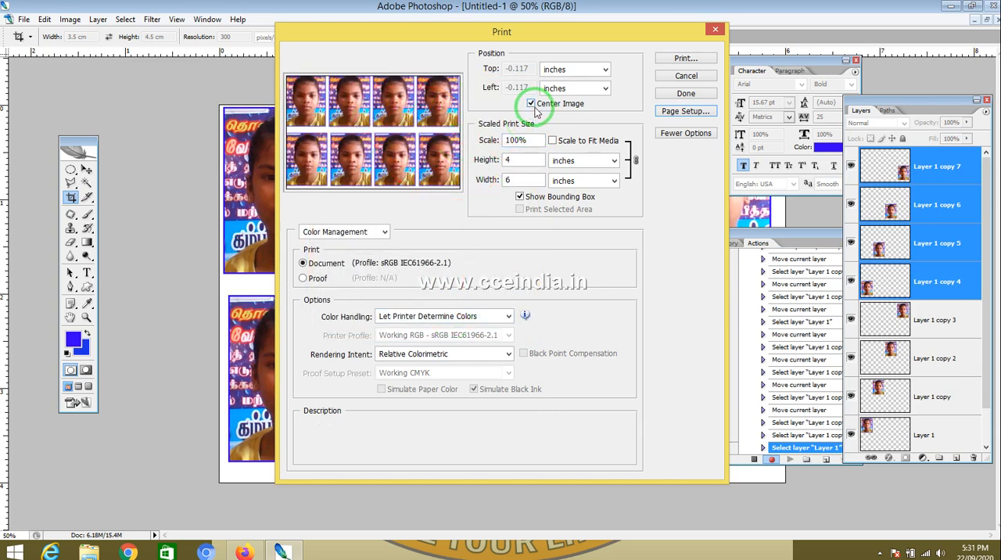
{"action": "left_click", "coordinate": [552, 140]}
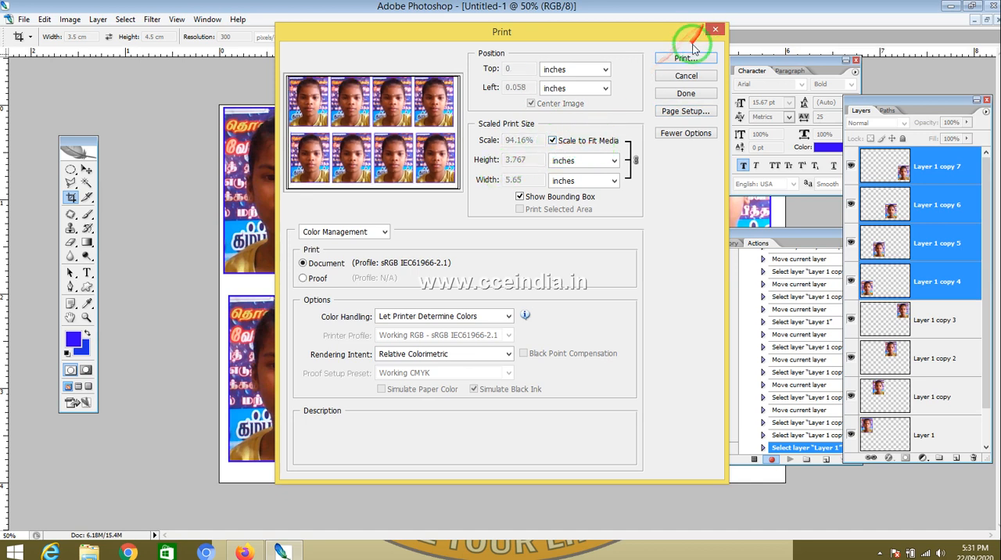
{"action": "left_click", "coordinate": [686, 93]}
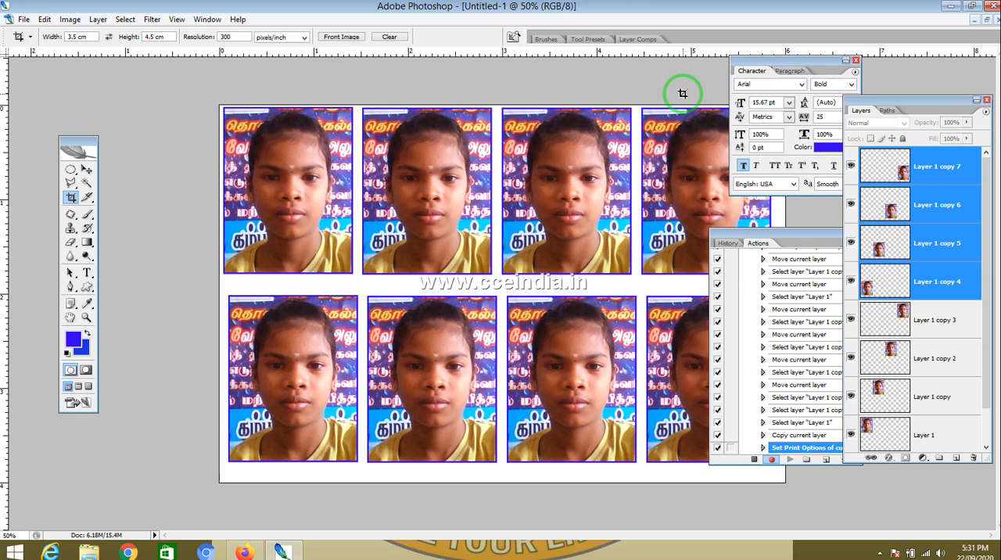
Step: Stop recording the action and close all open documents without saving
{"action": "left_click", "coordinate": [755, 460]}
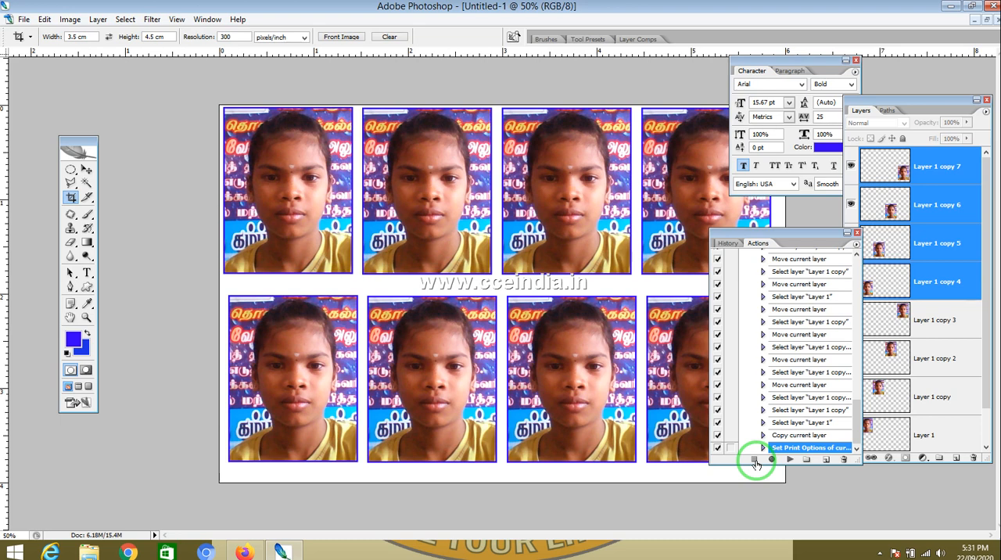
{"action": "left_click", "coordinate": [548, 277]}
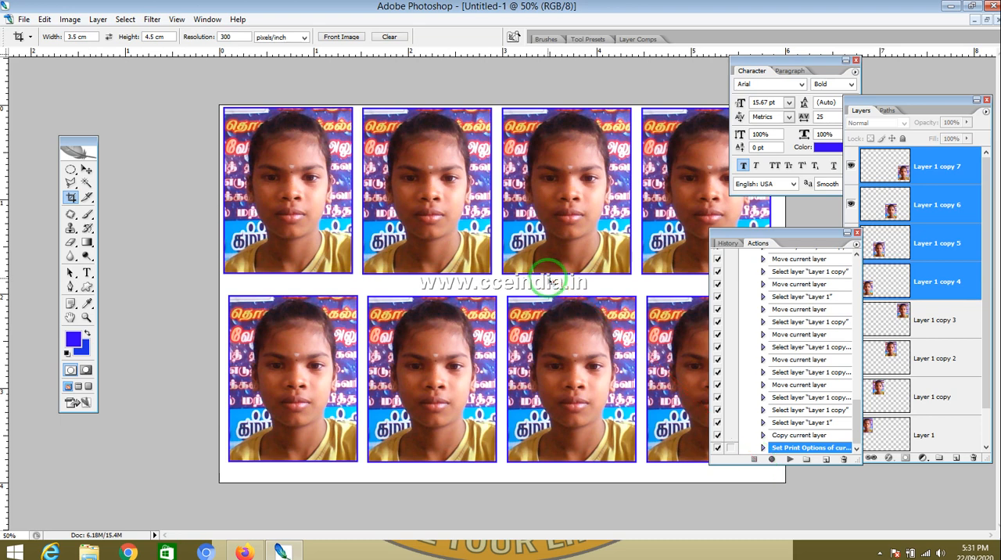
{"action": "key", "text": "ctrl+alt+w"}
{"action": "left_click", "coordinate": [497, 210]}
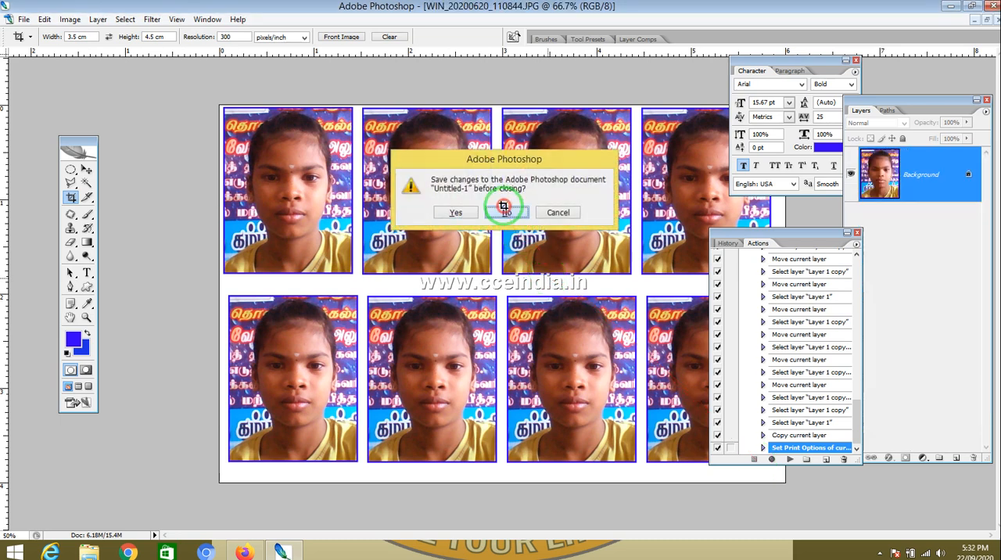
{"action": "left_click", "coordinate": [501, 208]}
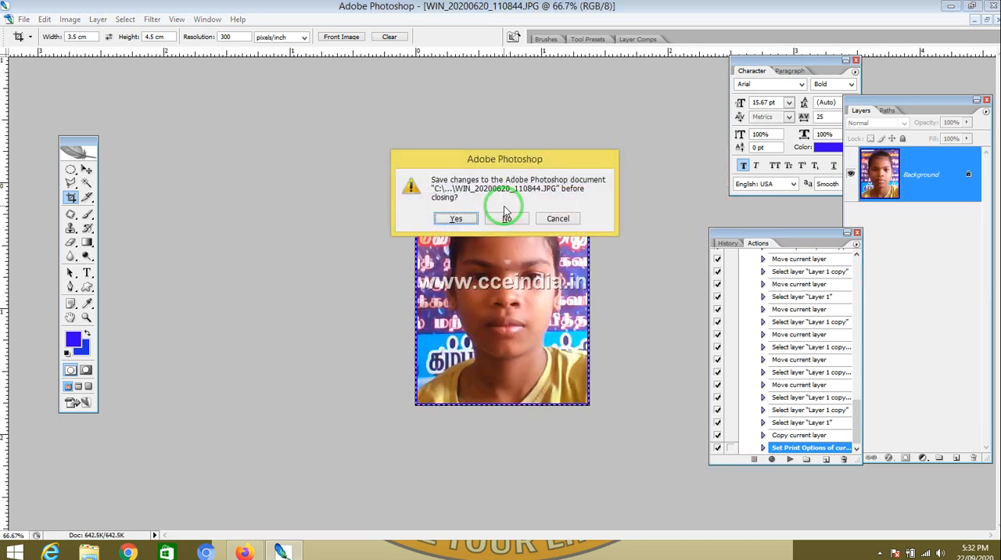
{"action": "left_click", "coordinate": [507, 219]}
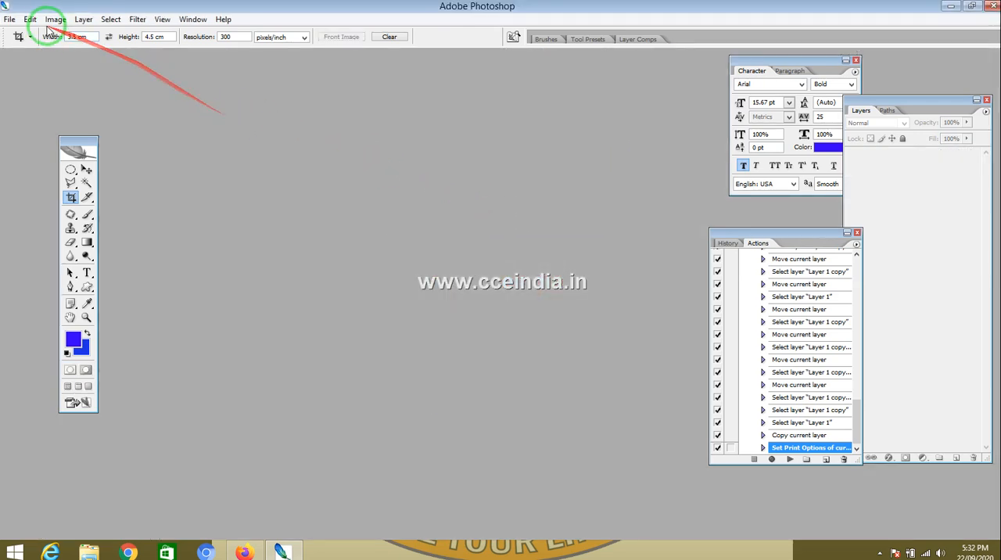
Step: Open the photo WIN_20190815_201741.JPG, assigning the Adobe RGB (1998) profile and converting to working RGB
{"action": "left_click", "coordinate": [9, 19]}
{"action": "left_click", "coordinate": [20, 44]}
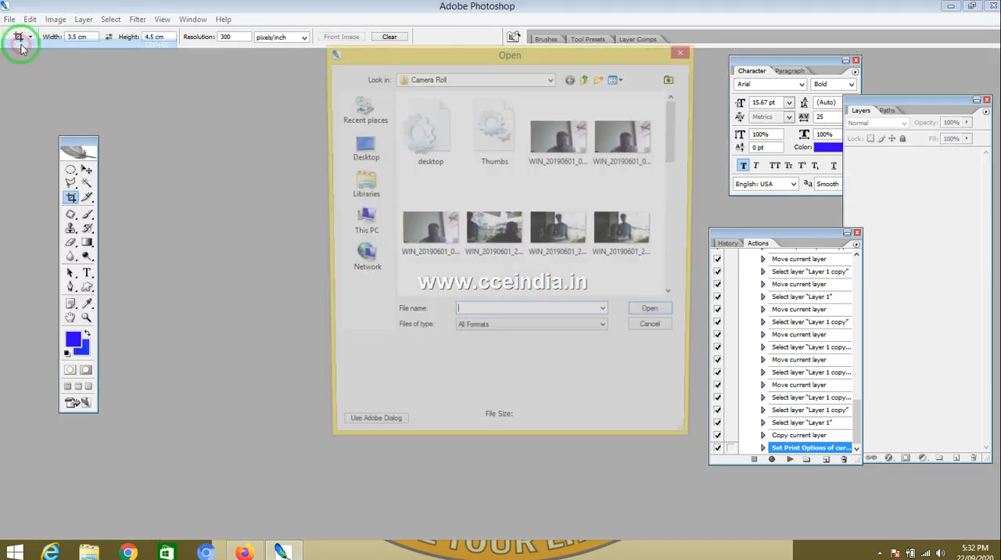
{"action": "left_click_drag", "start_coordinate": [671, 151], "coordinate": [677, 264]}
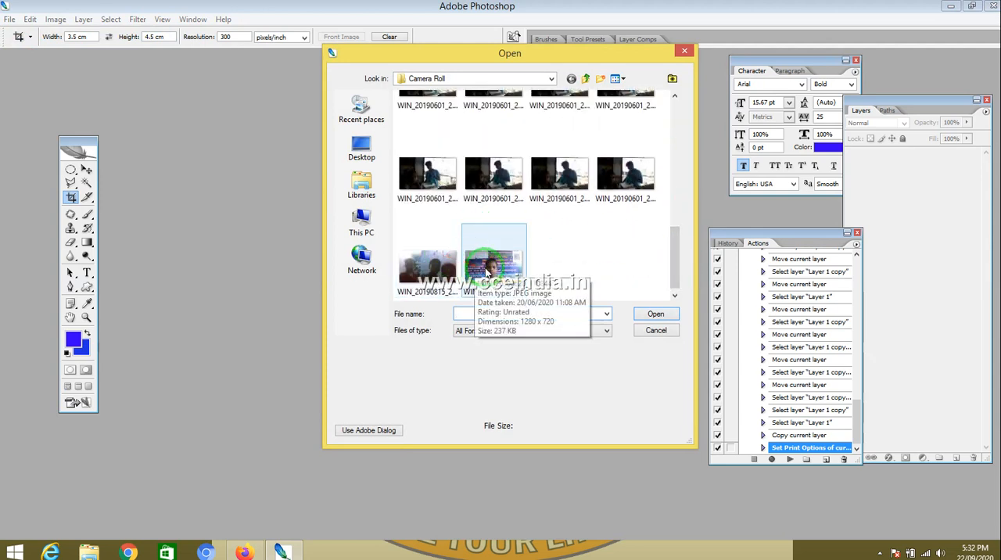
{"action": "left_click", "coordinate": [420, 256]}
{"action": "left_click", "coordinate": [419, 258]}
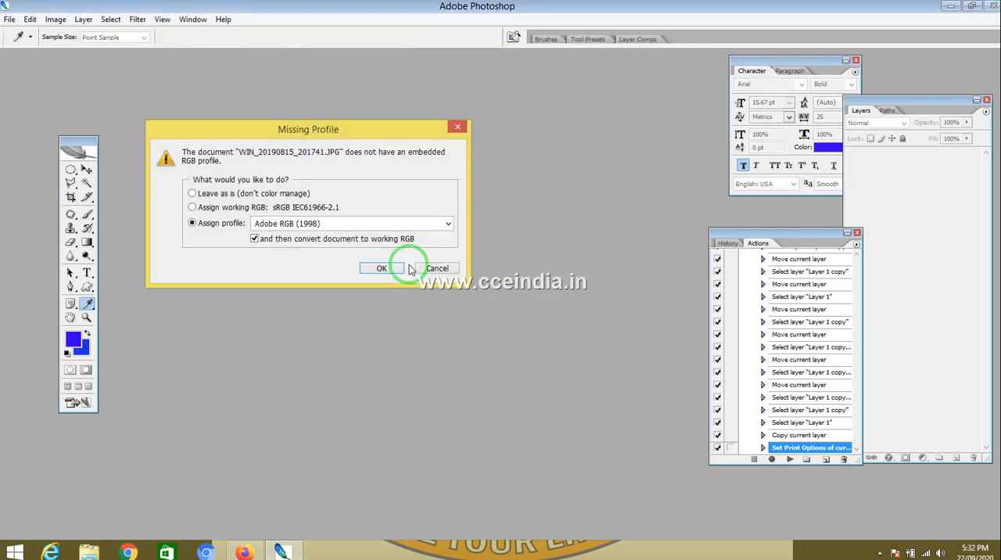
{"action": "left_click", "coordinate": [386, 267]}
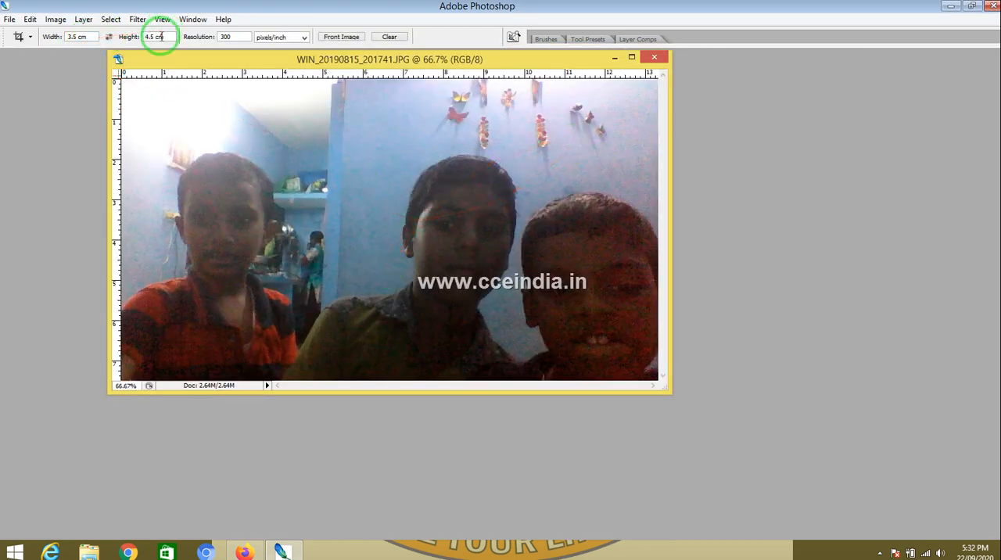
Step: Crop the photo at 3.5 × 4.5 cm, 300 pixels/inch around the middle boy
{"action": "left_click_drag", "start_coordinate": [325, 102], "coordinate": [615, 396]}
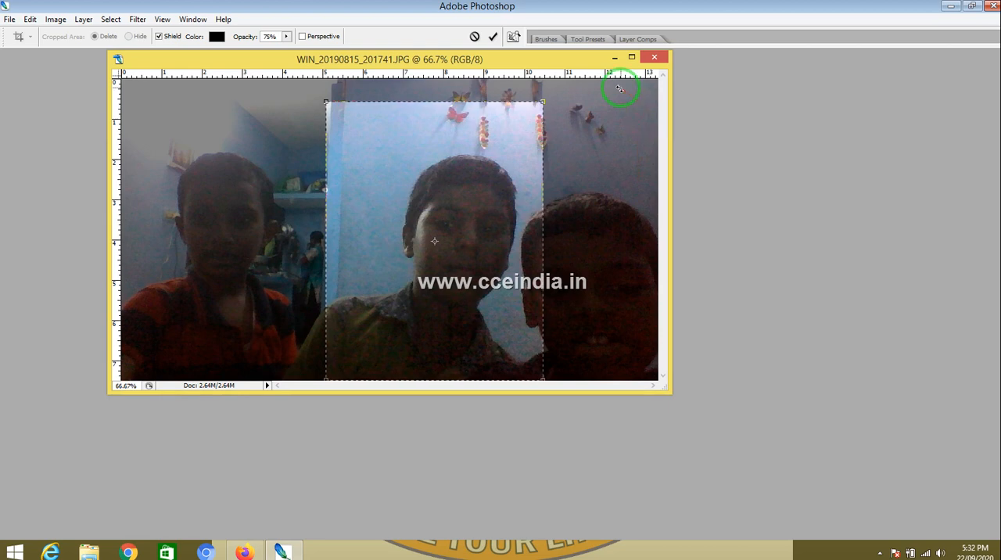
{"action": "key", "text": "Return"}
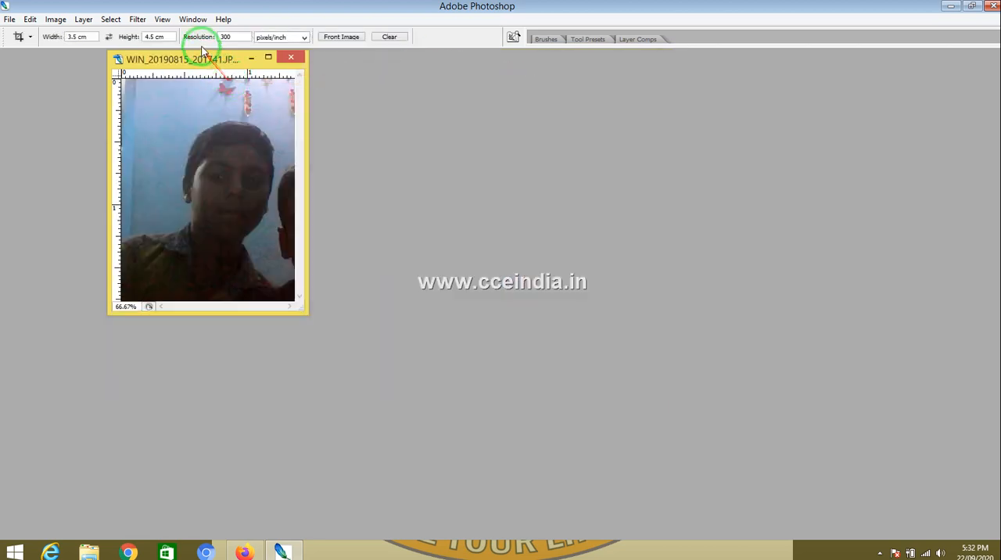
Step: Play the recorded passport8 action on the cropped photo
{"action": "left_click", "coordinate": [191, 19]}
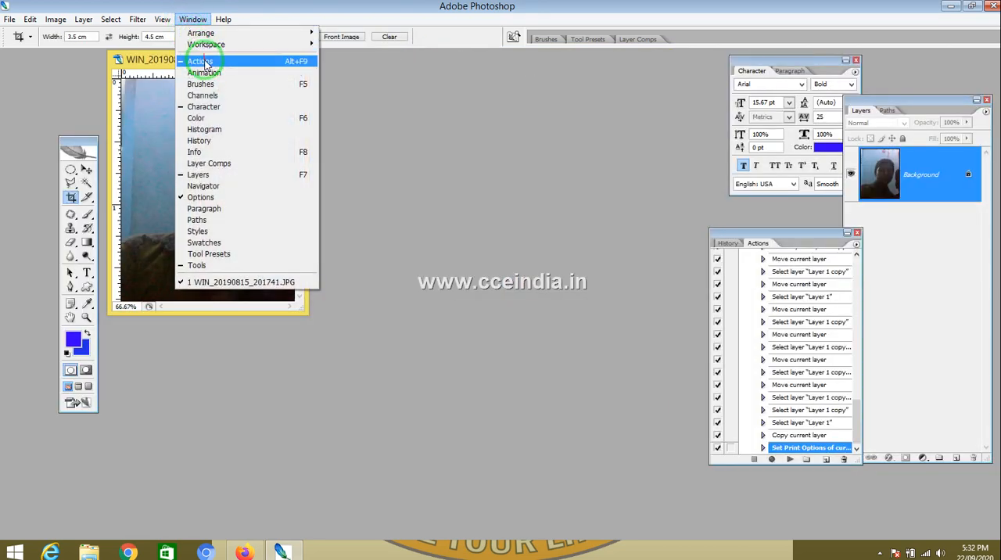
{"action": "left_click_drag", "start_coordinate": [852, 416], "coordinate": [846, 347]}
{"action": "left_click", "coordinate": [784, 337]}
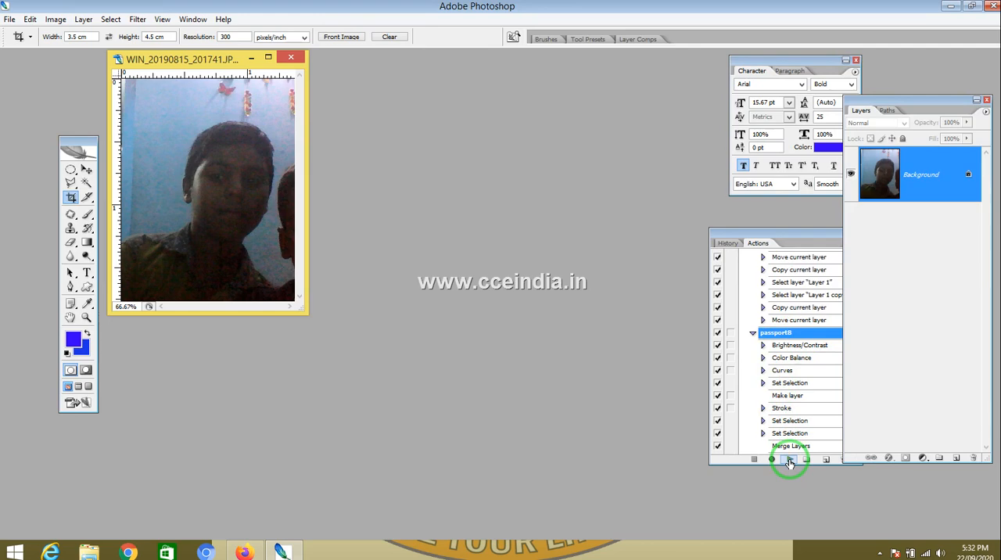
{"action": "left_click", "coordinate": [790, 460]}
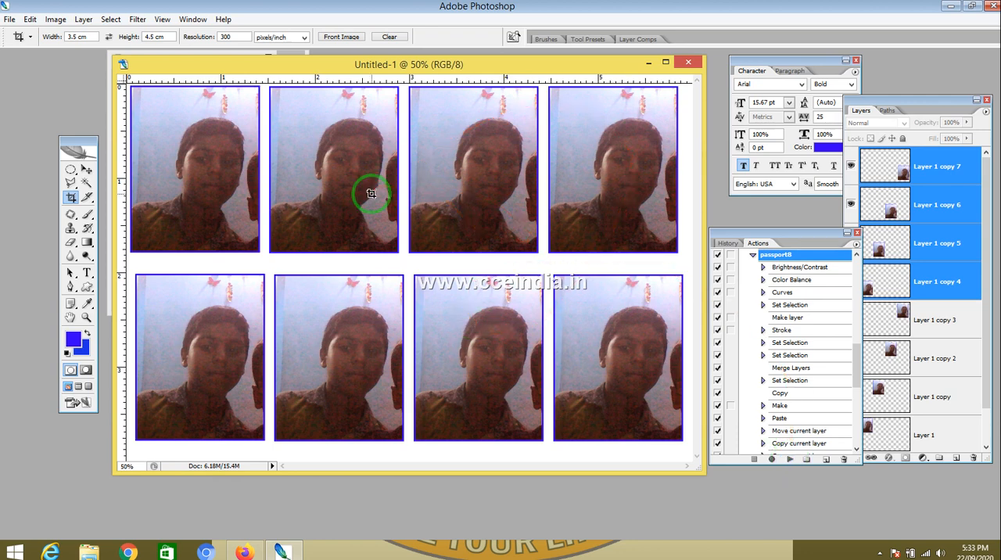
Step: Check the print and page setup settings for the tiled sheet, cancelling each dialog
{"action": "key", "text": "ctrl+p"}
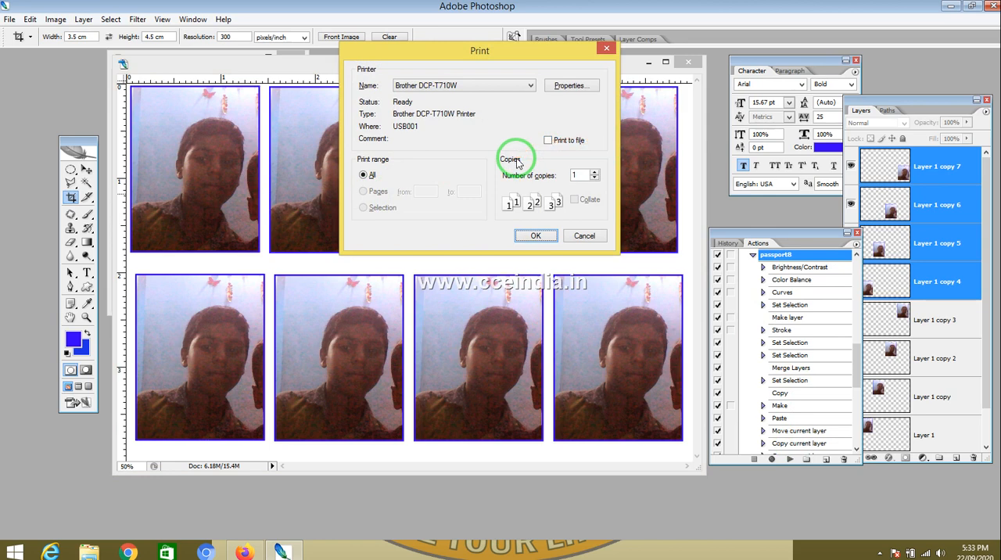
{"action": "left_click", "coordinate": [585, 237]}
{"action": "left_click", "coordinate": [9, 19]}
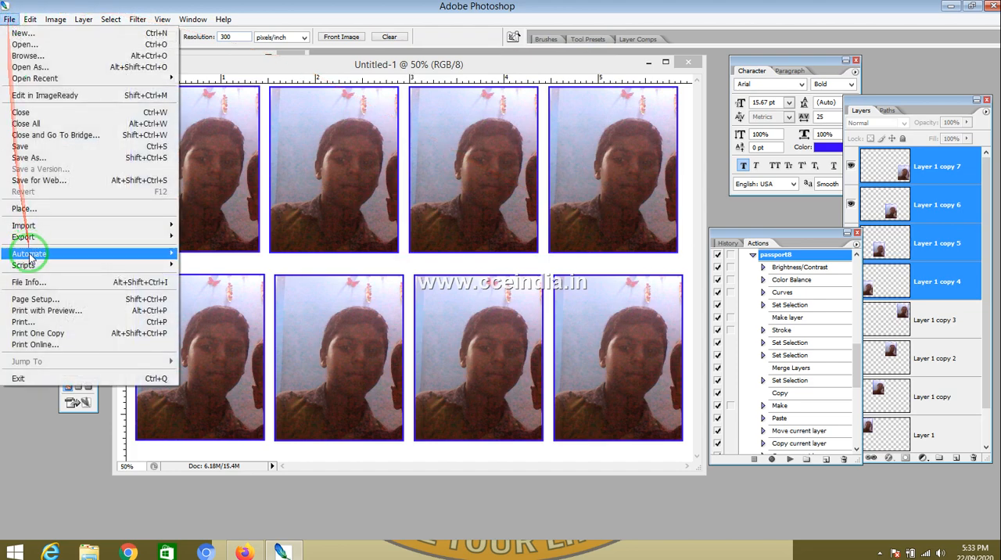
{"action": "left_click", "coordinate": [45, 310]}
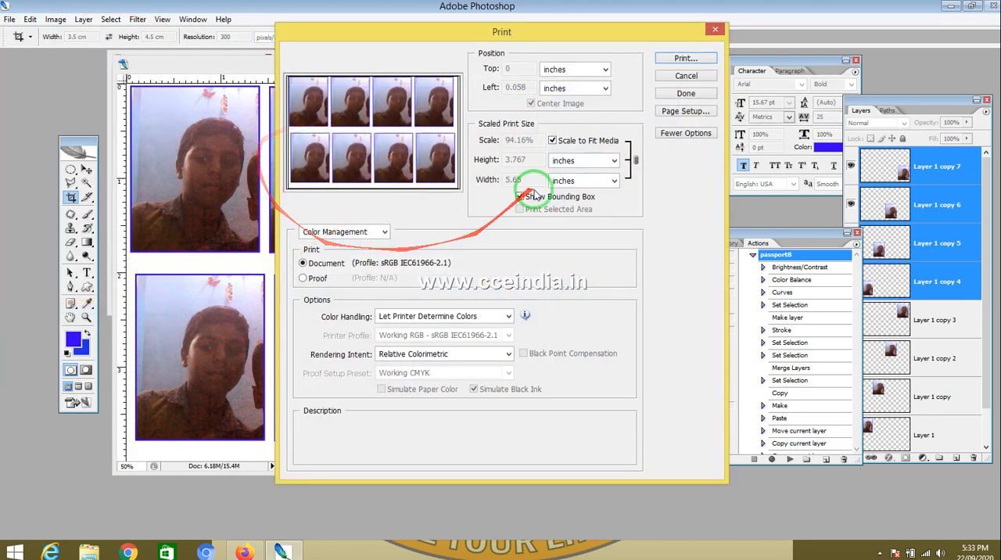
{"action": "left_click", "coordinate": [689, 113]}
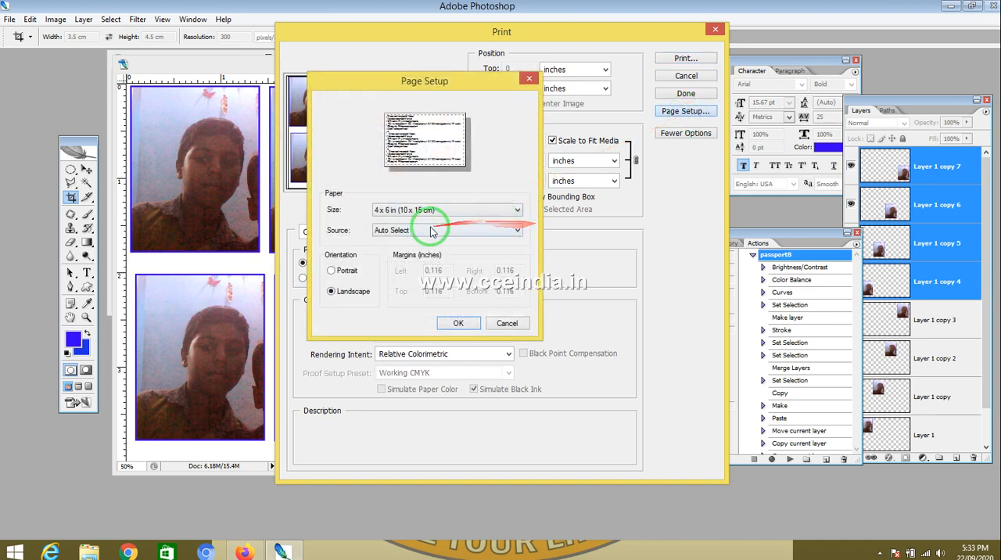
{"action": "left_click", "coordinate": [514, 326]}
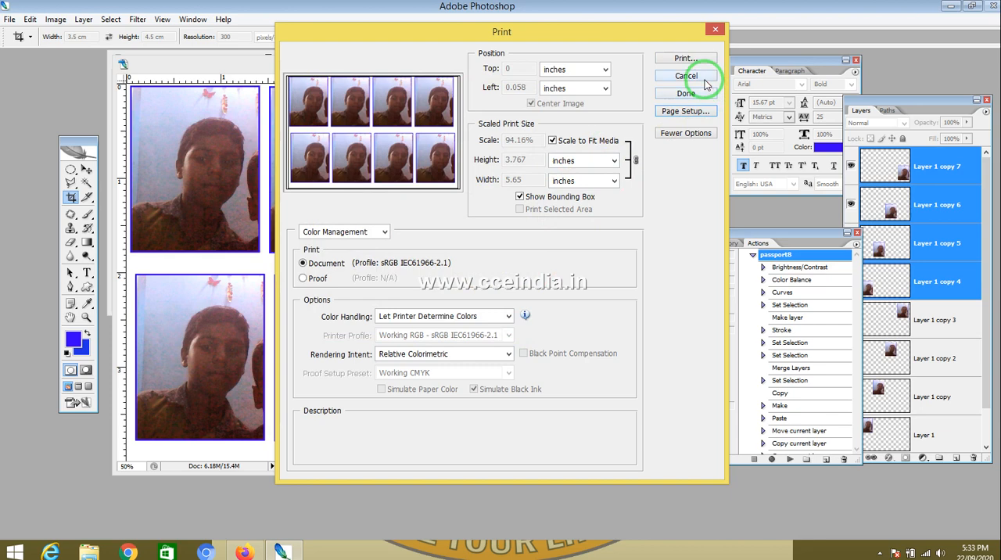
{"action": "left_click", "coordinate": [716, 30]}
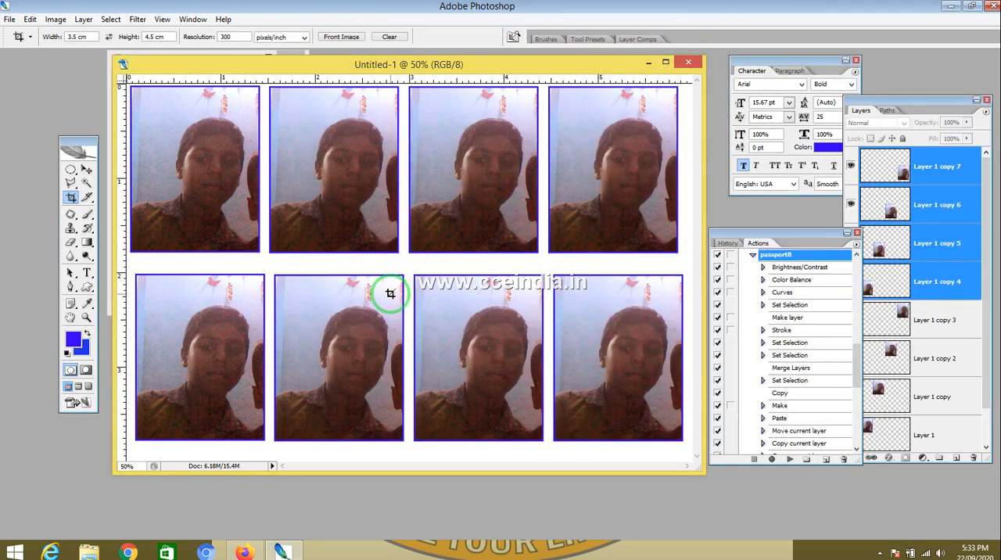
{"action": "key", "text": "ctrl+p"}
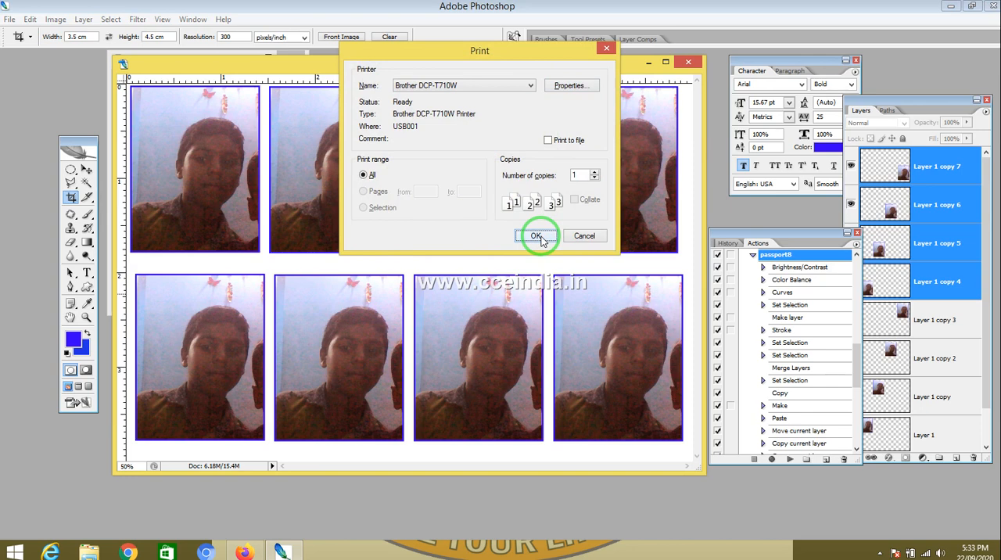
{"action": "left_click", "coordinate": [588, 237]}
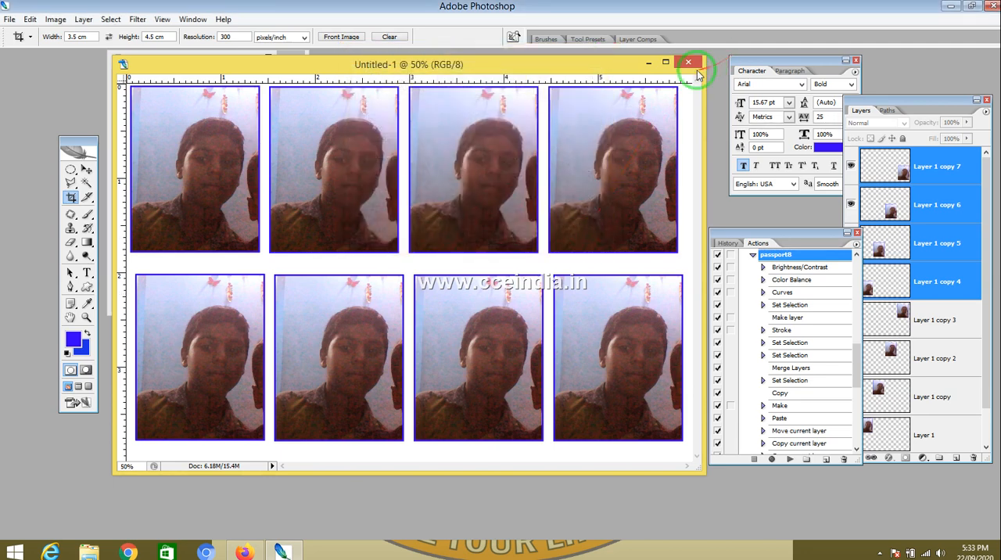